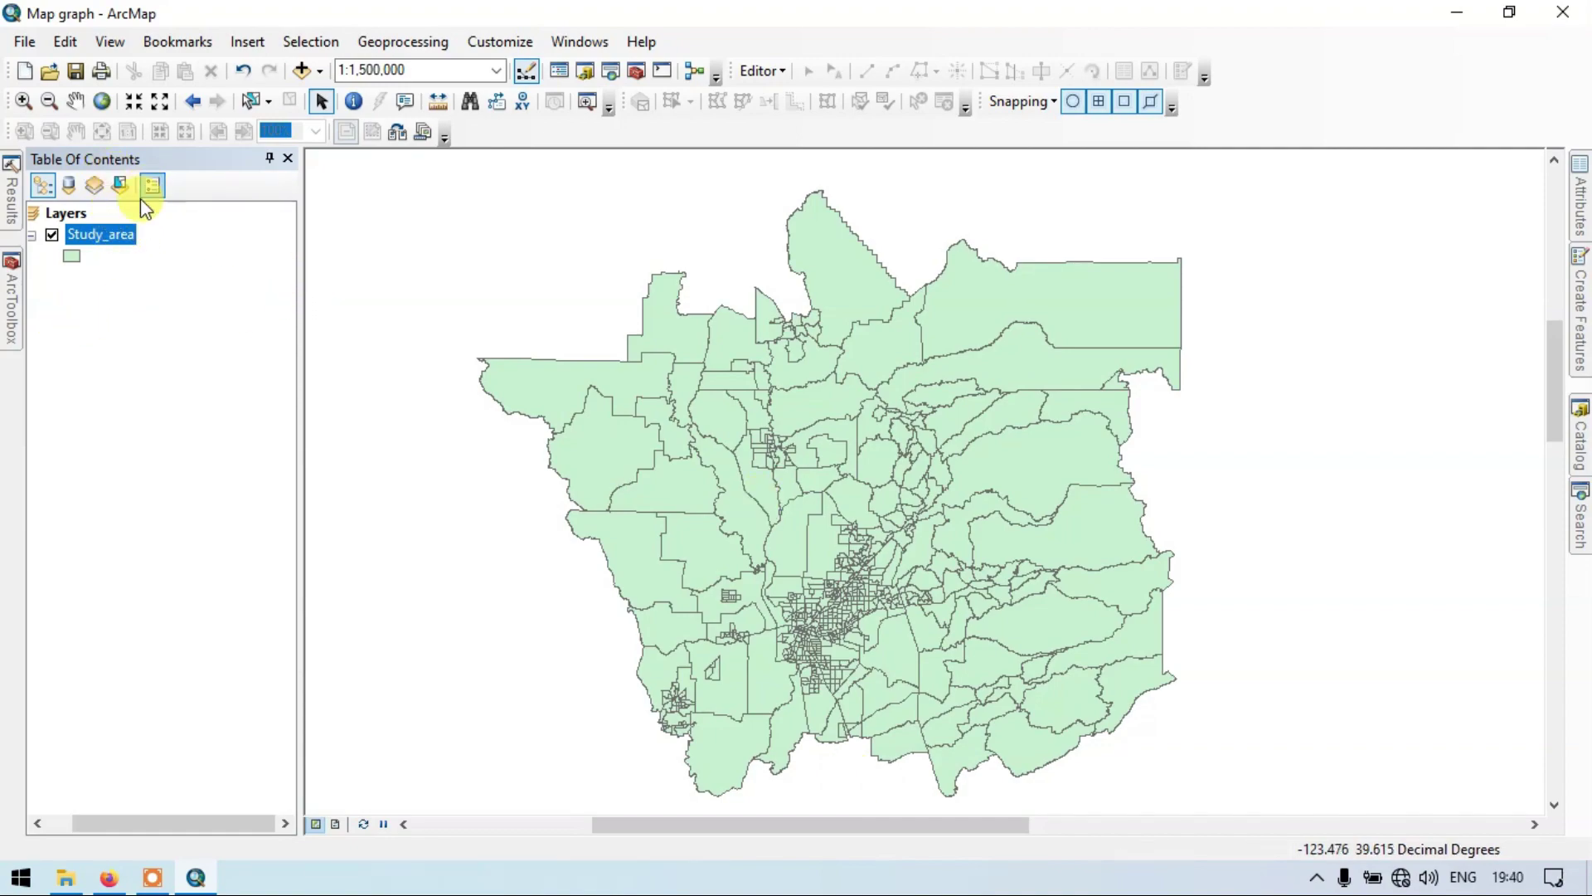
Step: Open the Study_area attribute table and start a new graph from it using the Vertical Line graph type
right_click(124, 240)
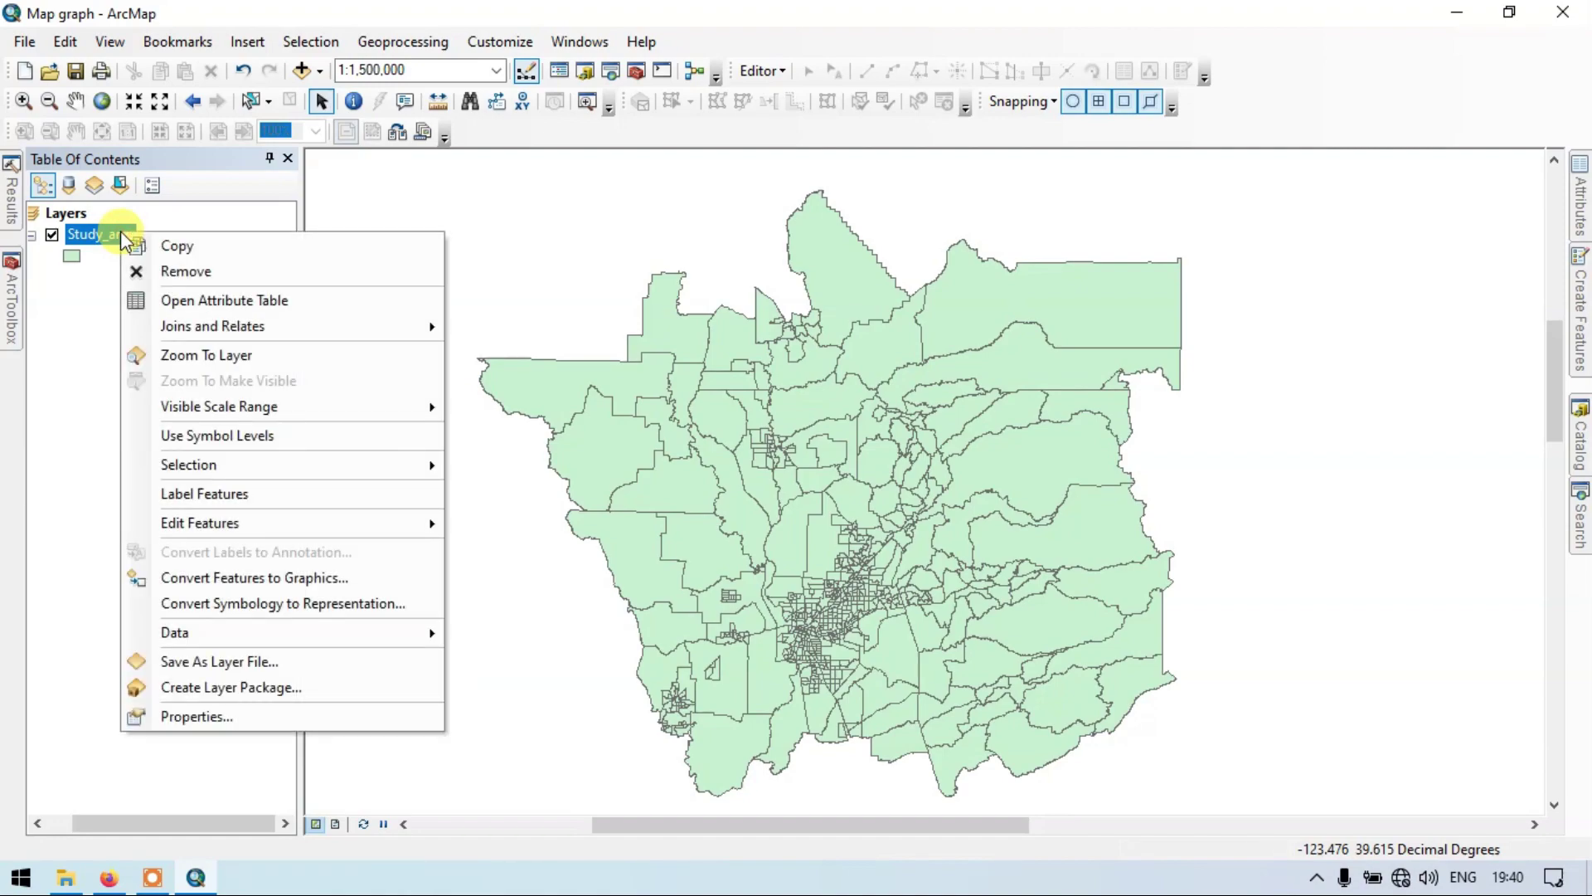
click(199, 307)
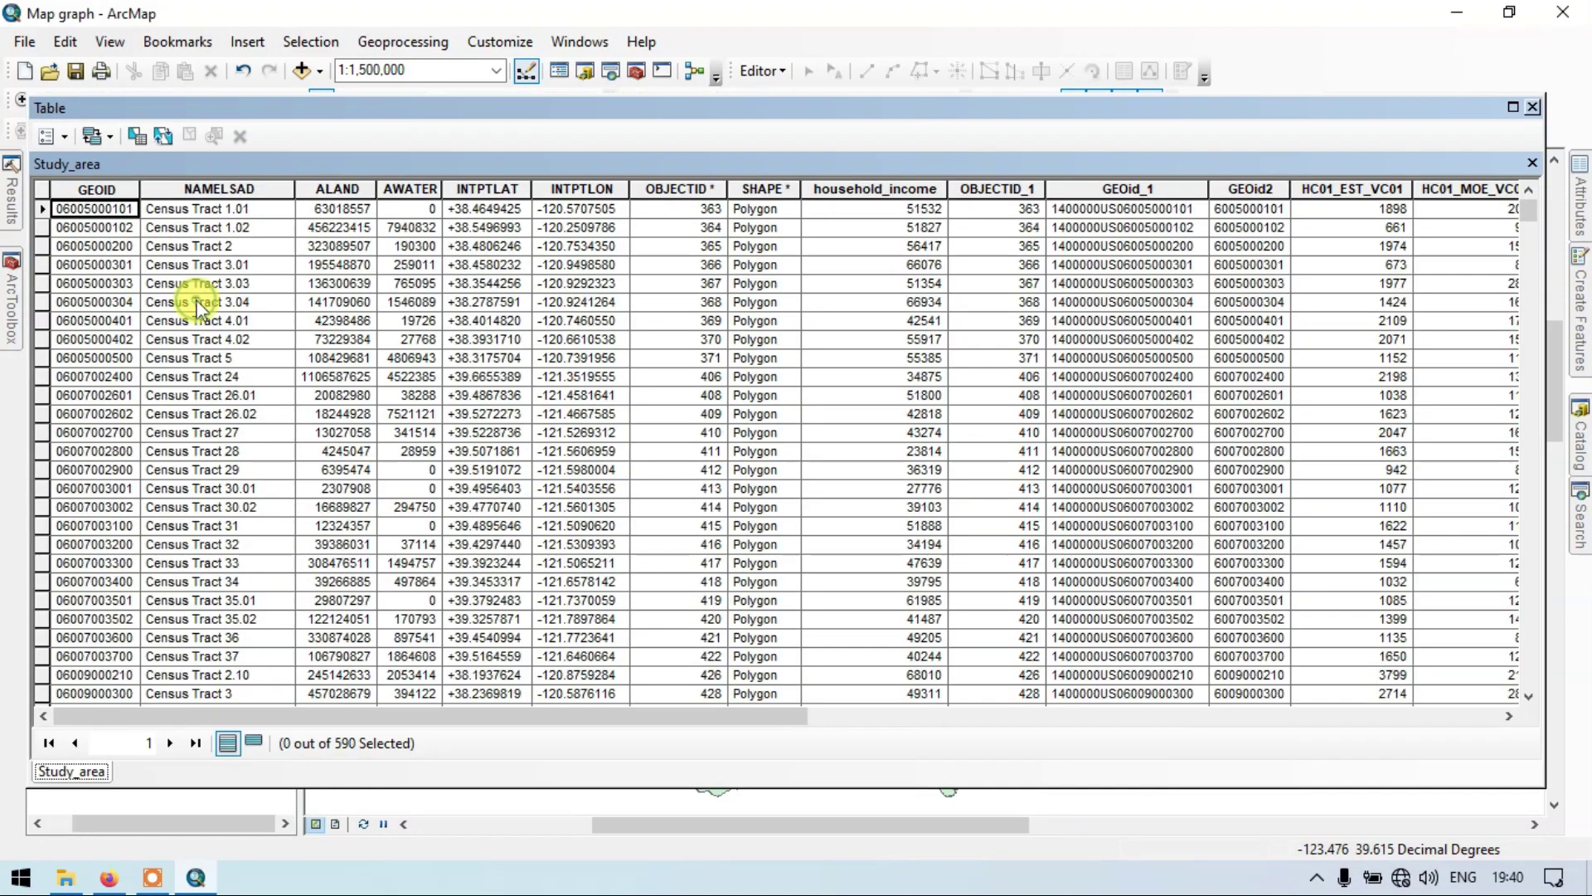
click(64, 136)
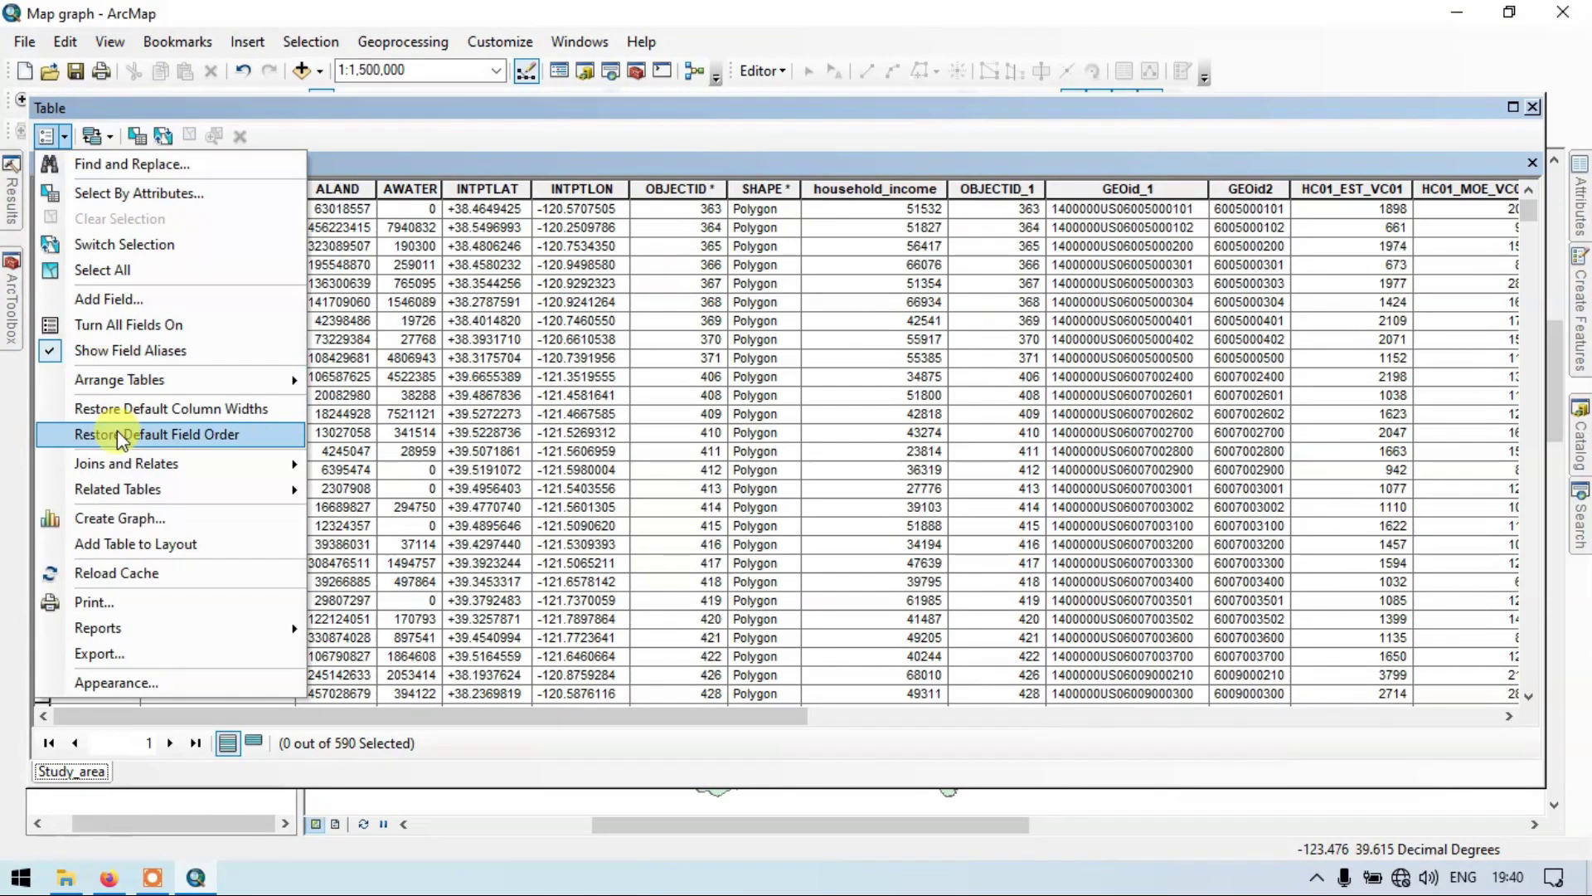
click(137, 517)
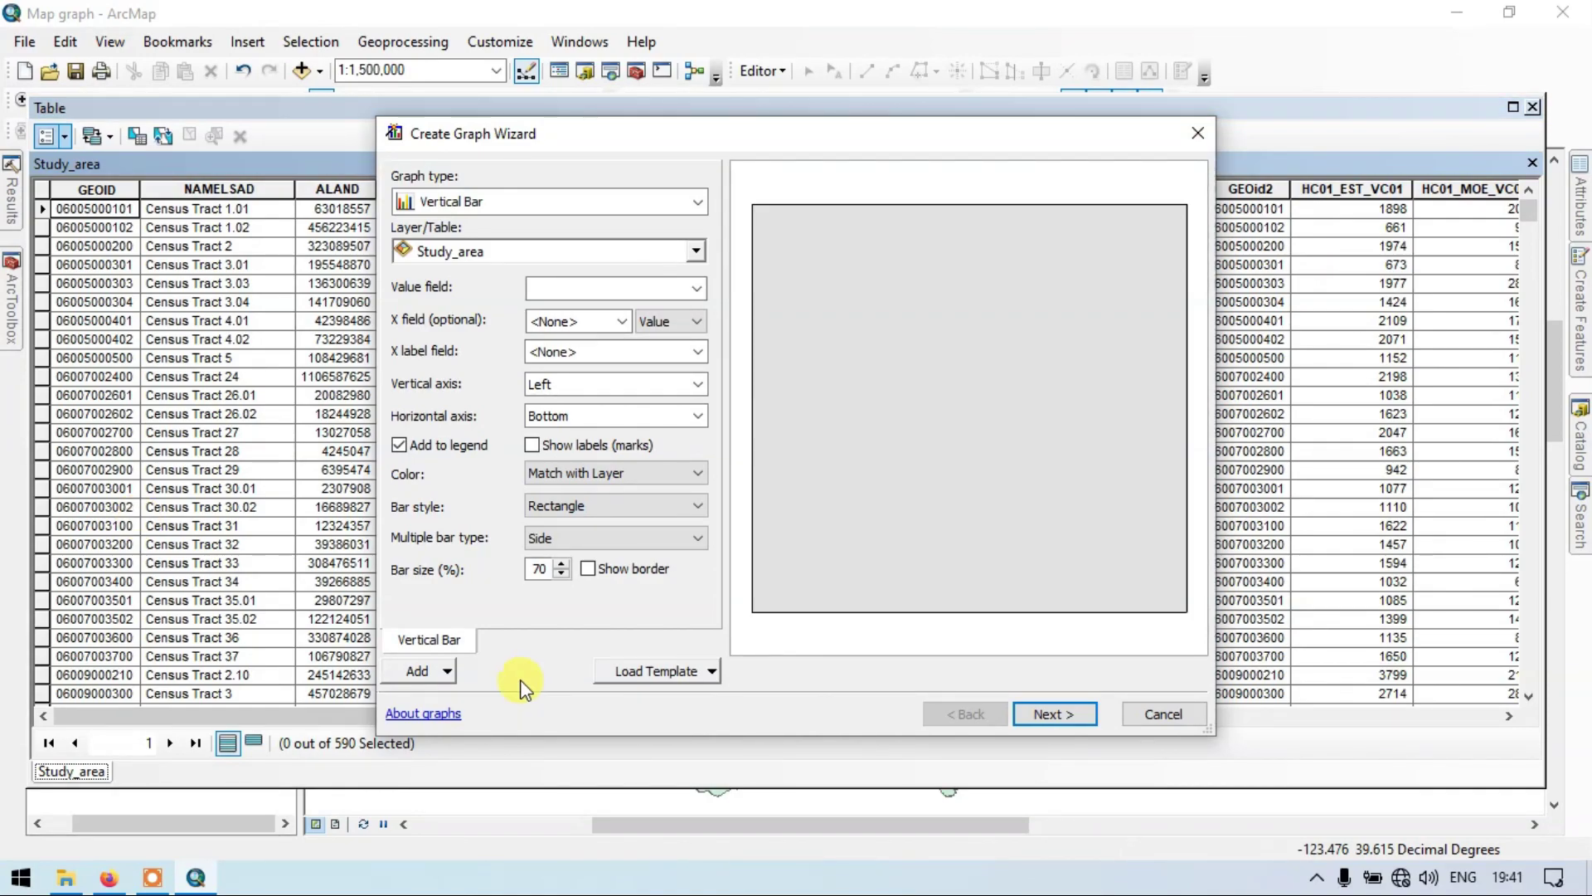
click(697, 202)
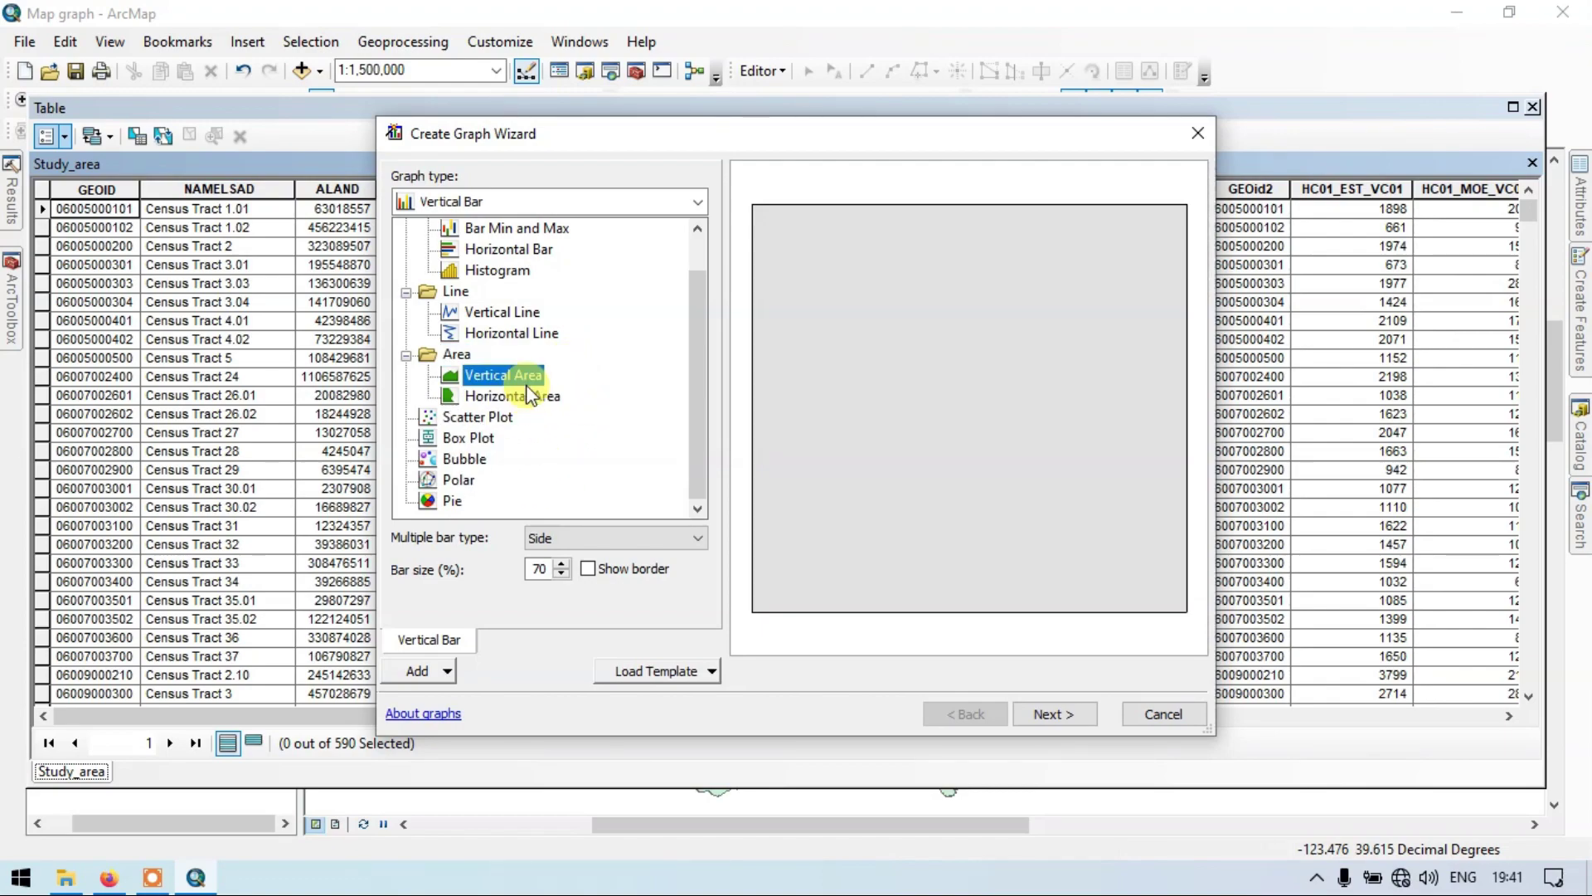
click(516, 312)
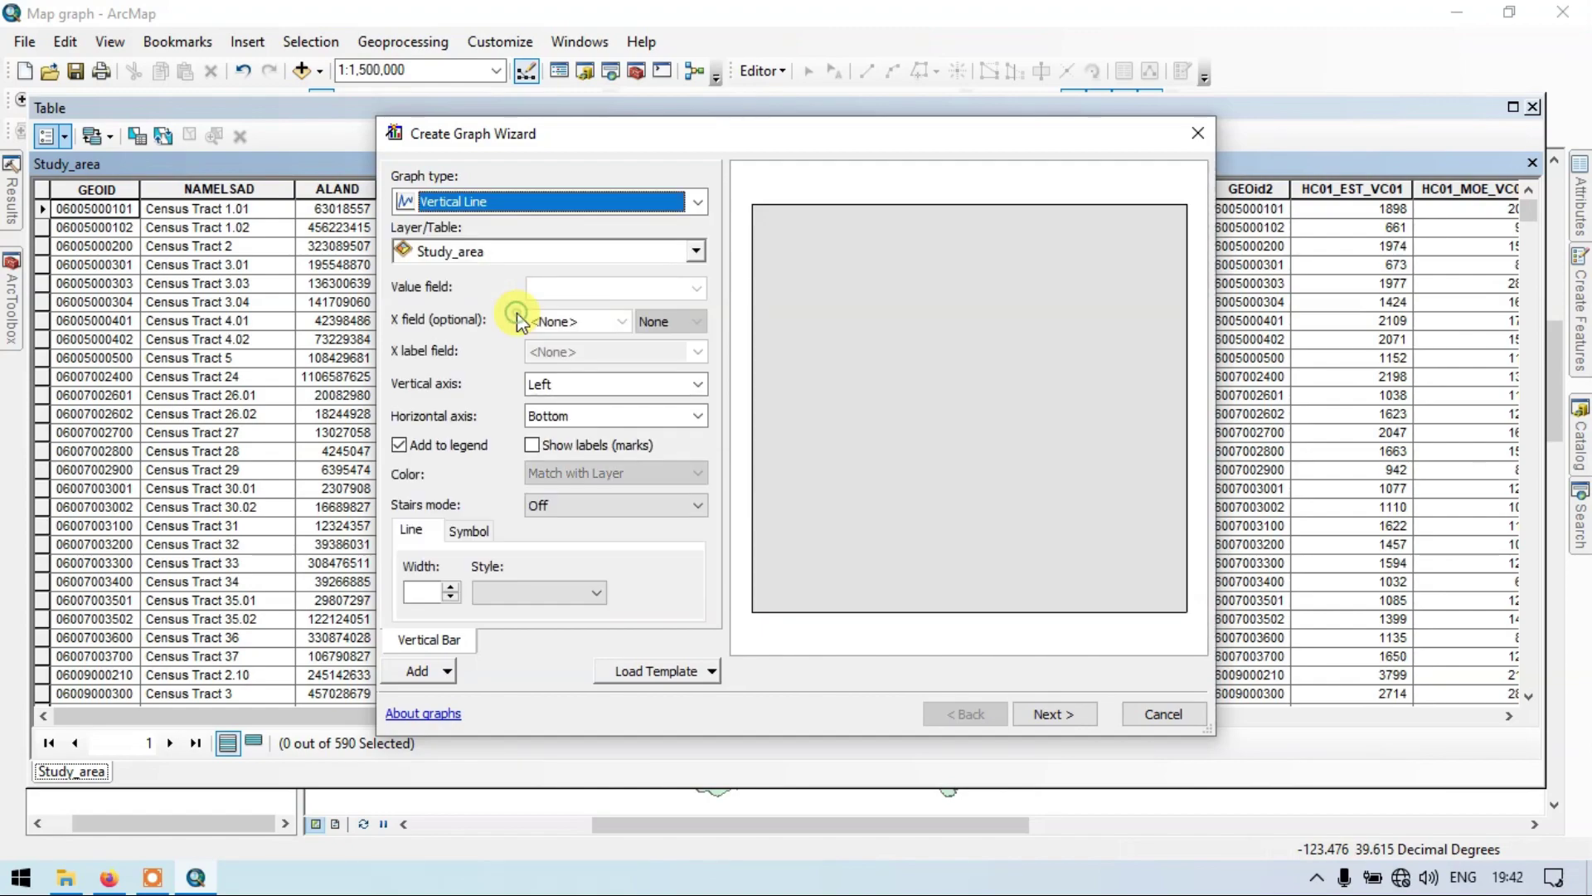
Step: Use Study_area as the graph's source layer and set the Y field to household_income
click(693, 252)
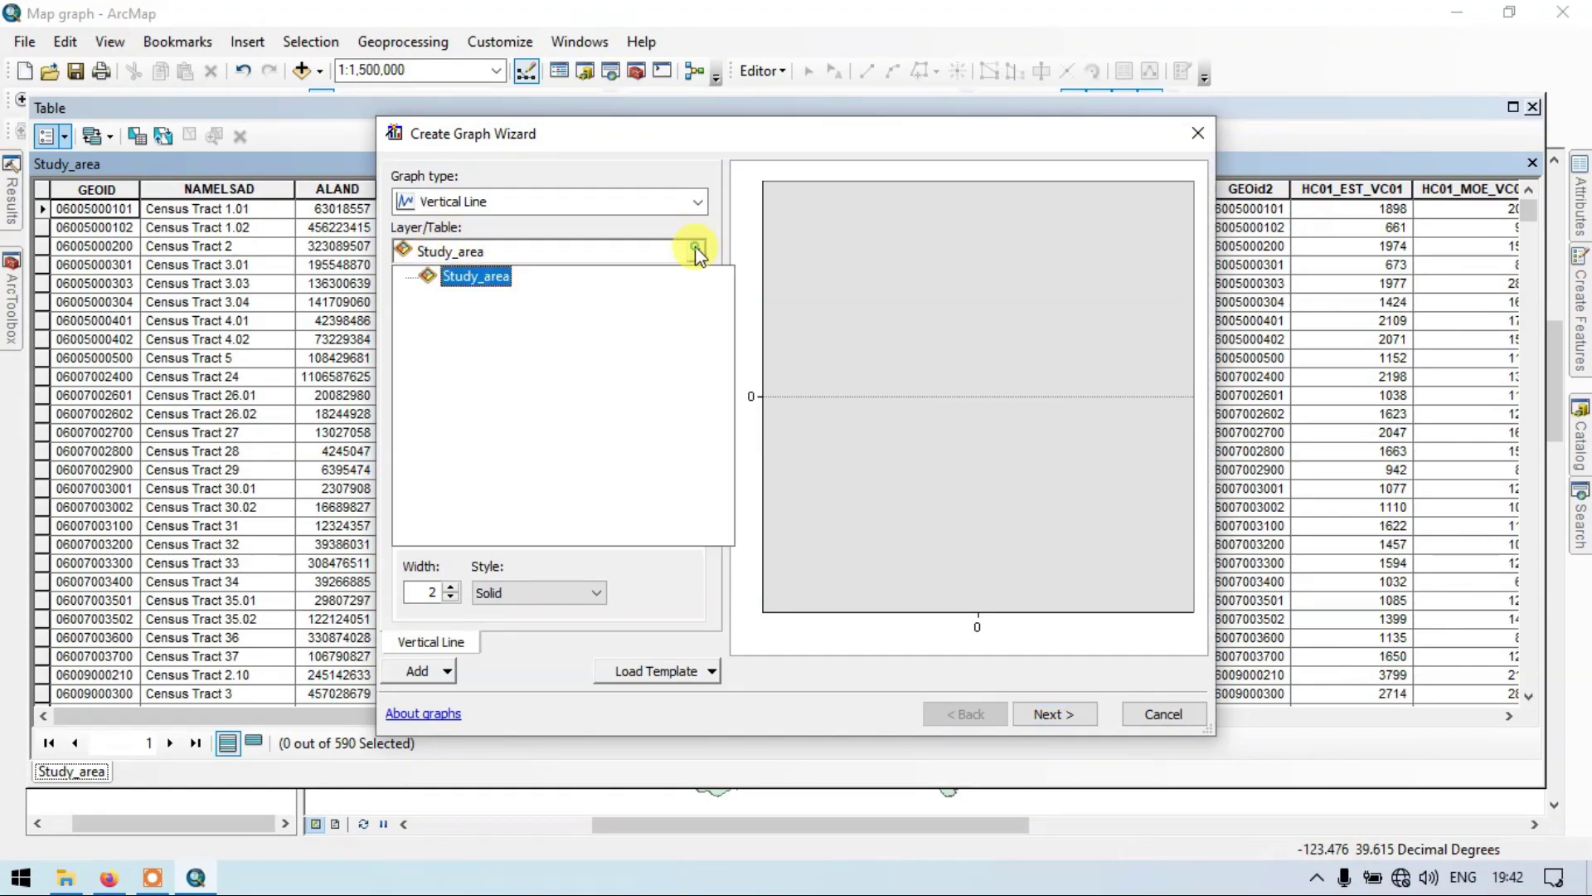
click(481, 276)
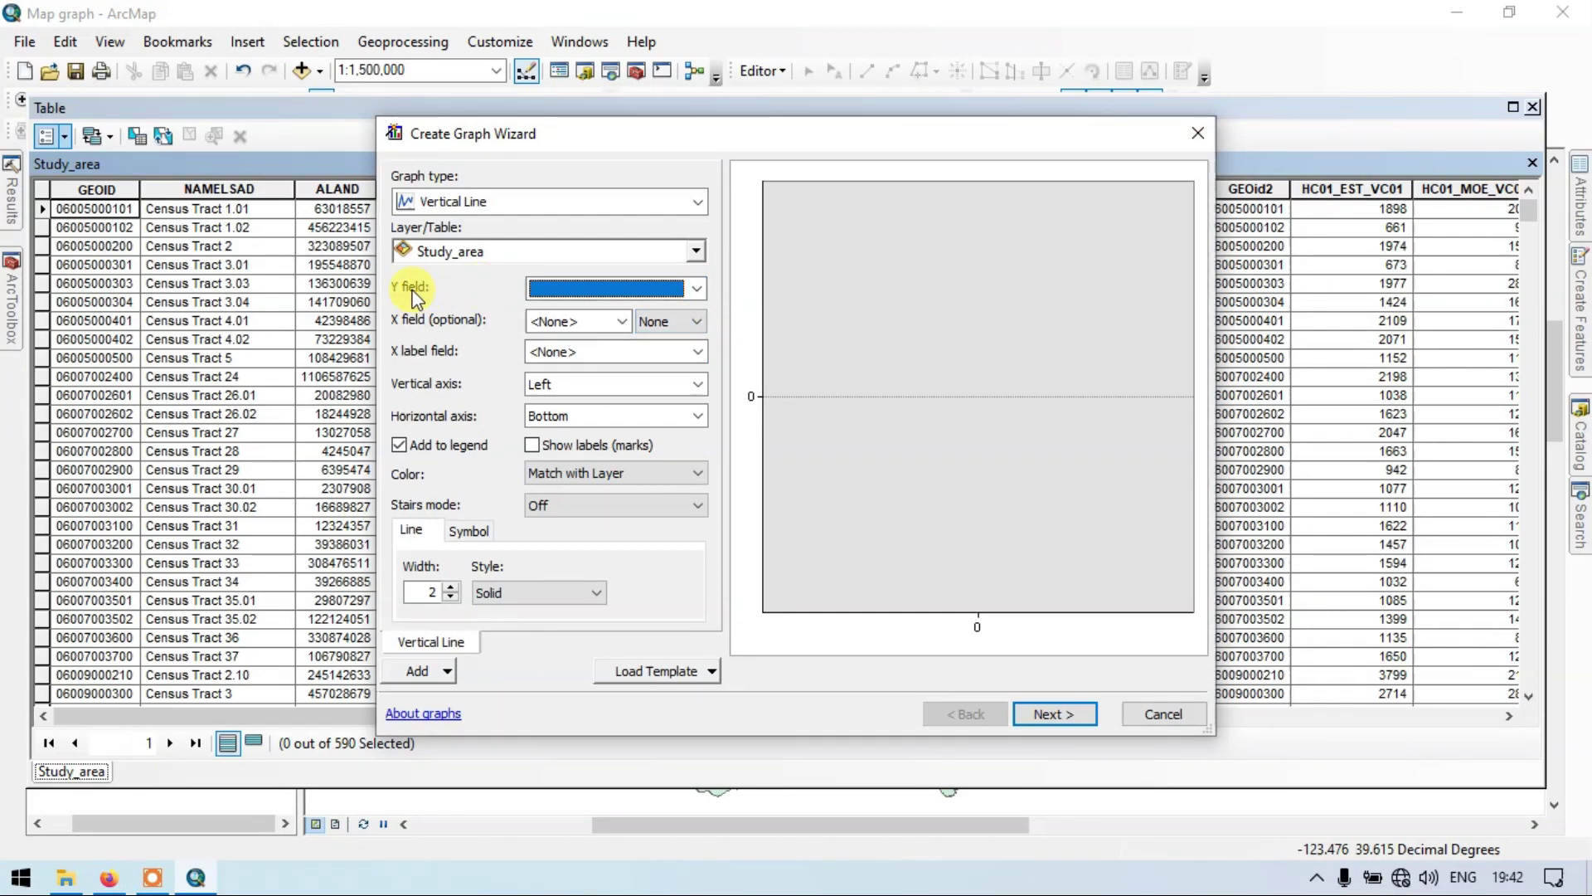
click(695, 288)
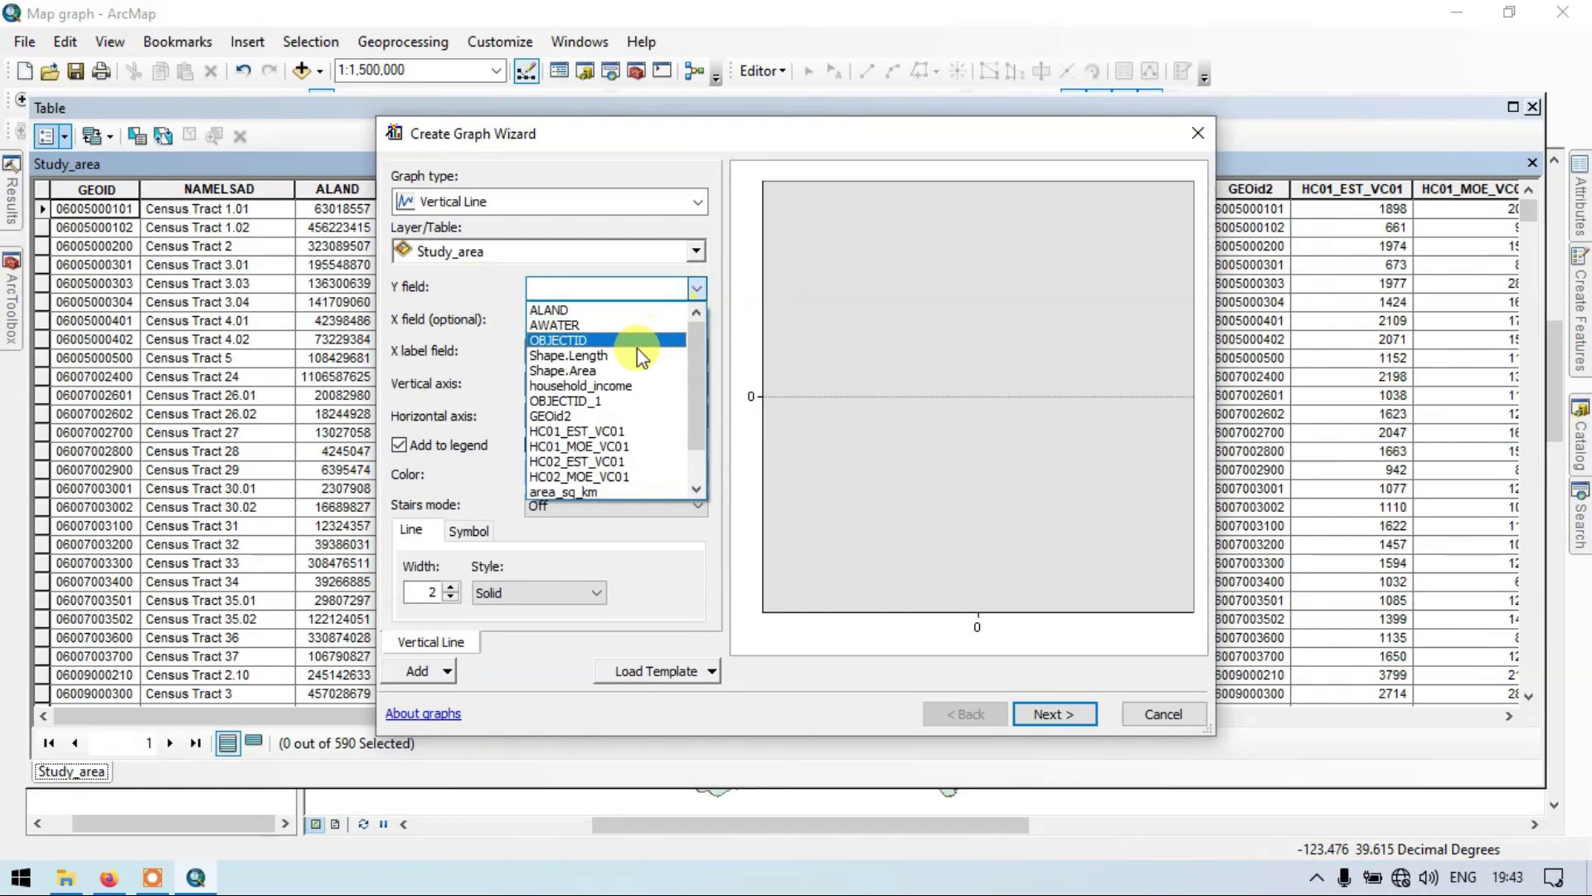
click(589, 385)
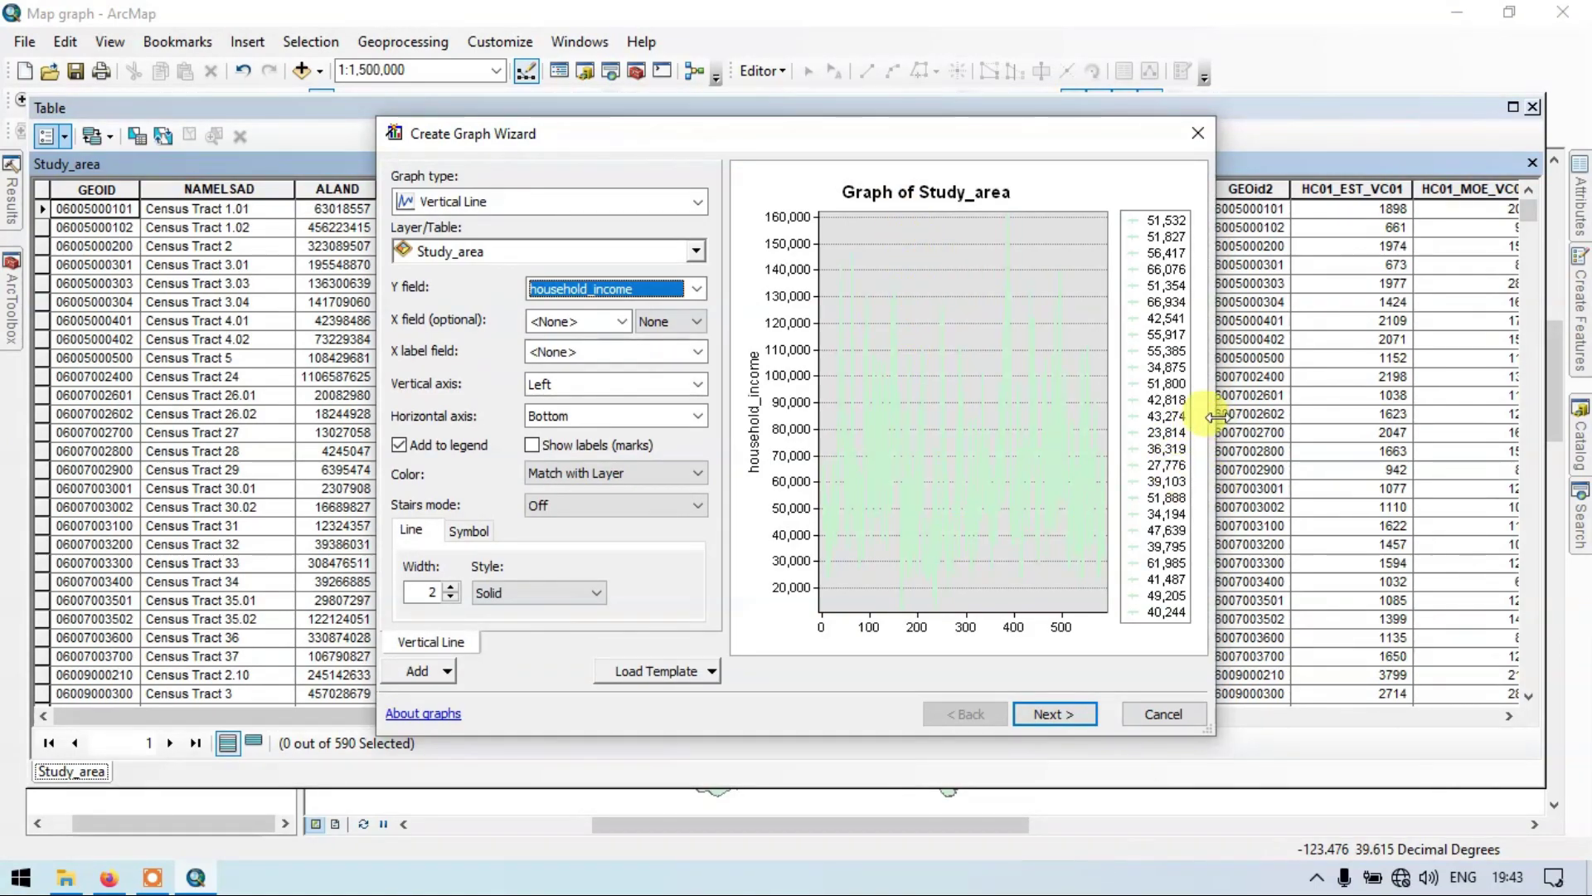
Step: Widen the graph wizard and give the vertical line series a custom black color
drag(1216, 417, 1326, 415)
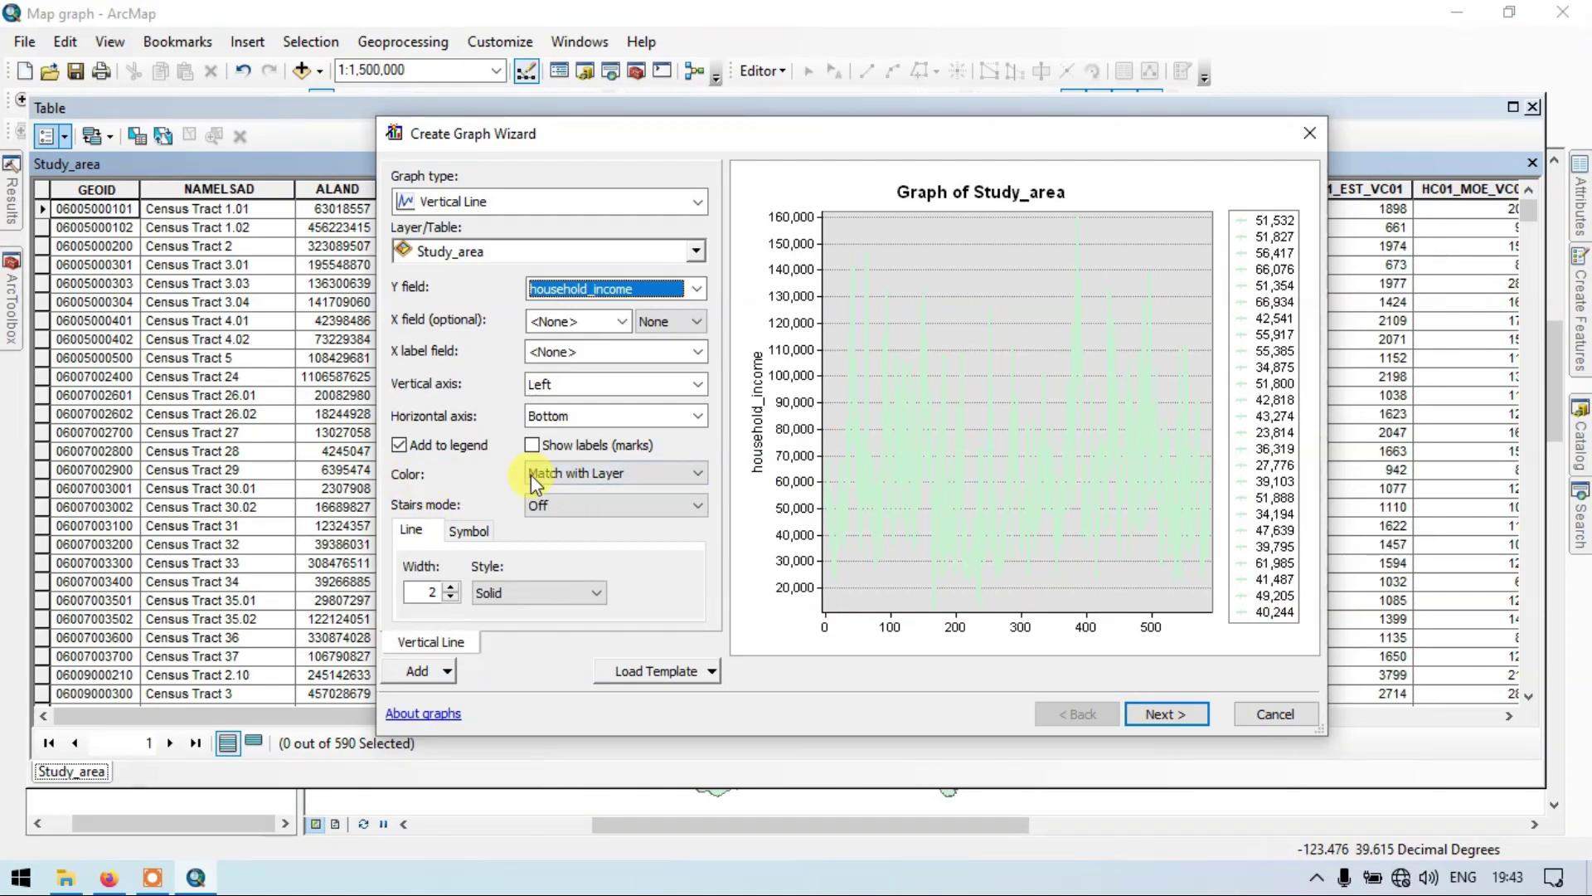
click(696, 473)
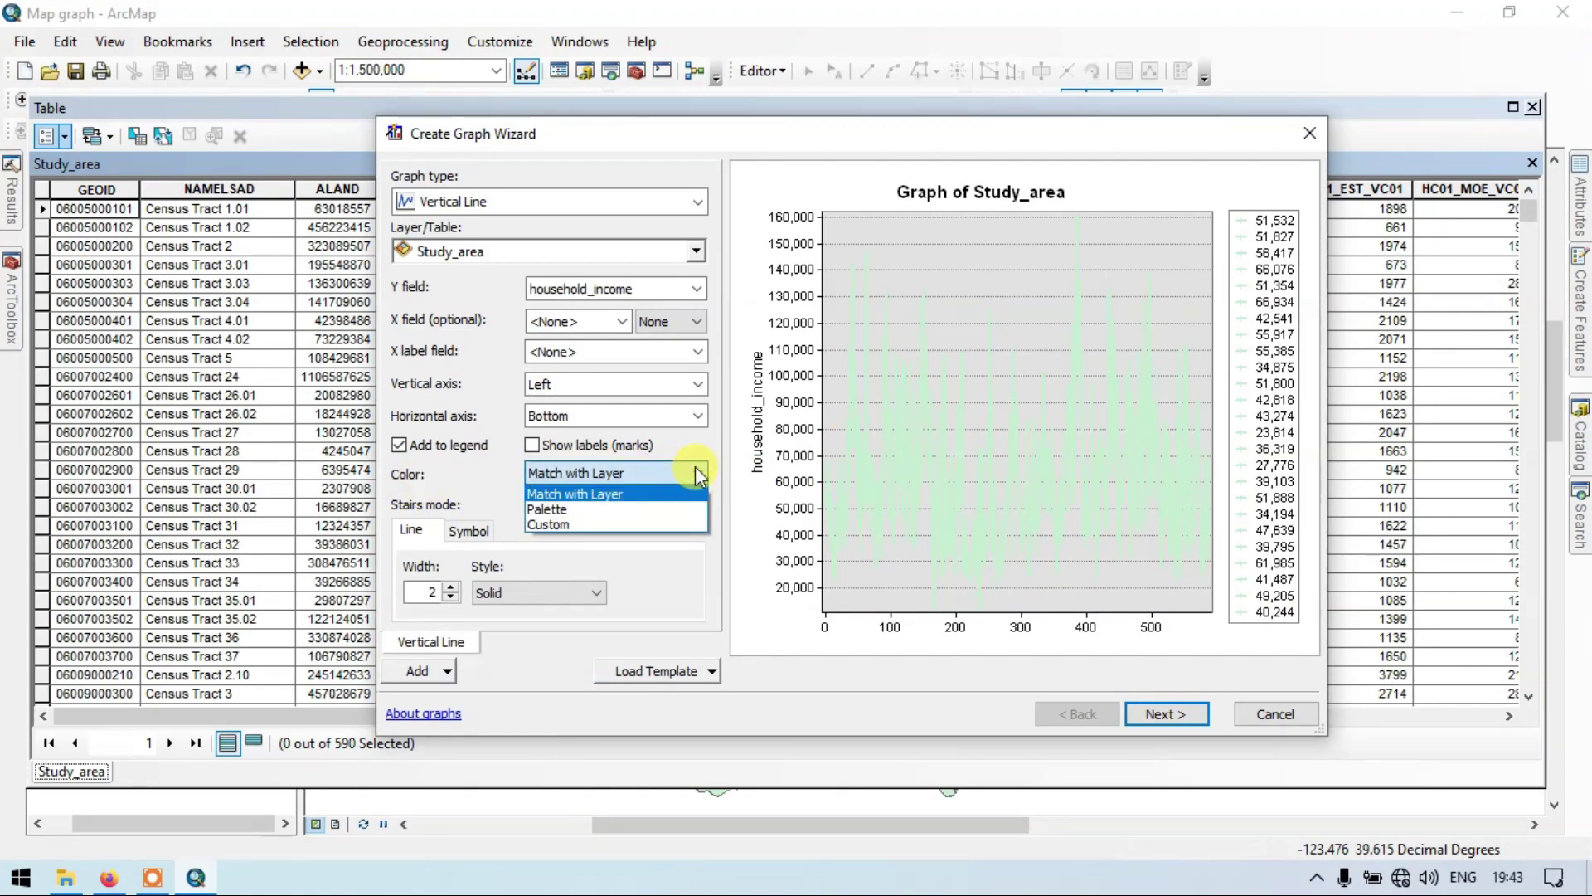
click(565, 525)
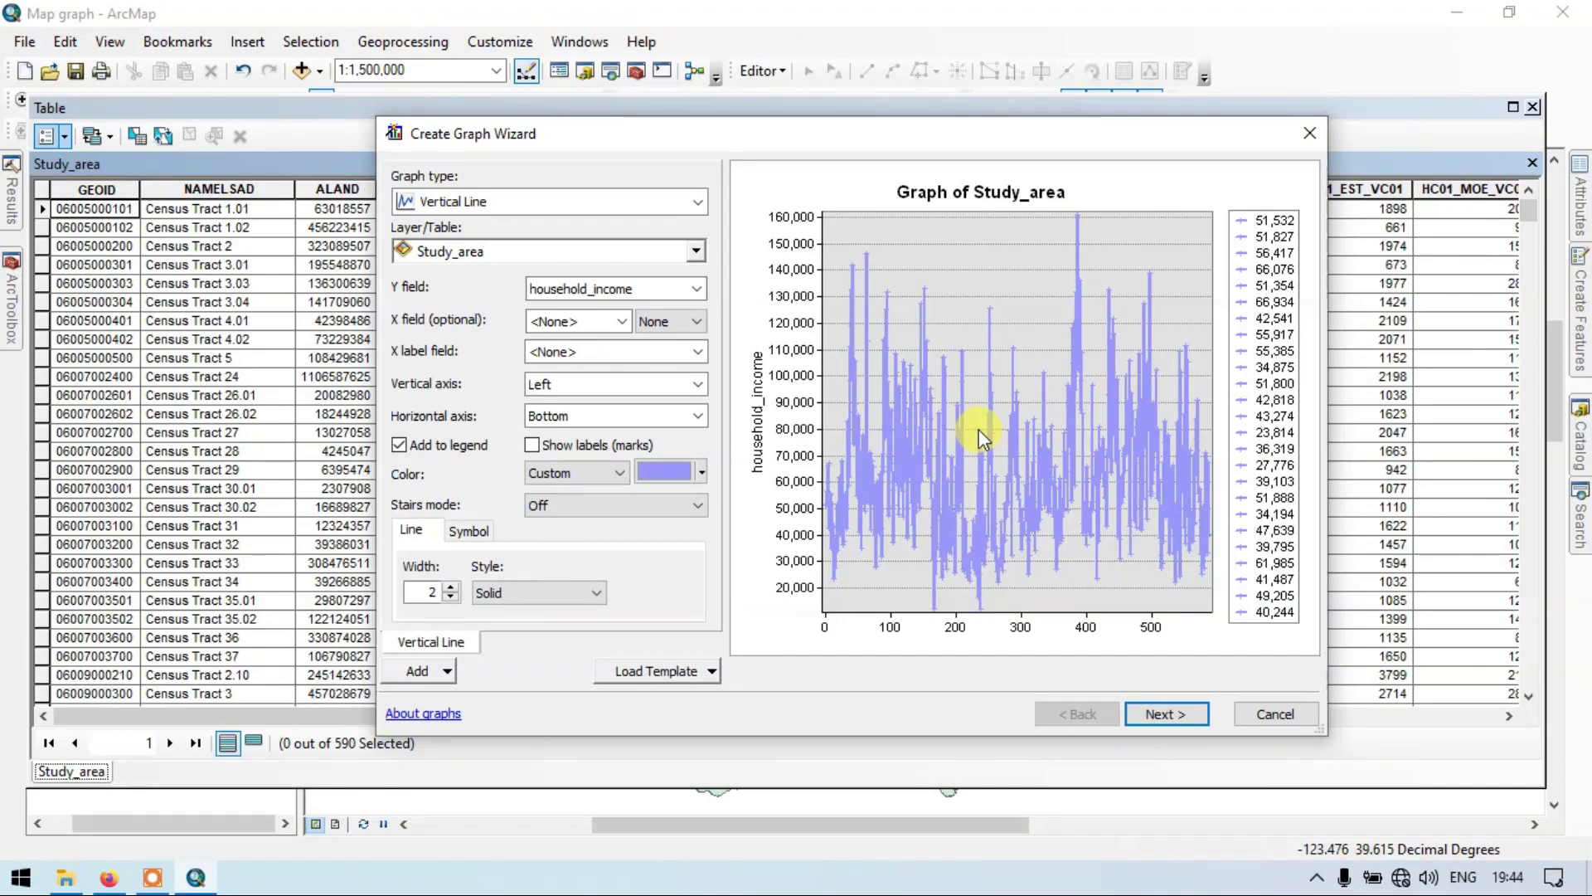
click(700, 471)
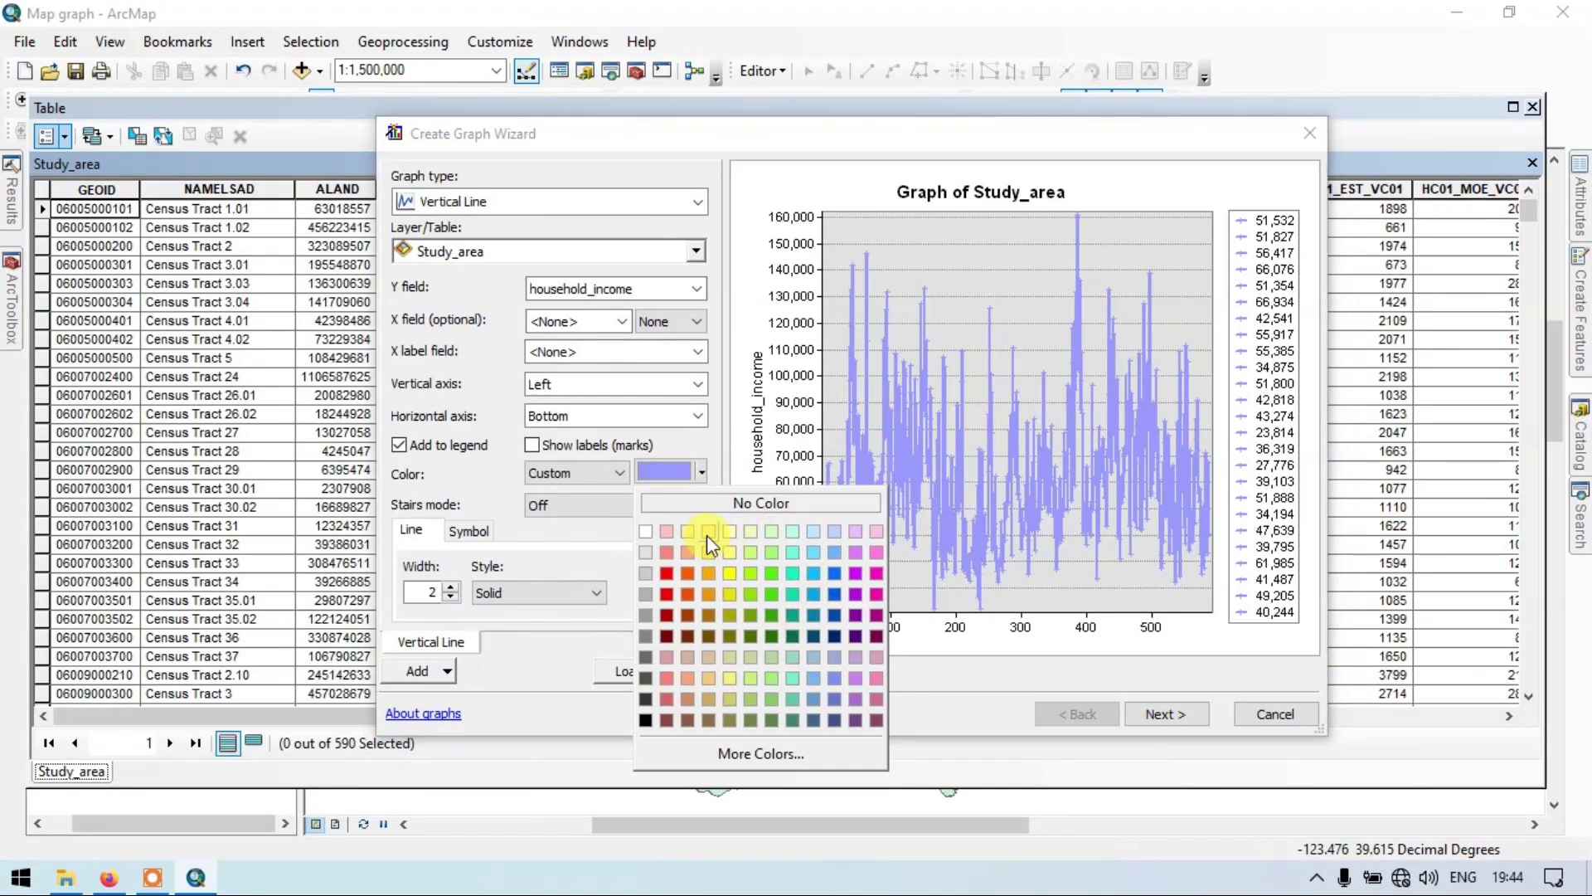
click(645, 719)
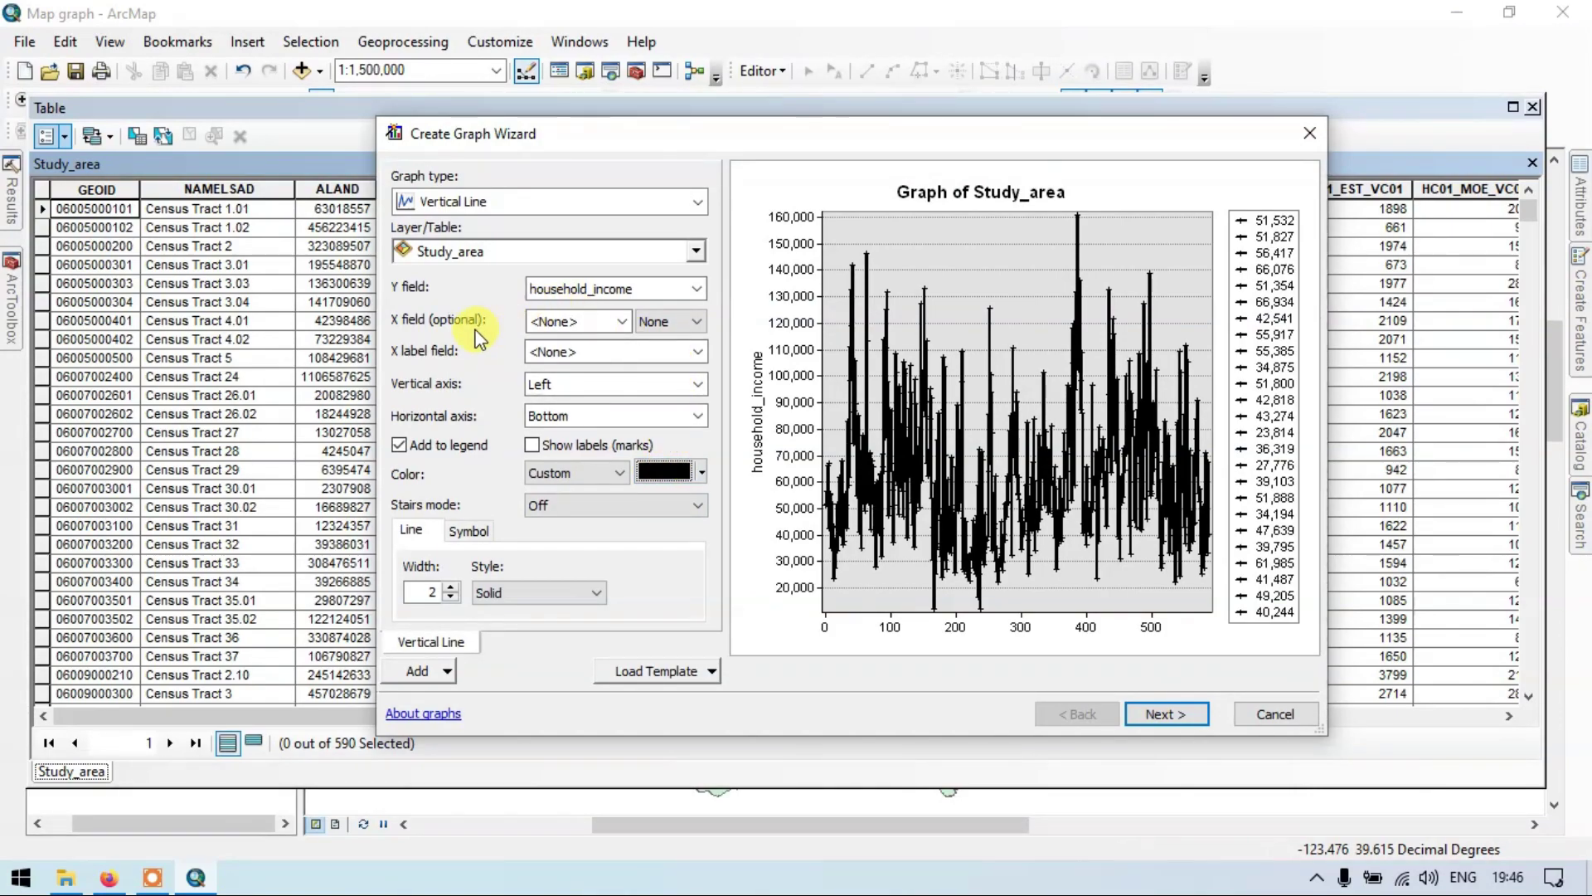
Step: Set the graph's X field to households_per_sq_km and sort it in ascending order
click(625, 325)
scroll(630, 431, down, 2)
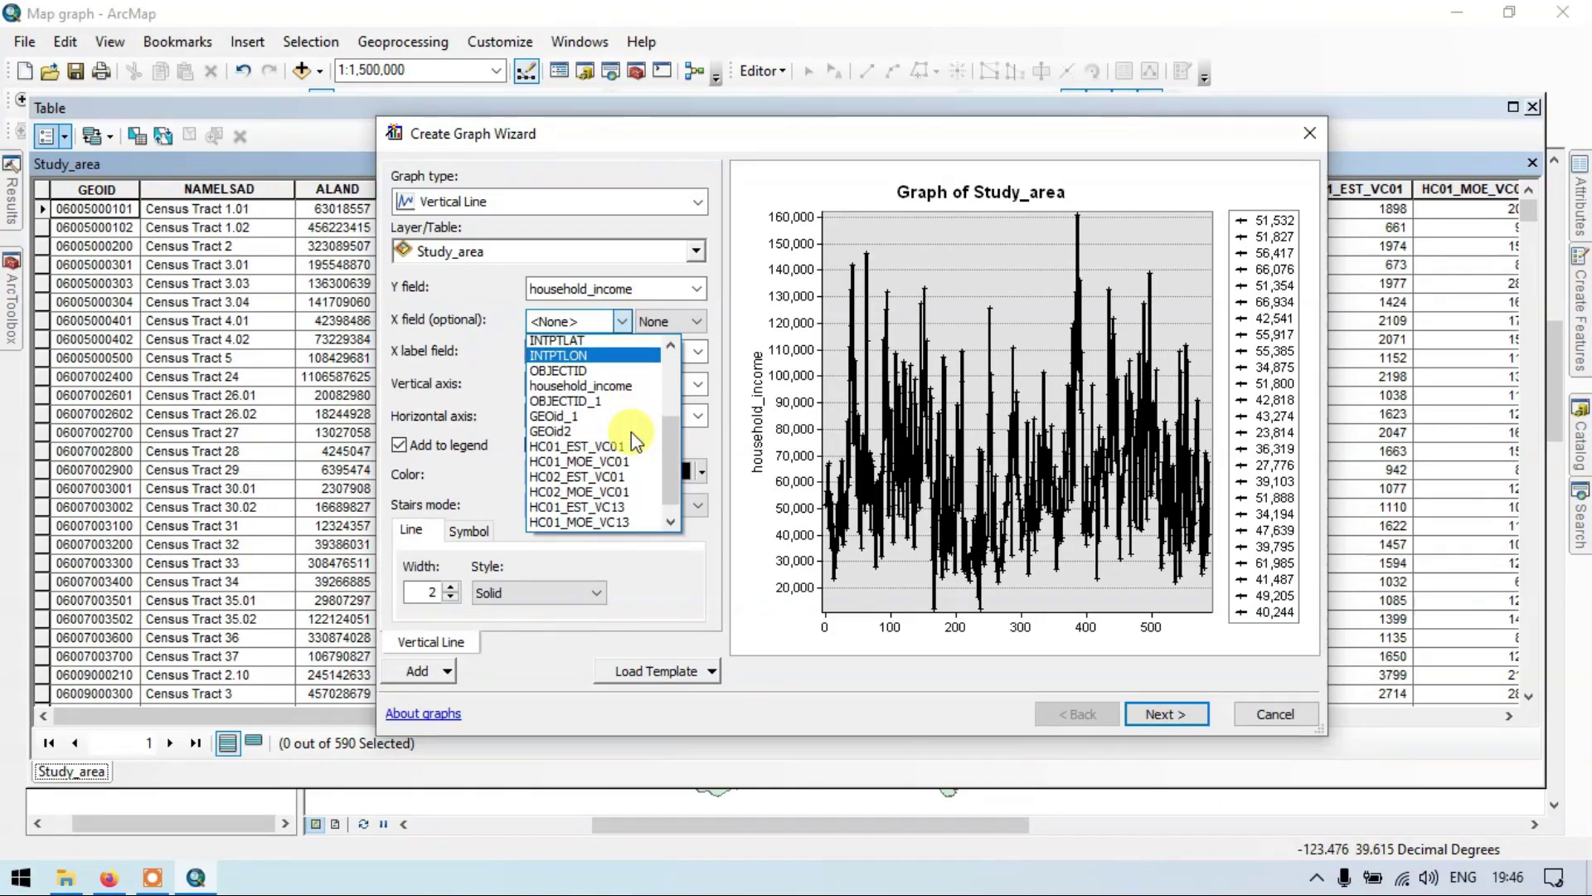
scroll(630, 432, down, 2)
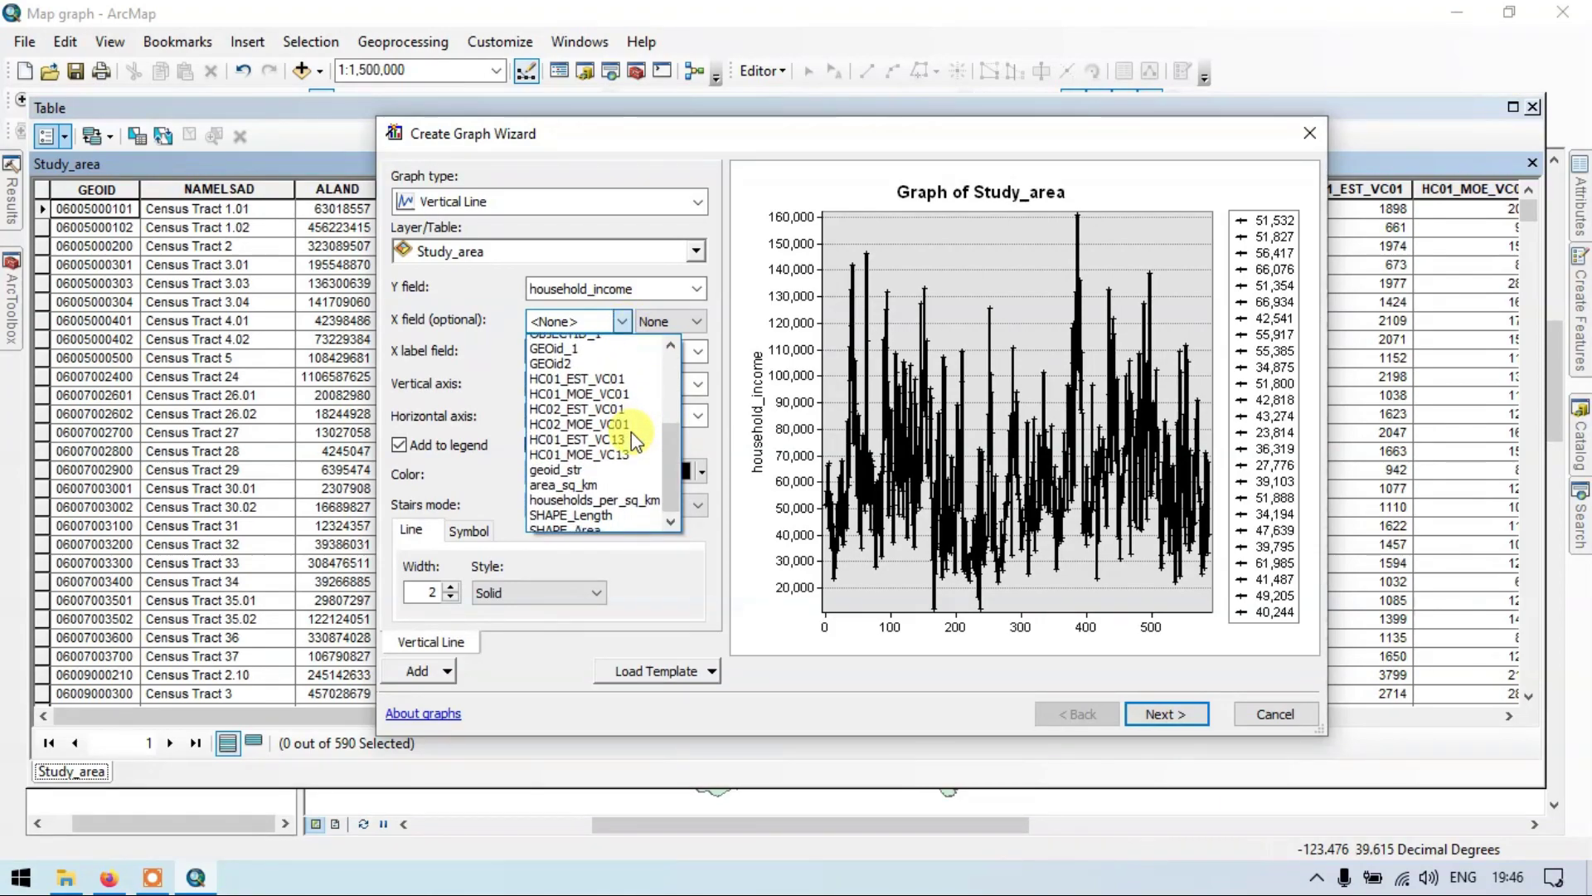
click(630, 491)
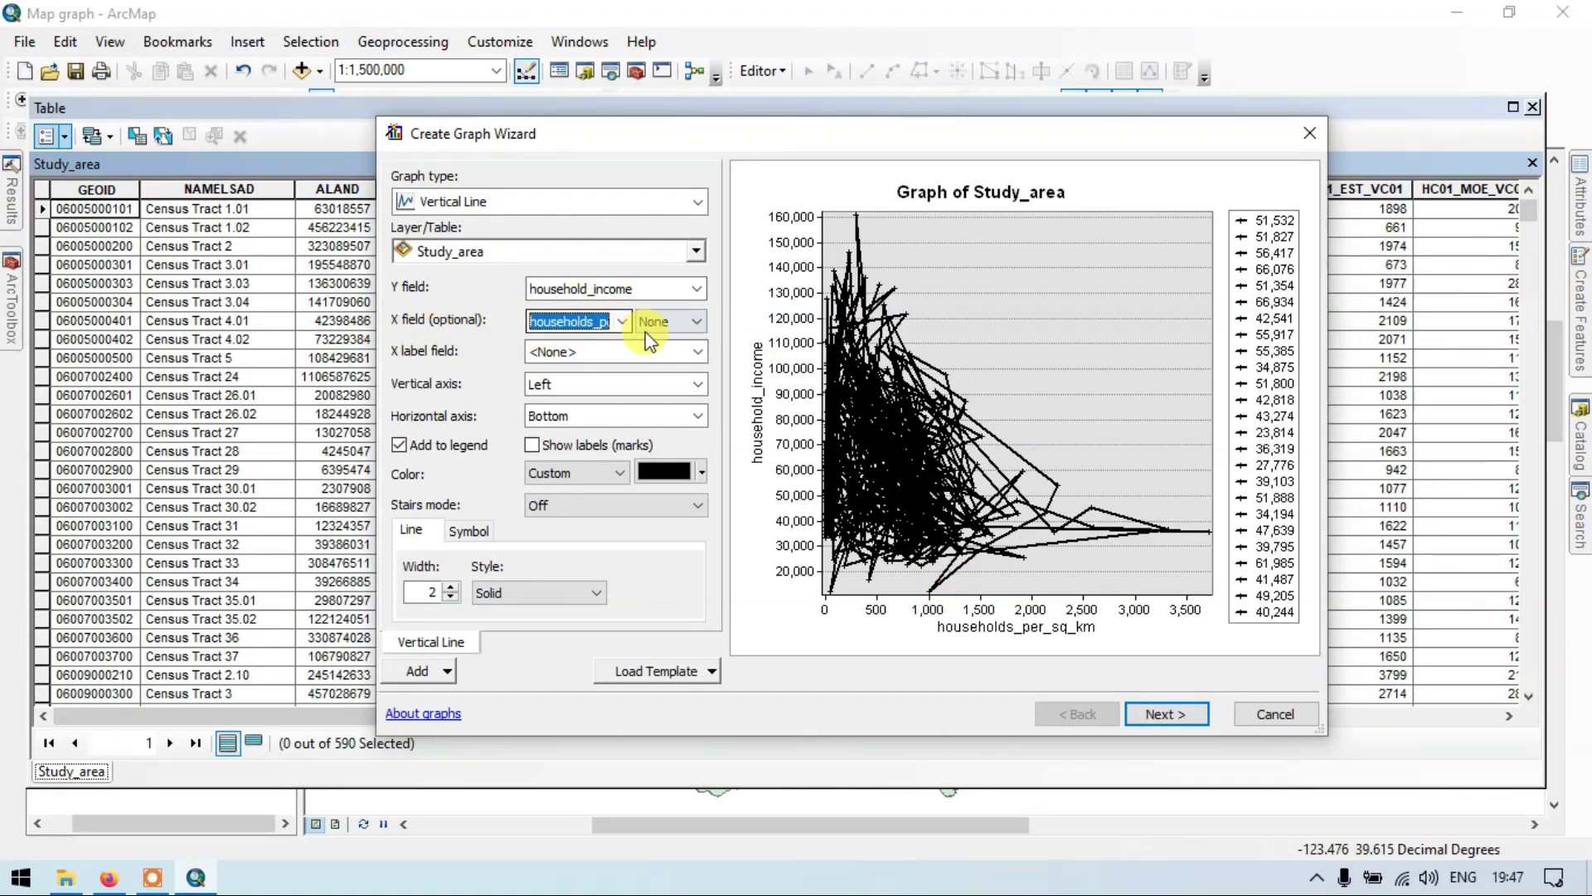
click(682, 320)
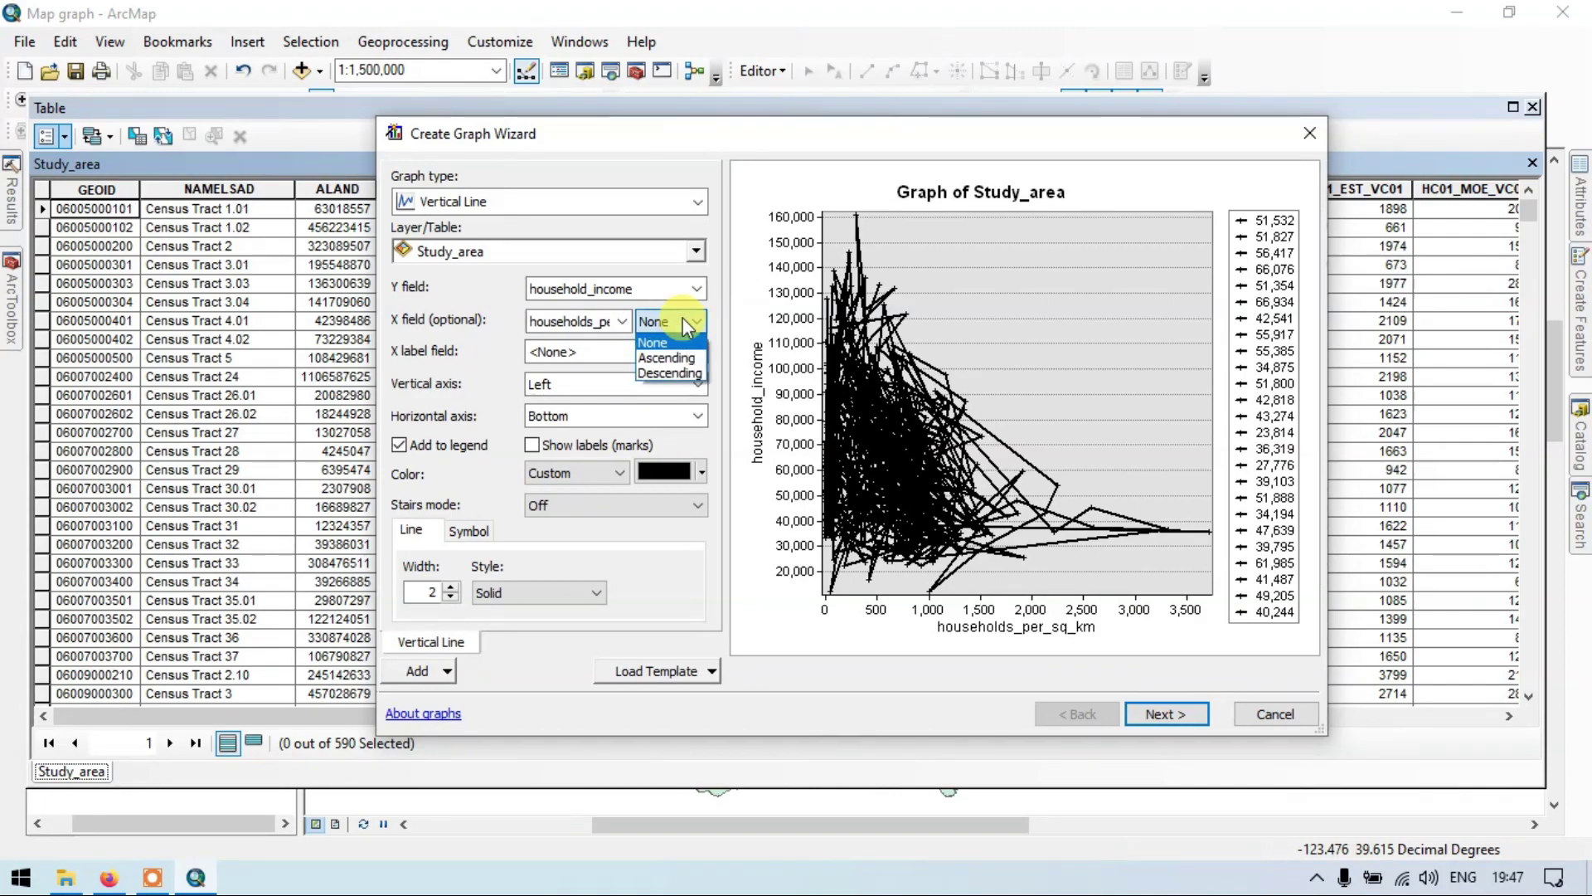
click(694, 360)
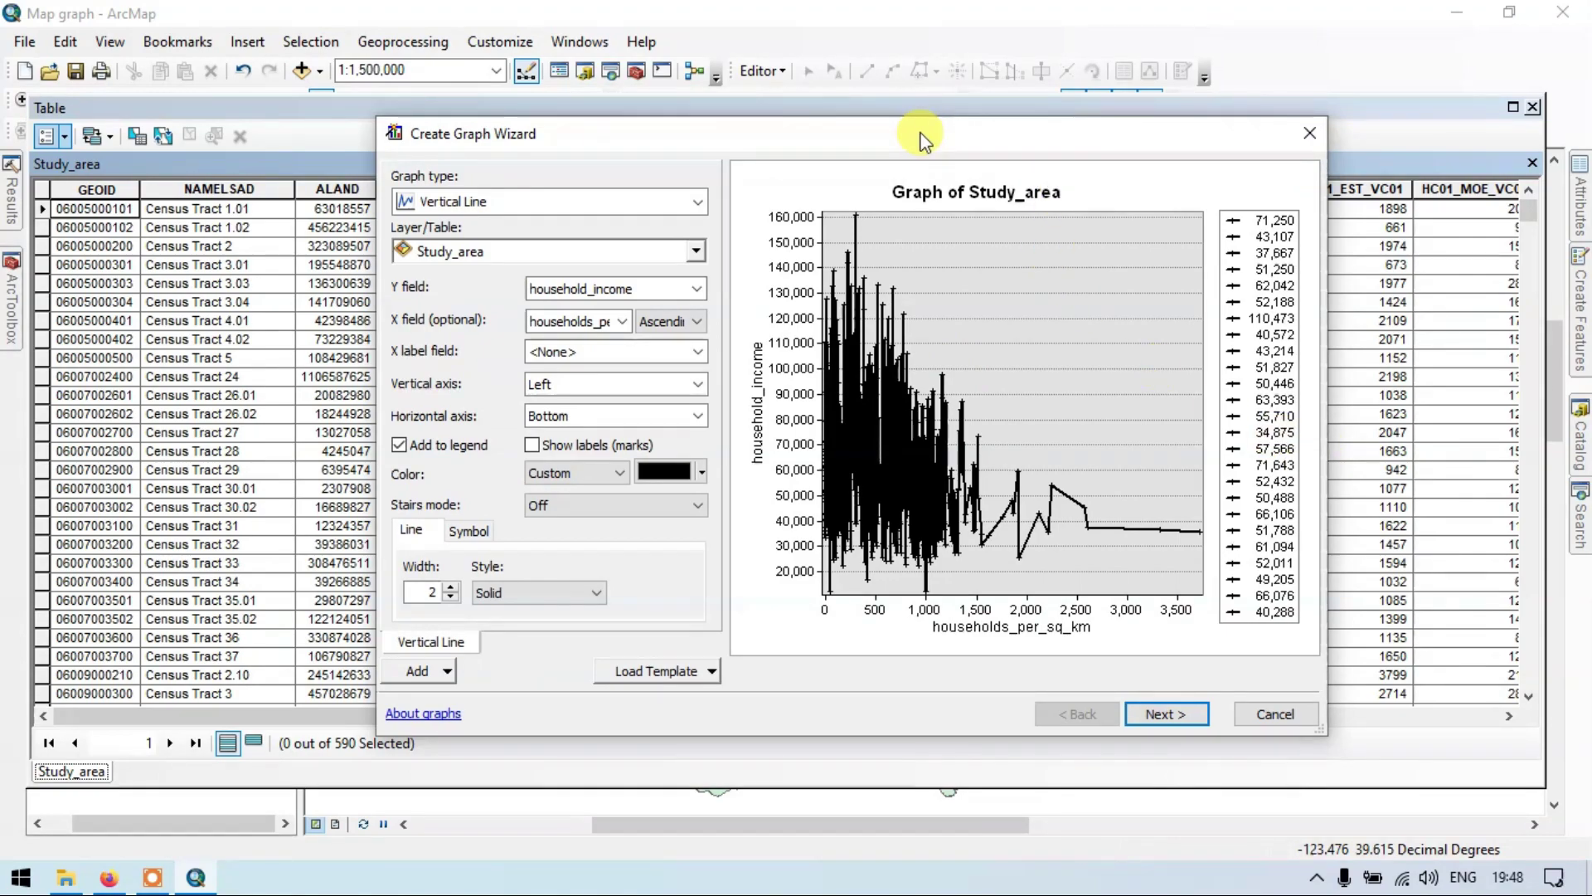
Step: Reposition and further widen the Create Graph Wizard window to enlarge the graph preview
drag(918, 138, 763, 148)
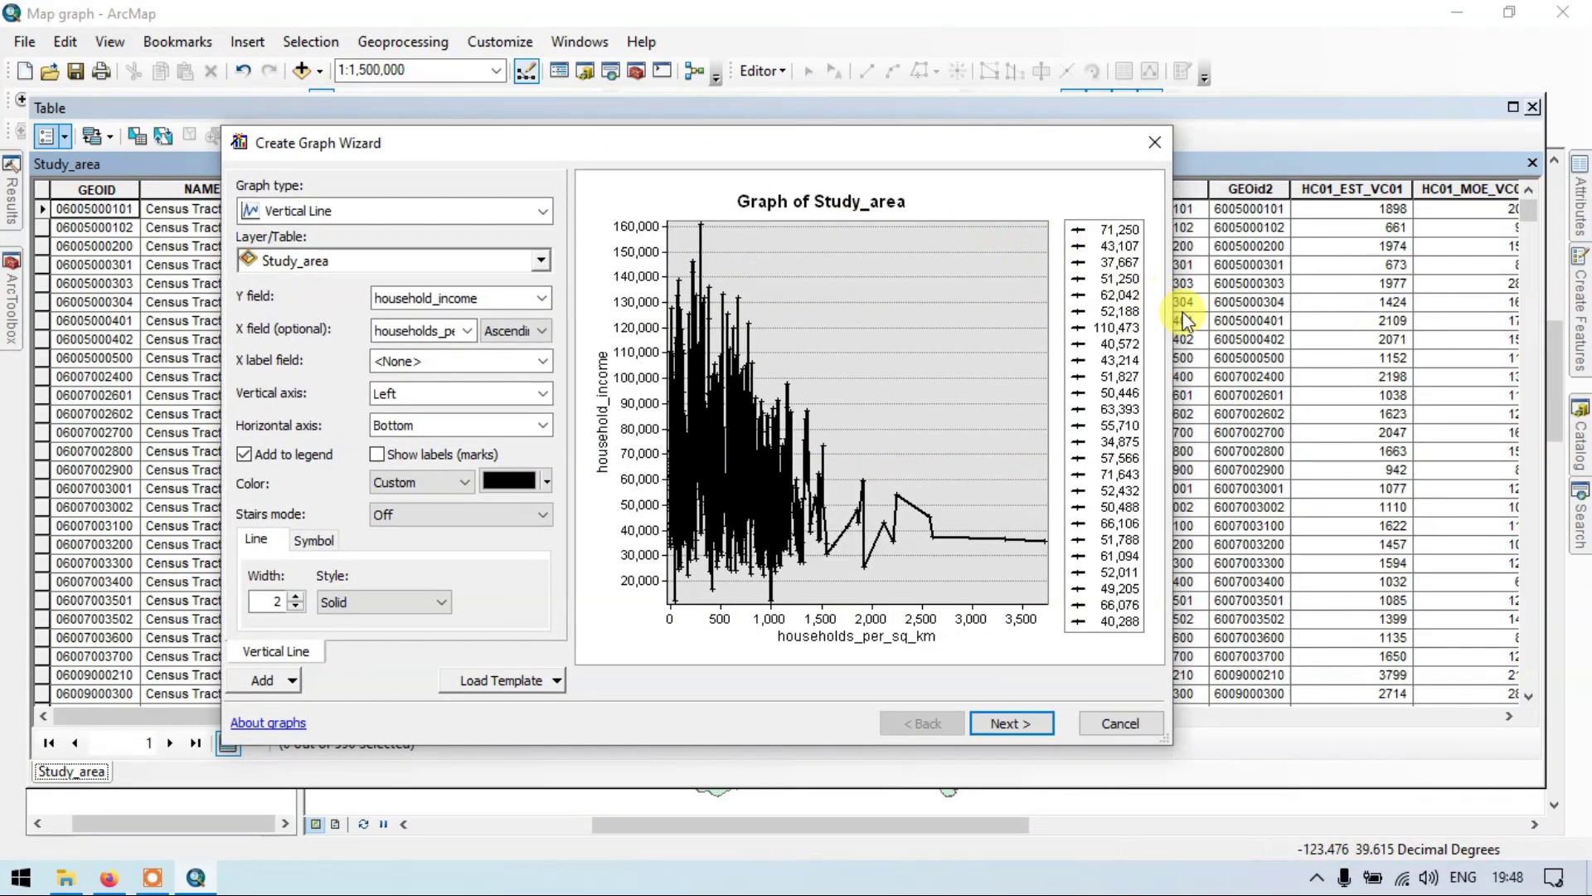
drag(1169, 306, 1555, 325)
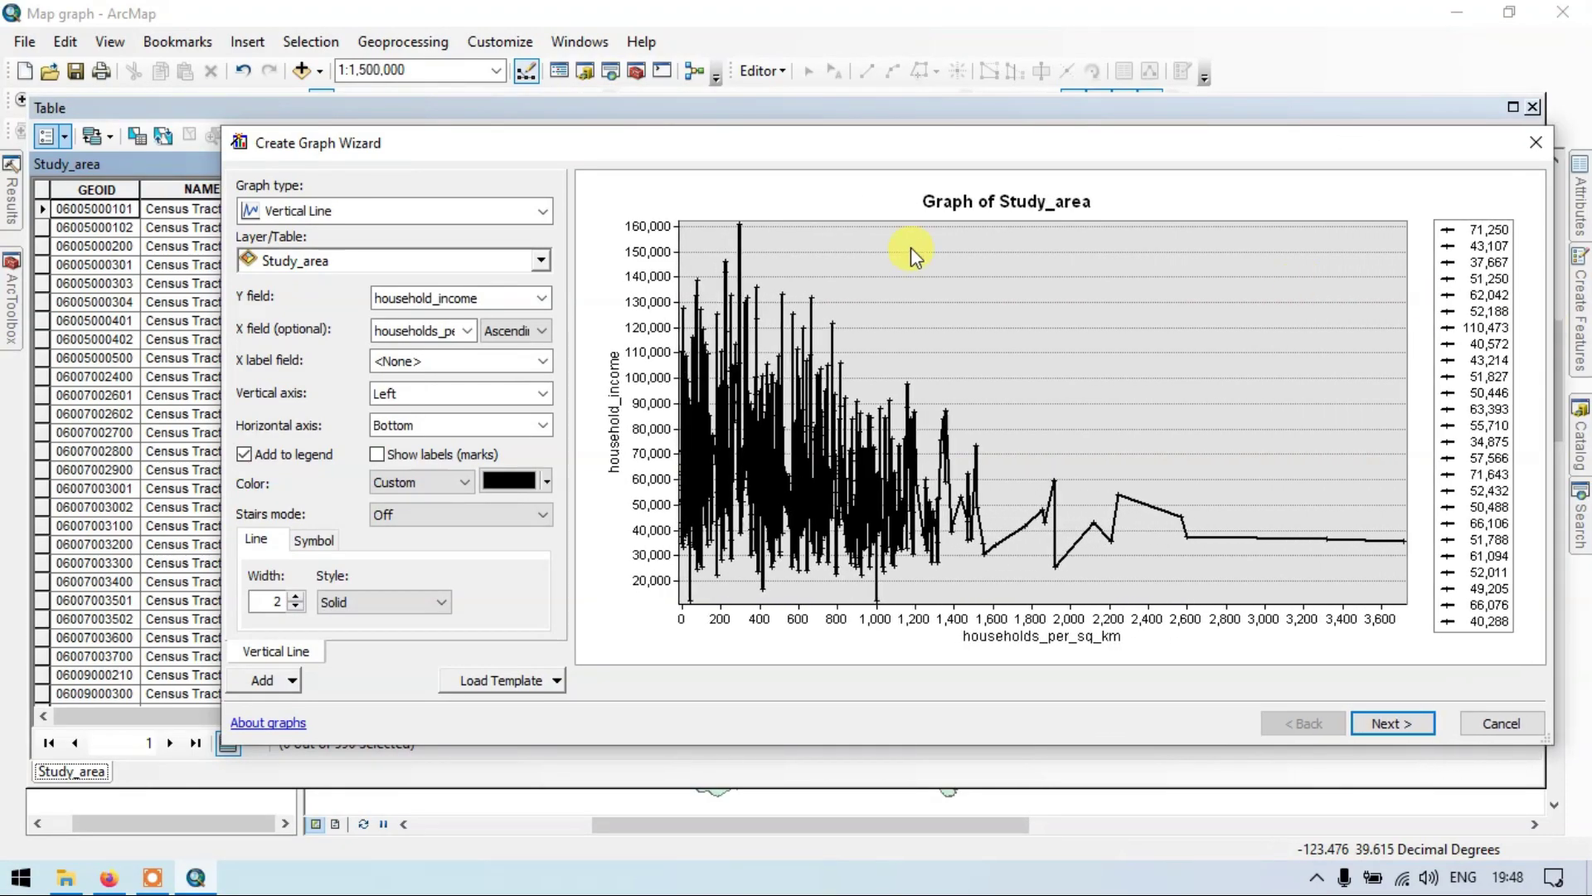
drag(823, 143, 711, 133)
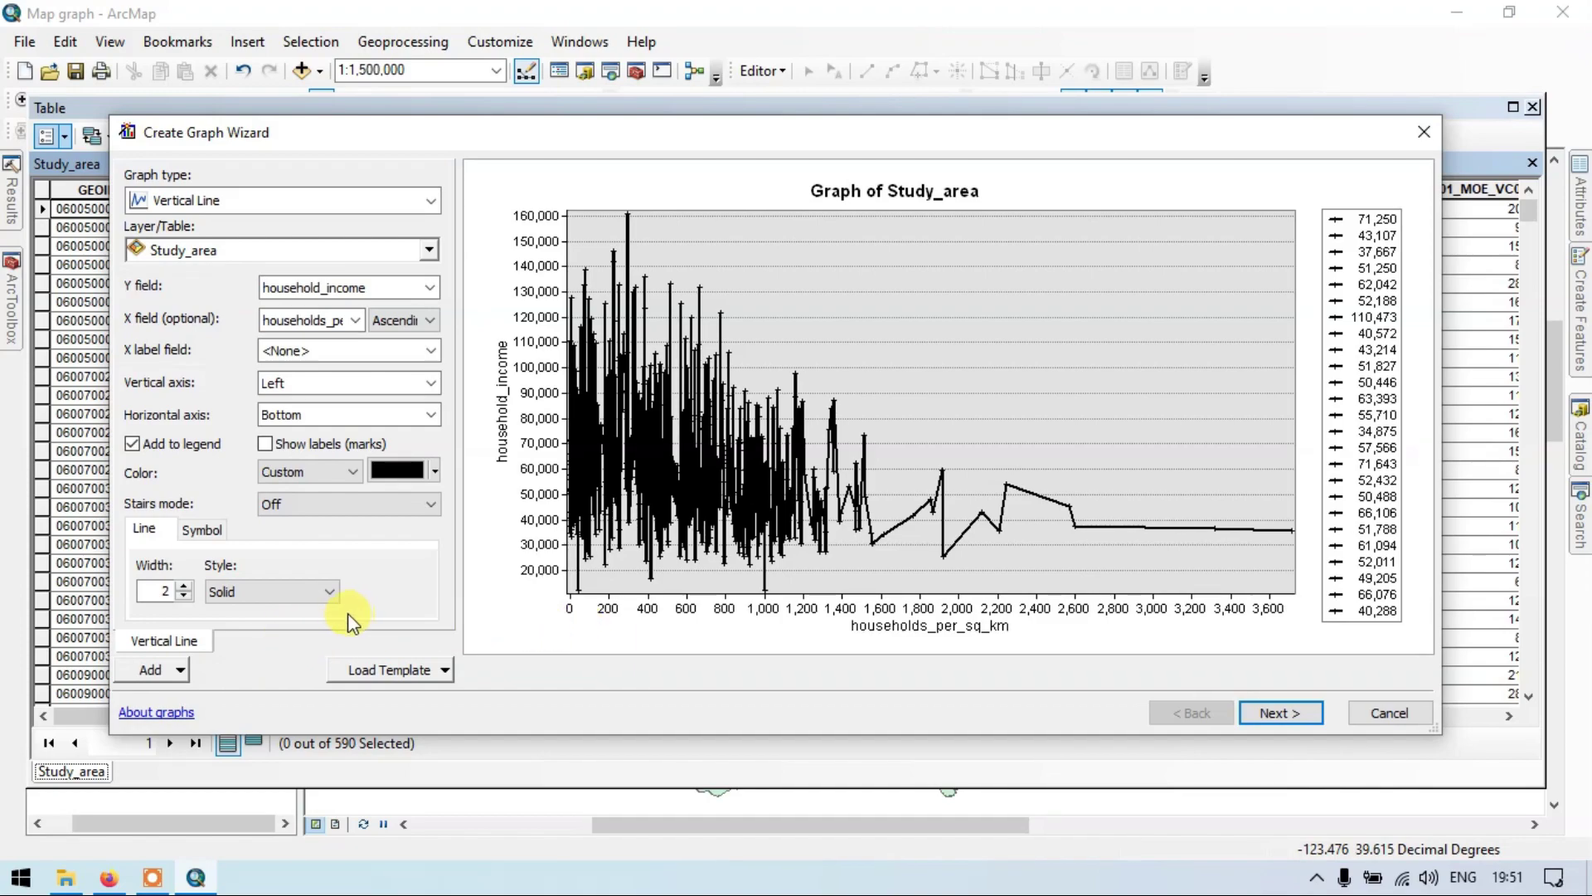
Step: Add a Trend function to the graph with Vertical Line as its data source, and color the trend line red
click(174, 669)
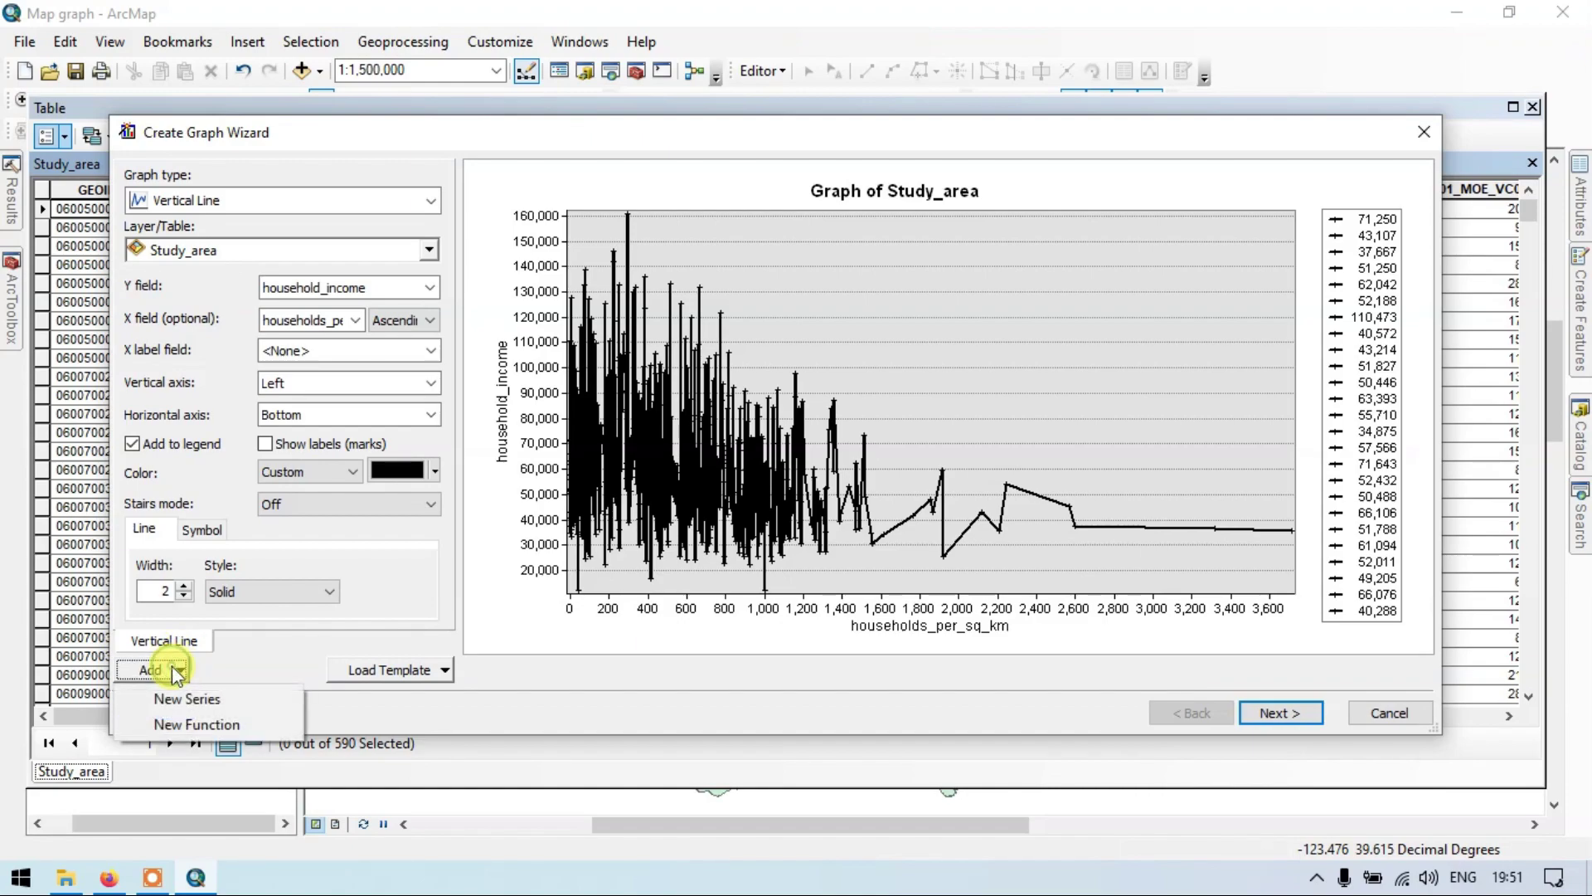
click(164, 726)
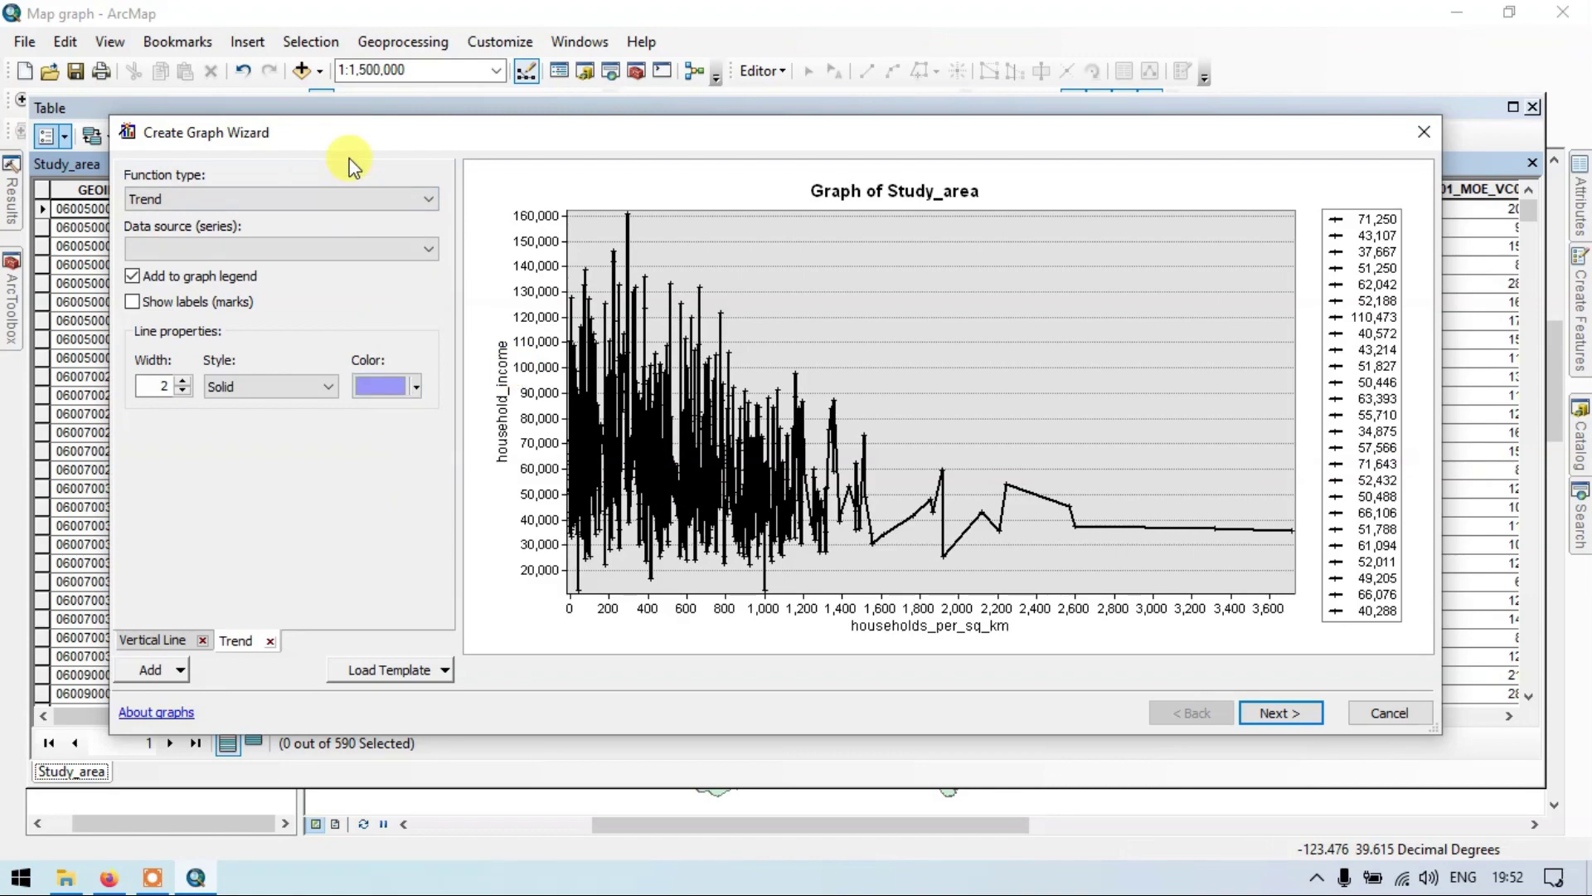
click(402, 201)
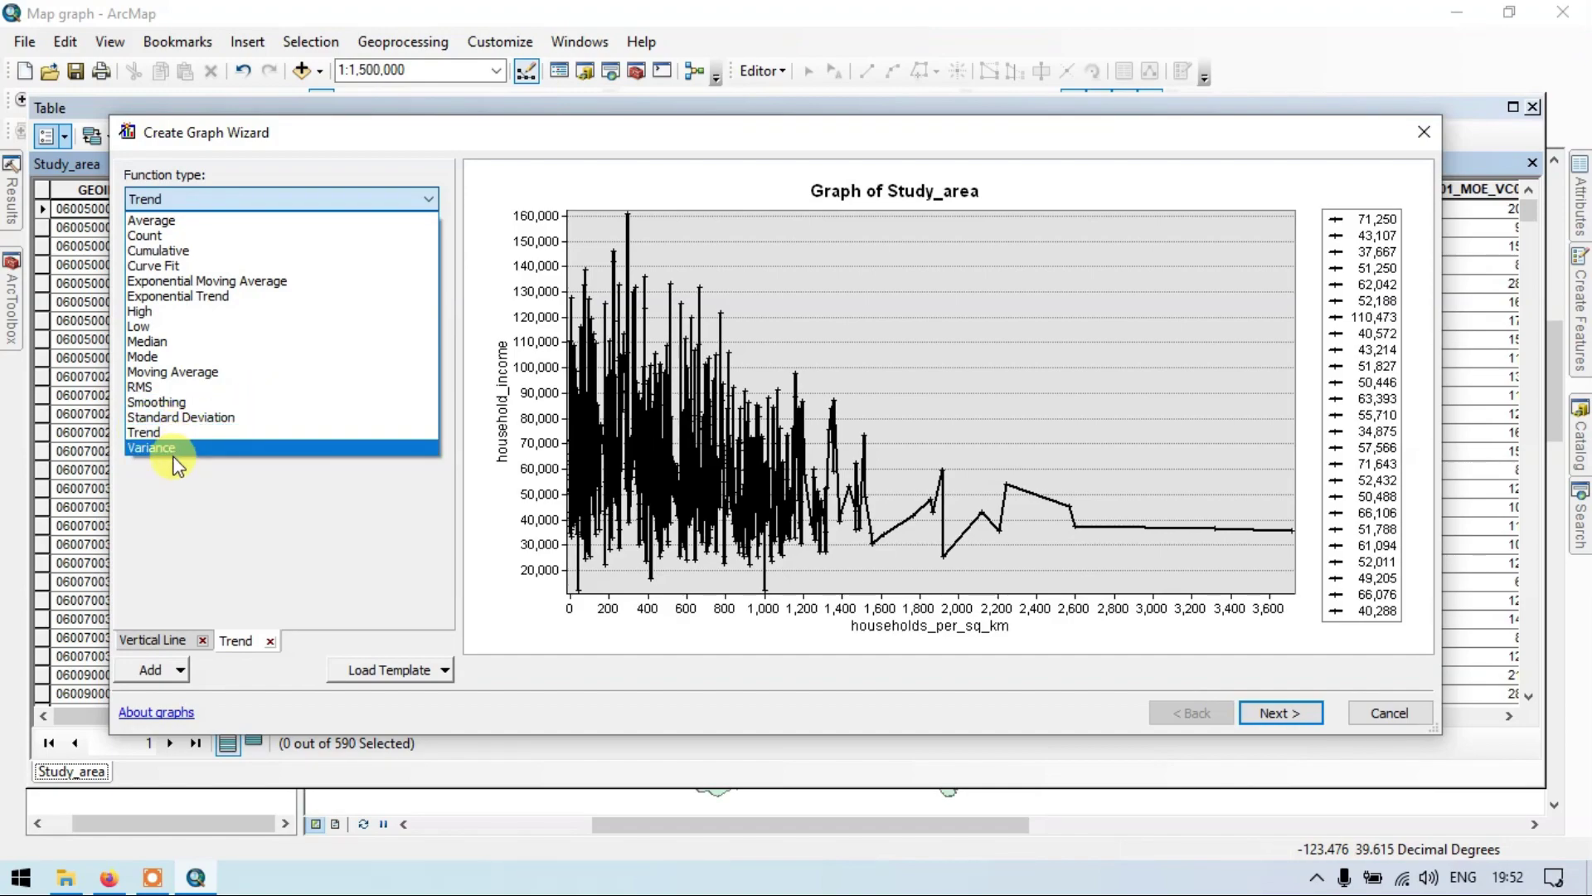
click(162, 433)
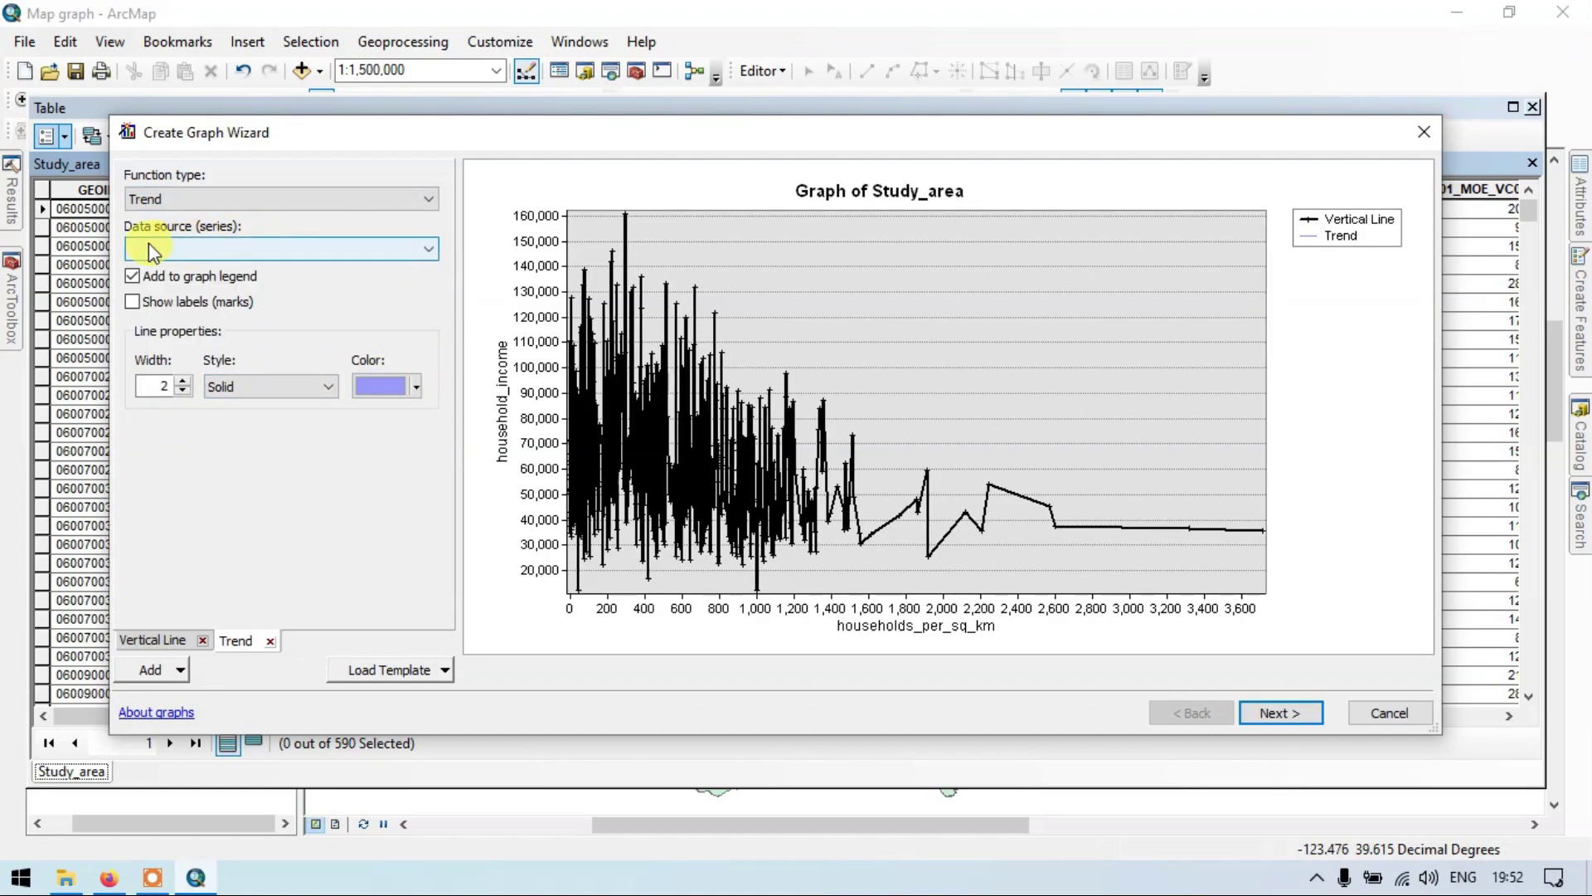
click(421, 244)
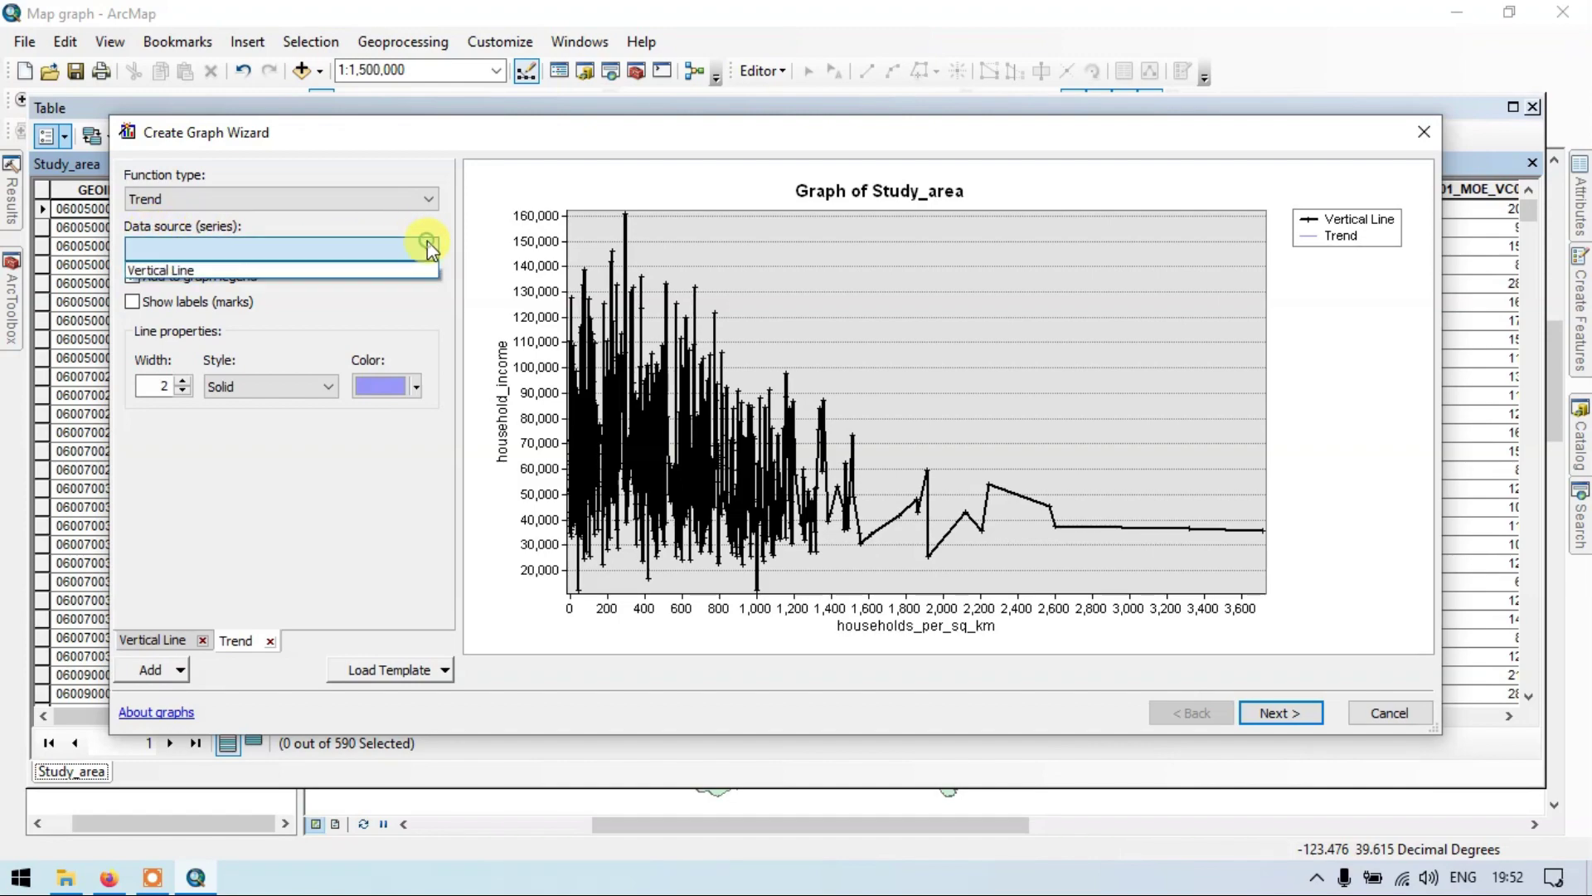
click(182, 267)
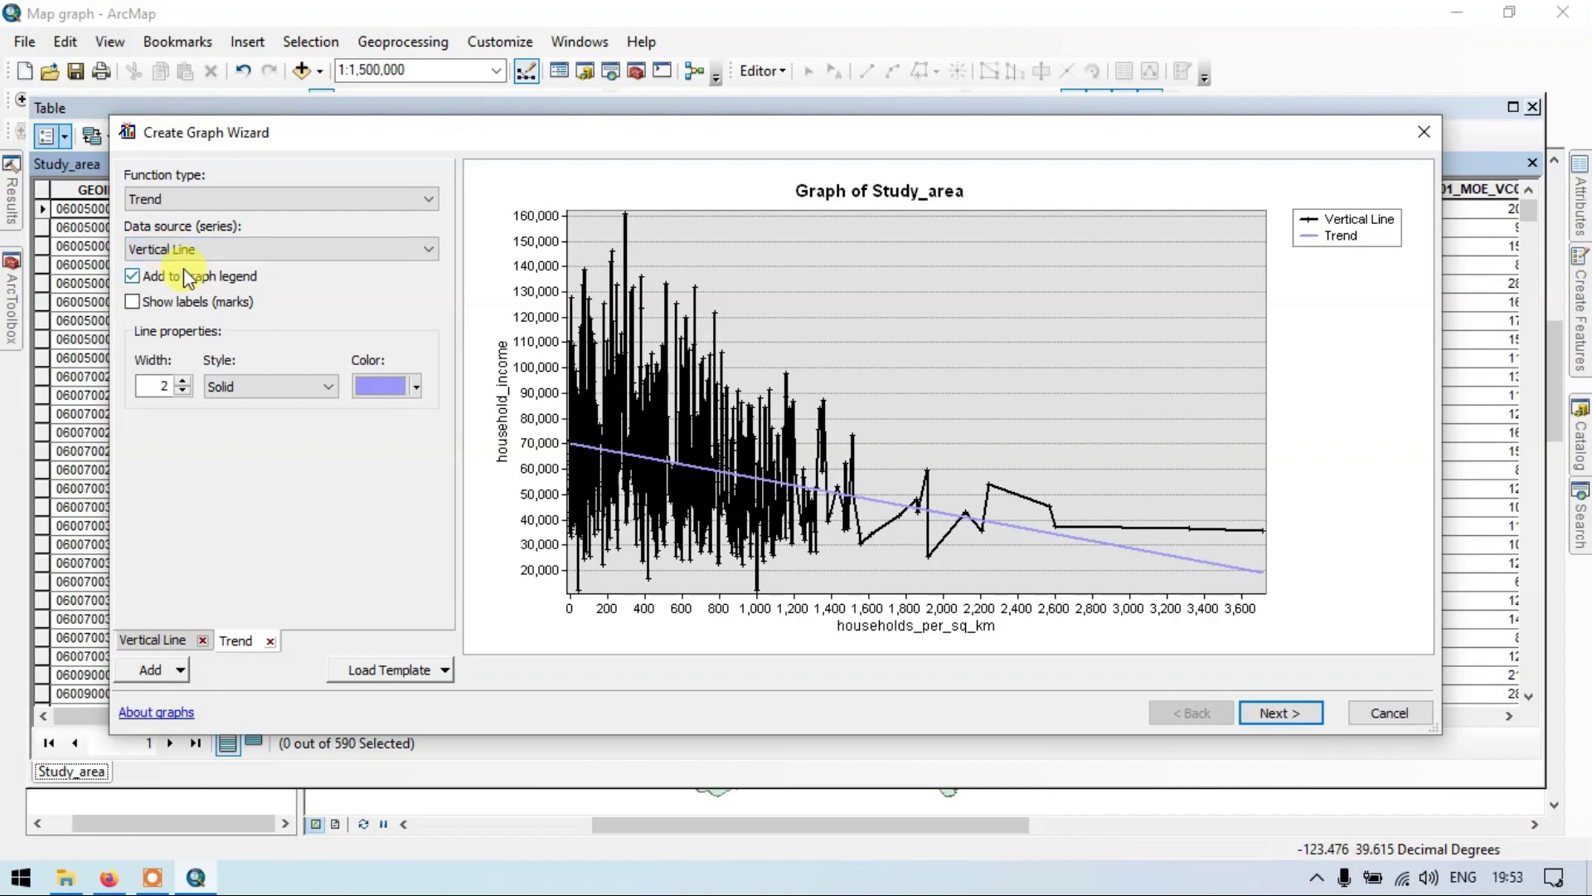
click(412, 383)
click(383, 495)
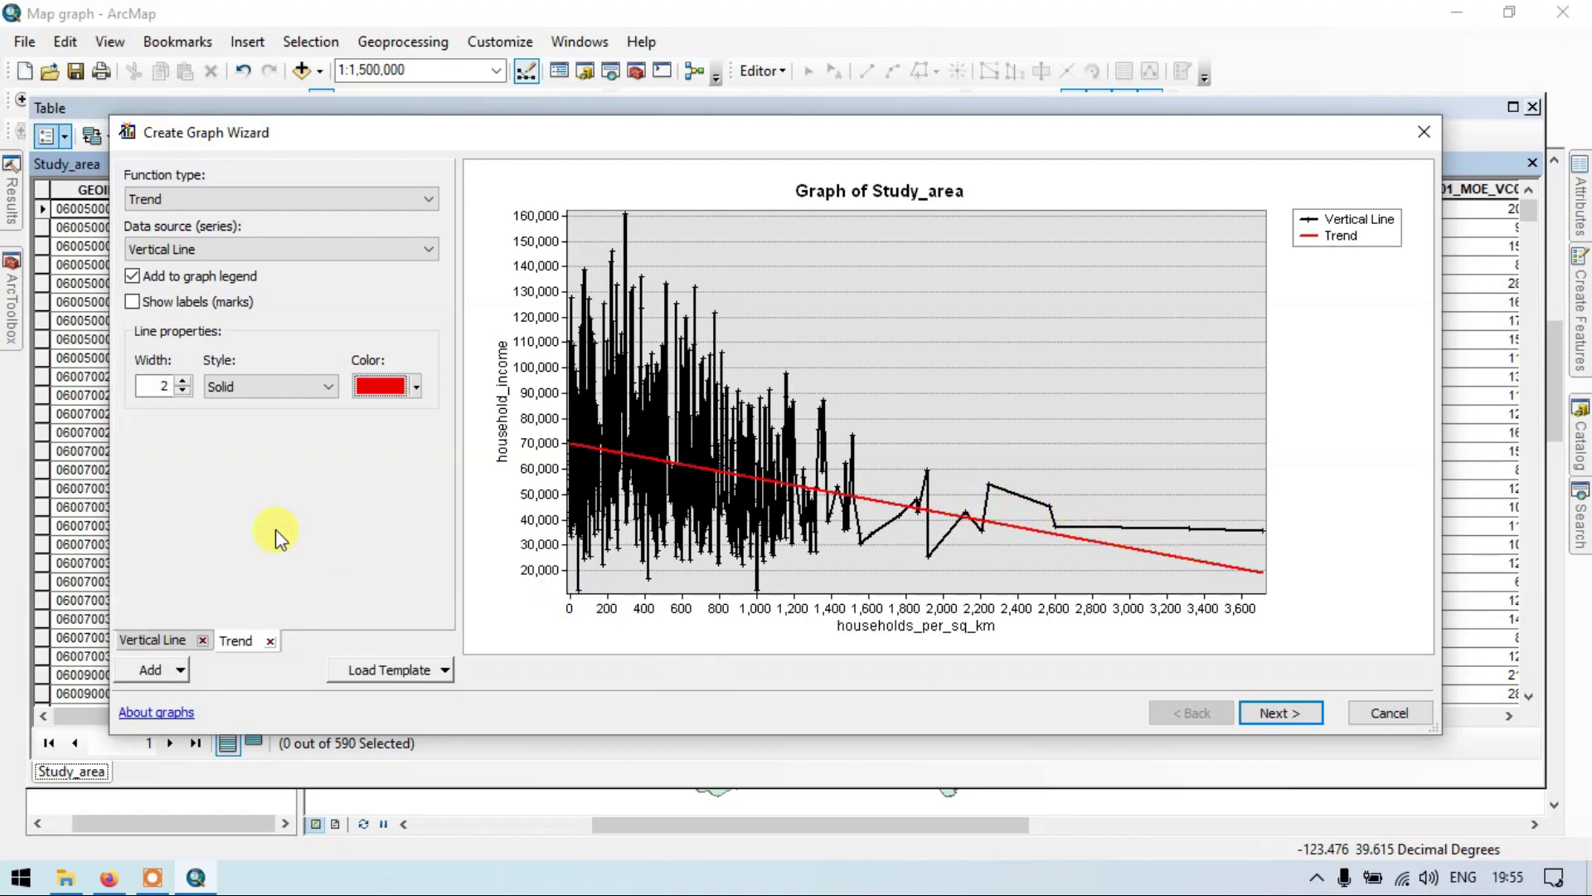
Step: Continue to the general graph properties and replace the graph title with "Income VS Household per sqkm"
click(1286, 711)
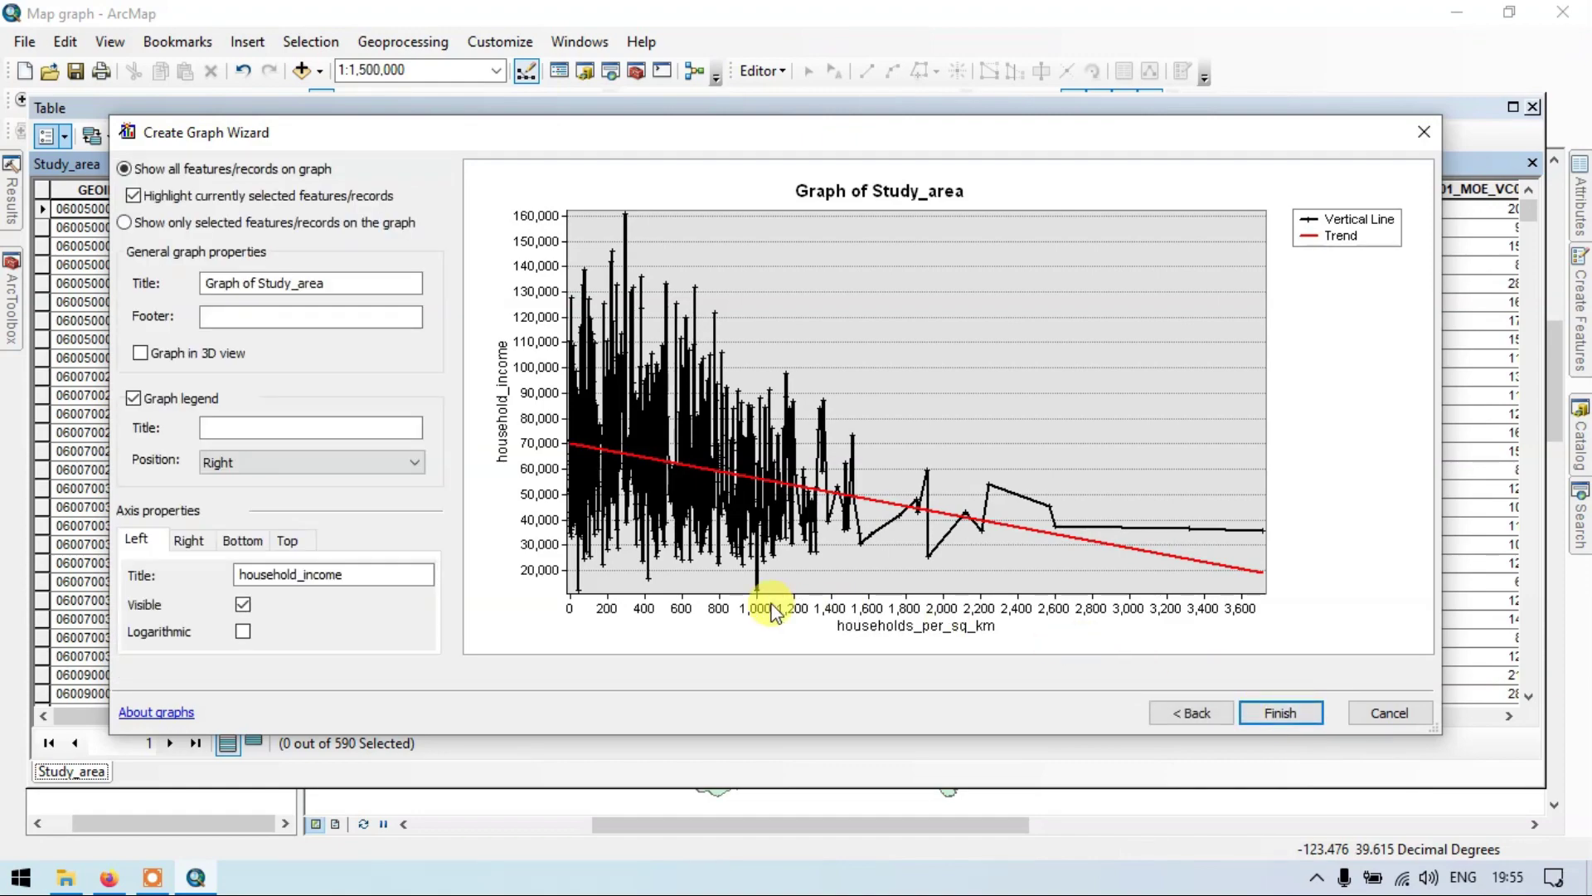
click(346, 280)
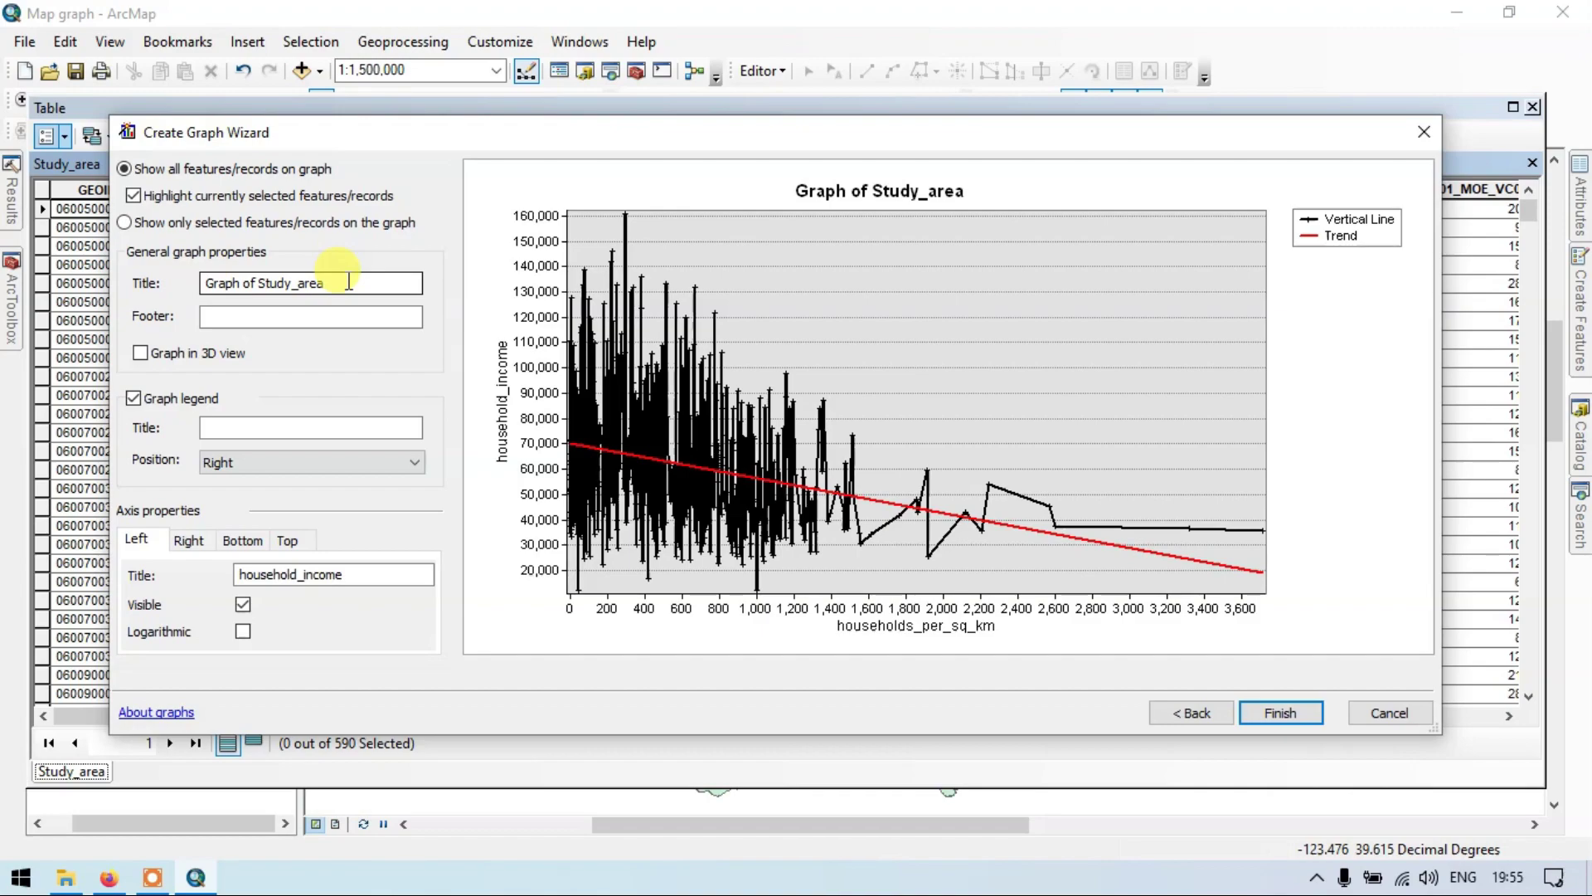
drag(346, 283, 209, 283)
key(BackSpace)
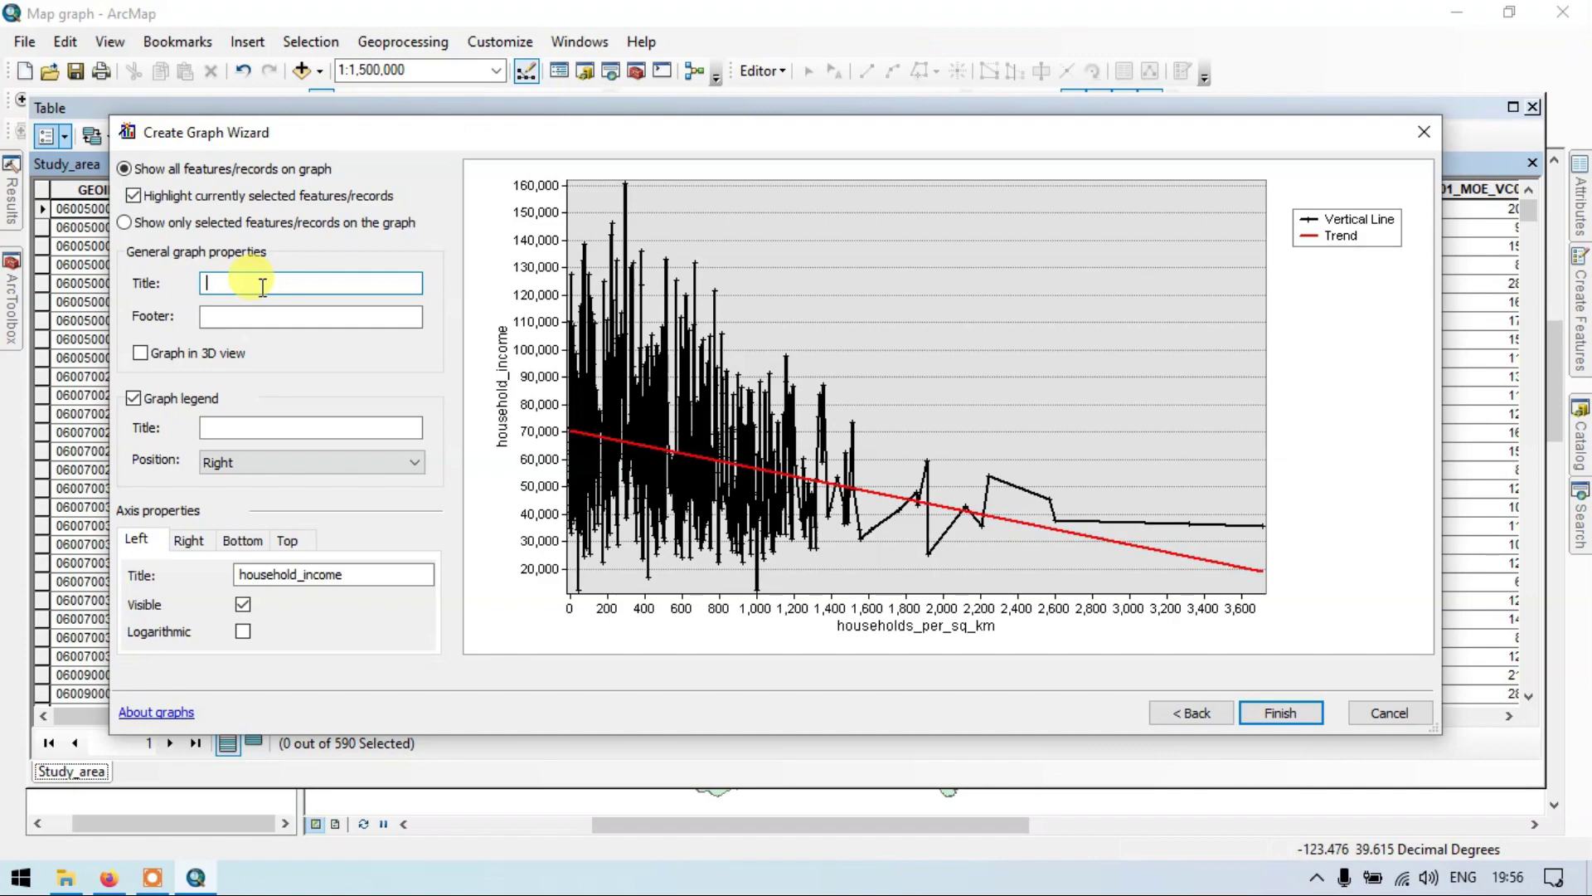
text(Inc)
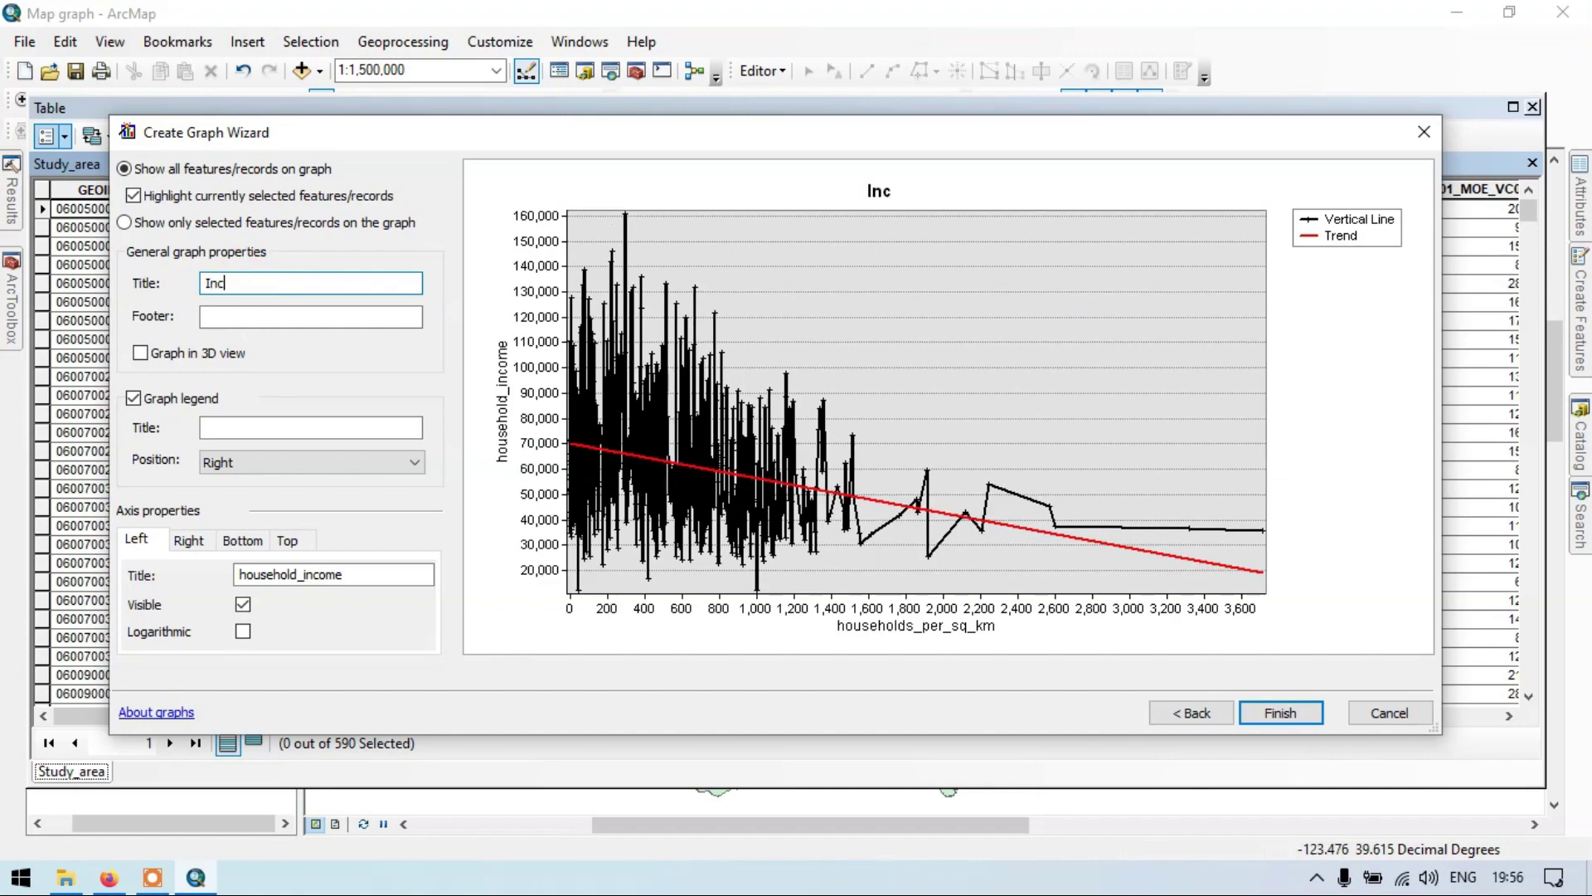
text(ome VS Hou)
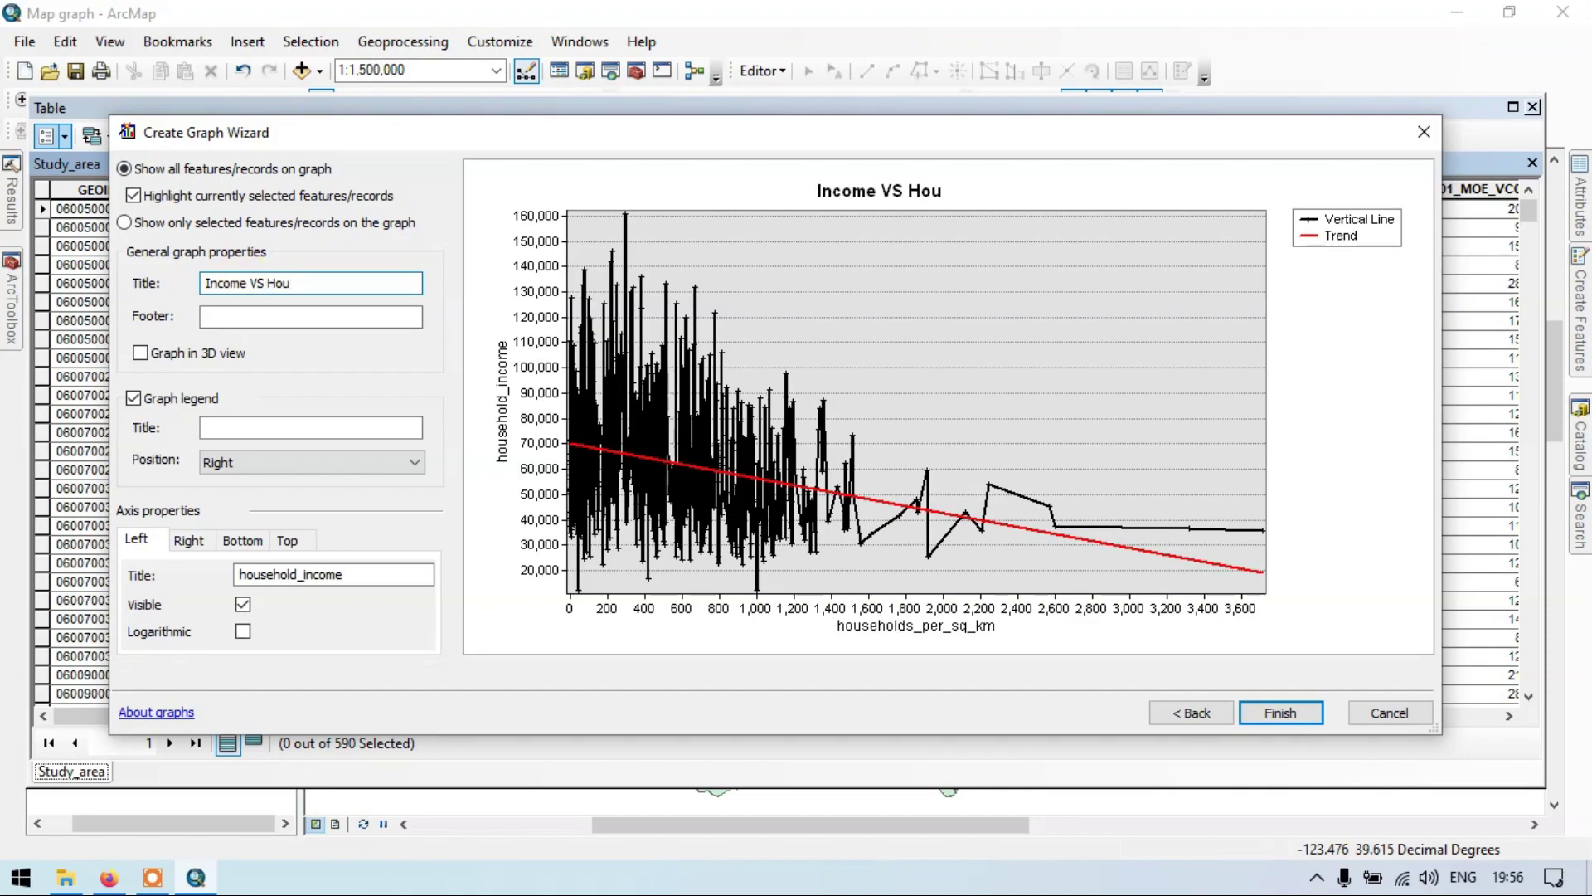
text(sehold)
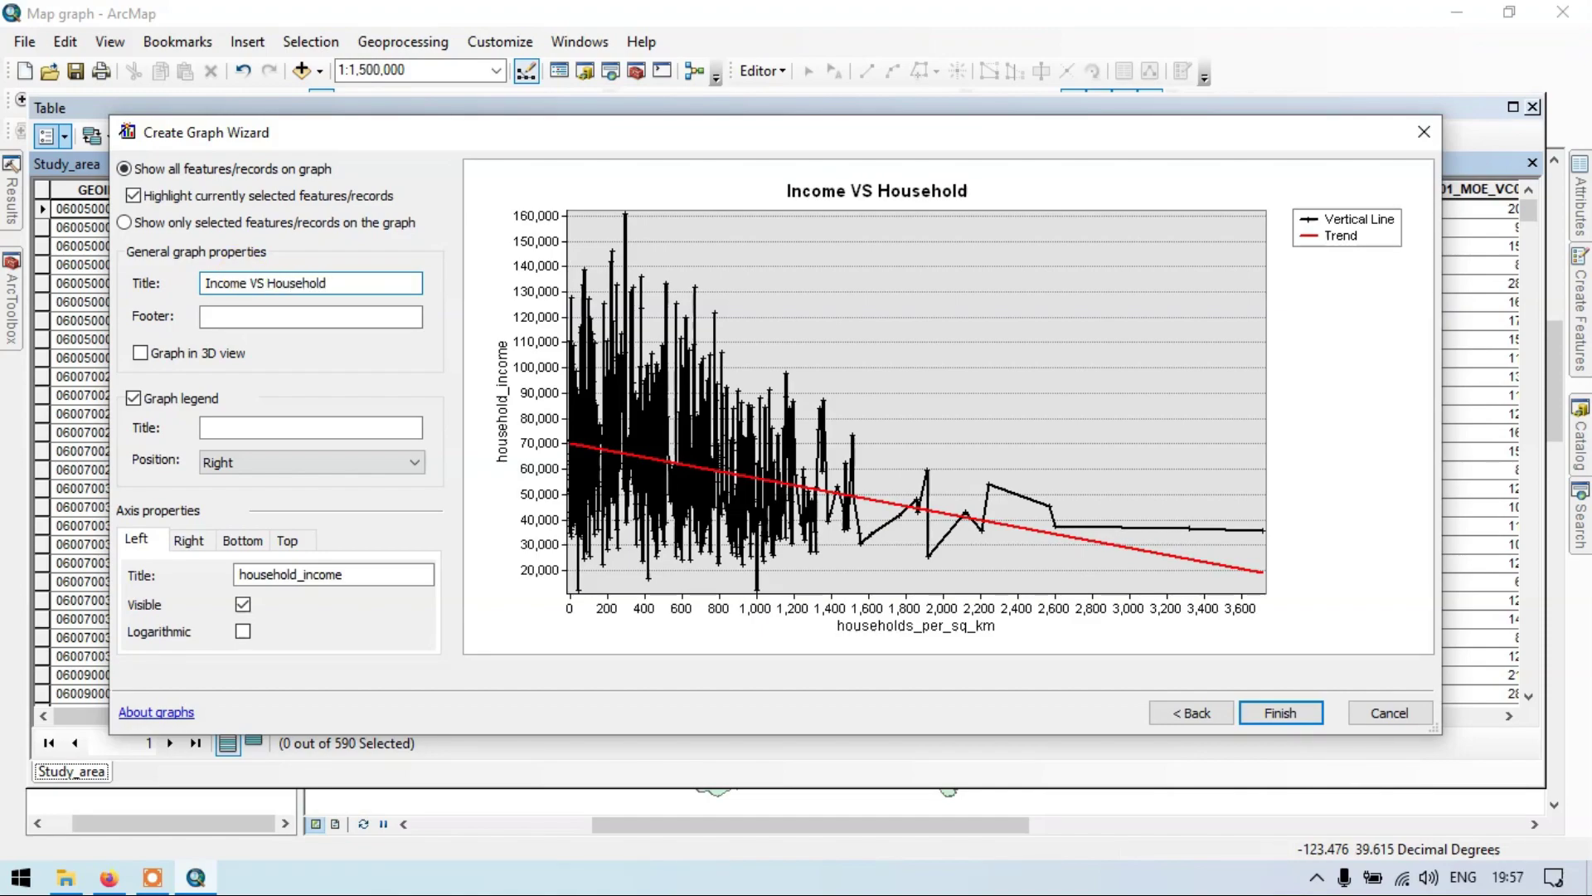
text( per )
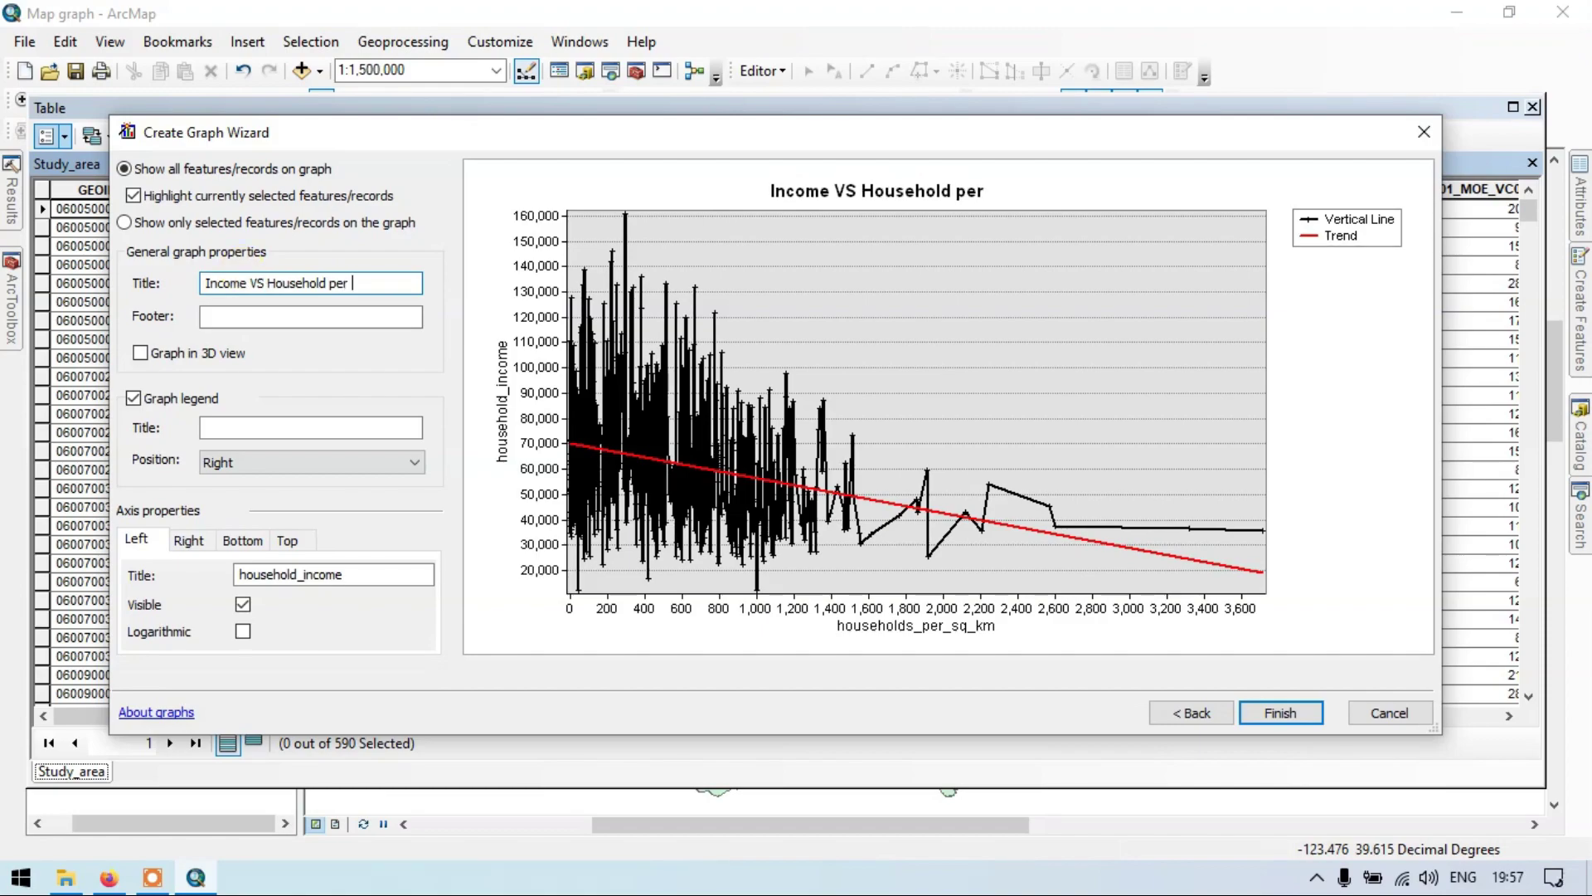
text(sq)
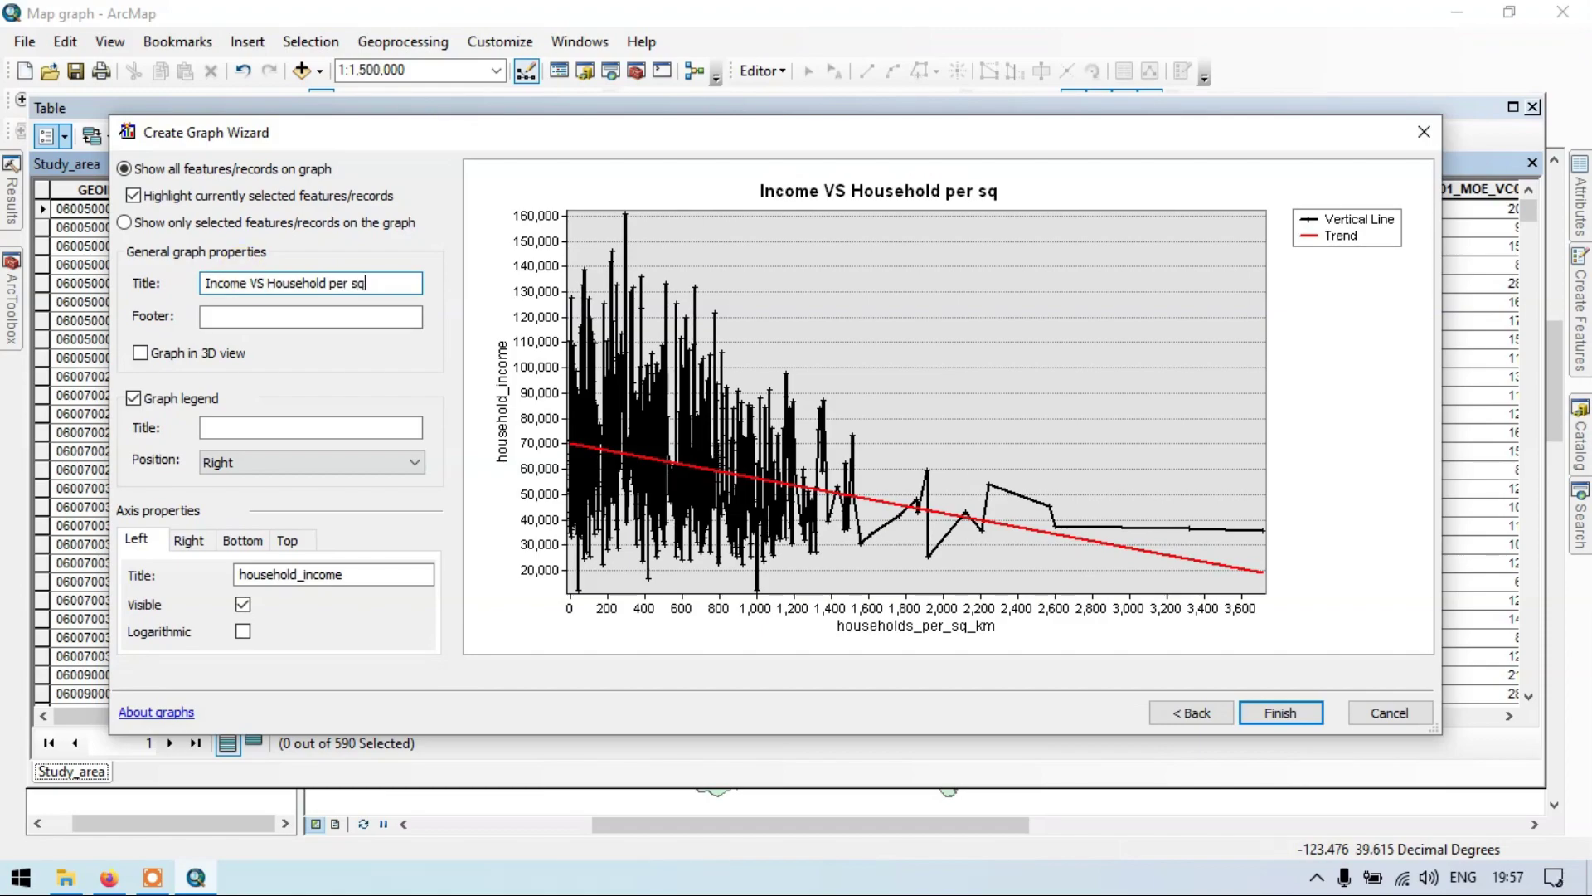
text(km)
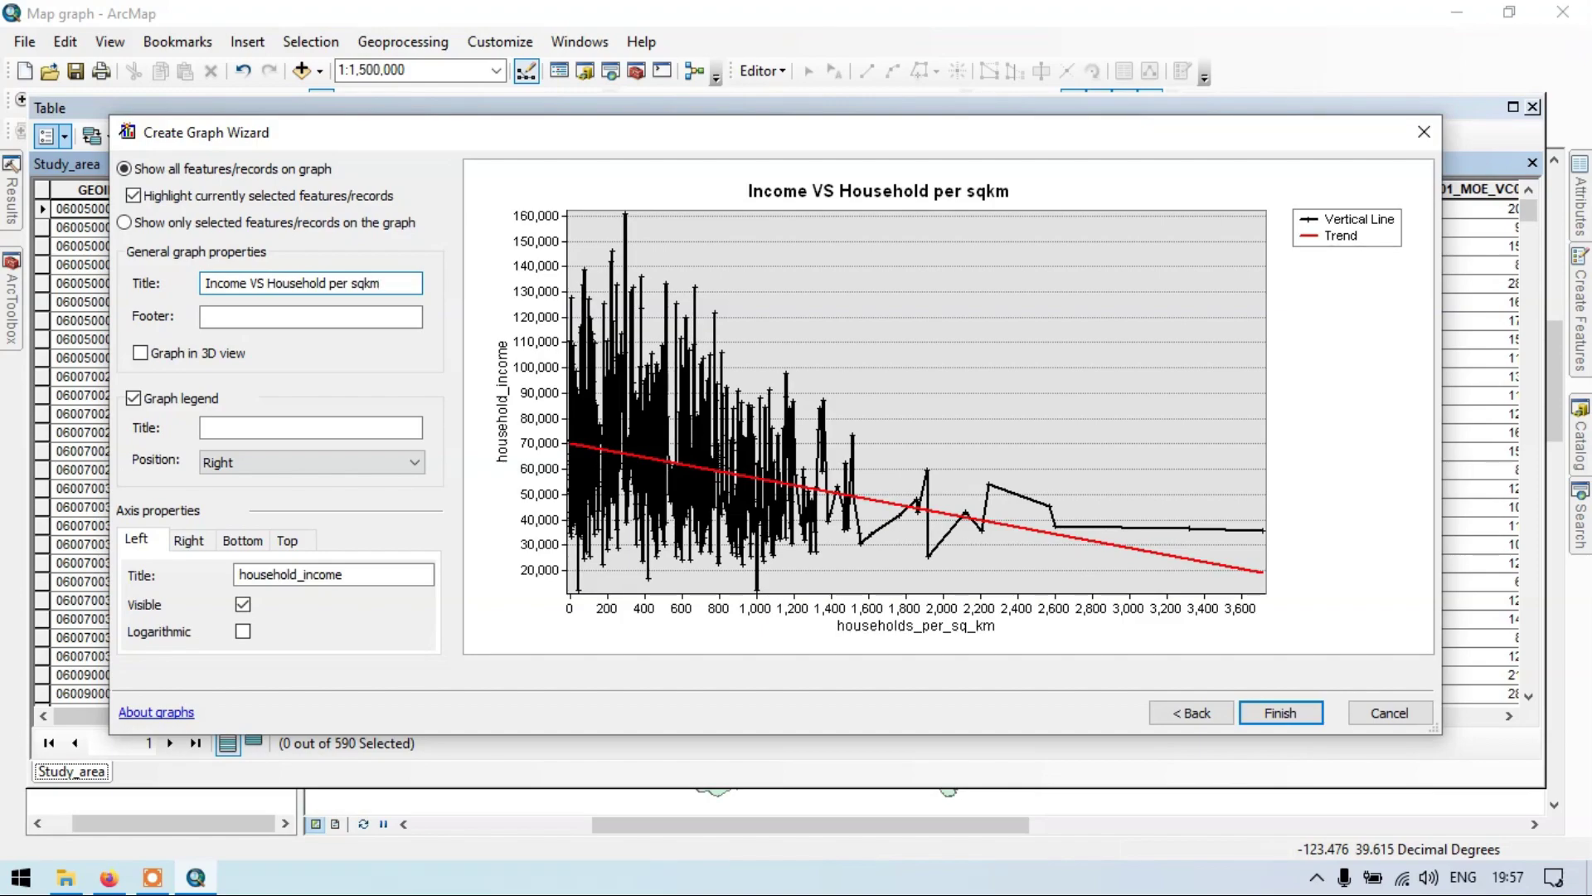
Step: Change the left axis title of the graph to "Income"
click(139, 541)
click(411, 574)
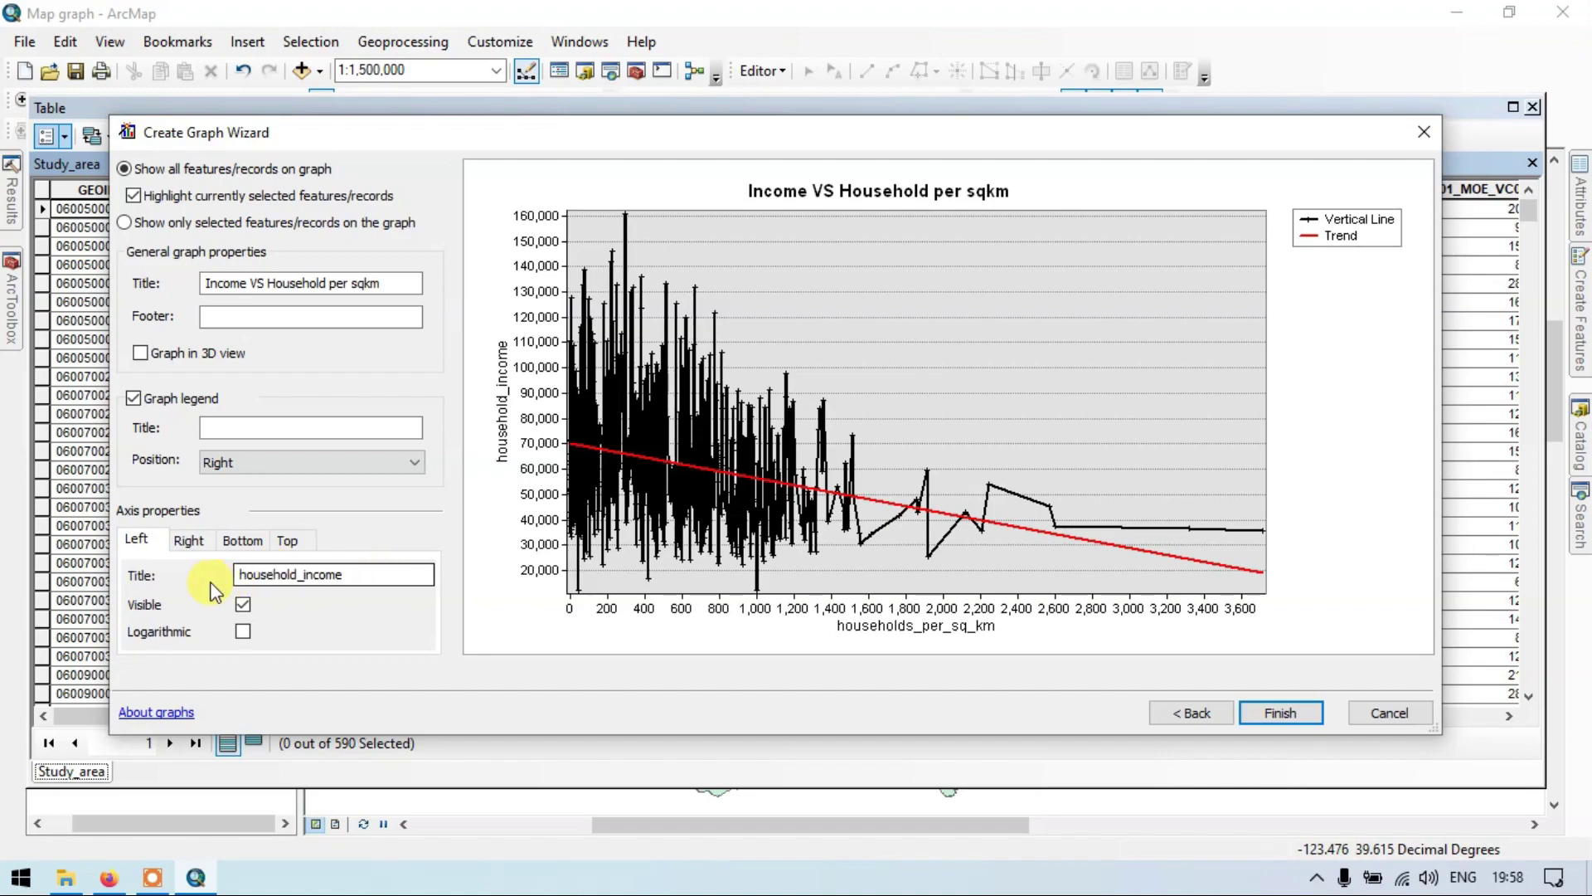
drag(360, 574, 239, 573)
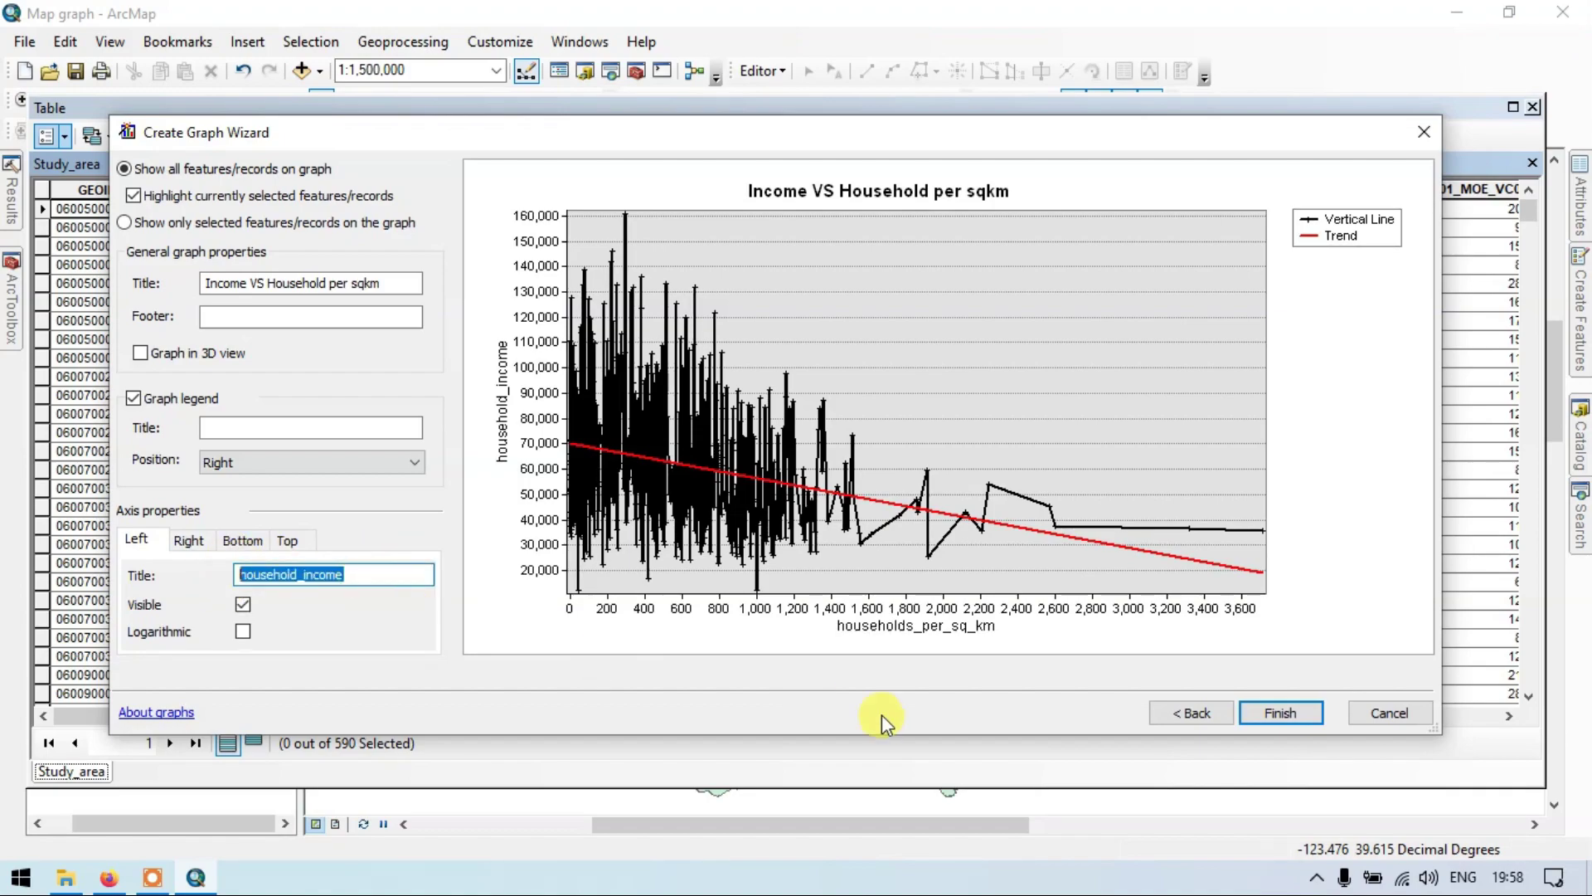
key(Delete)
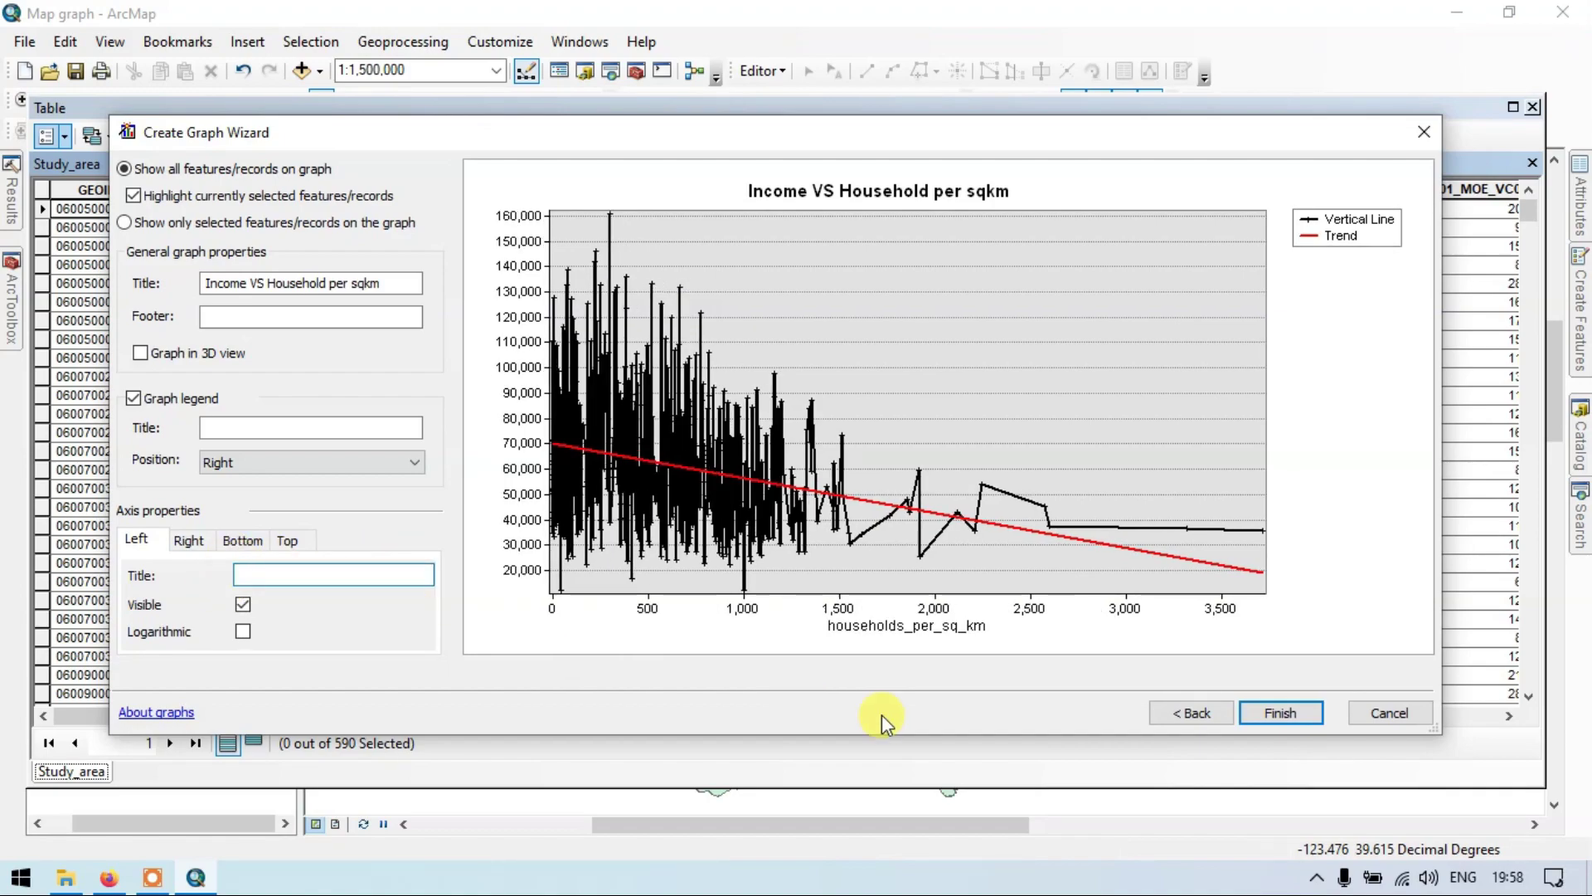
text(Income)
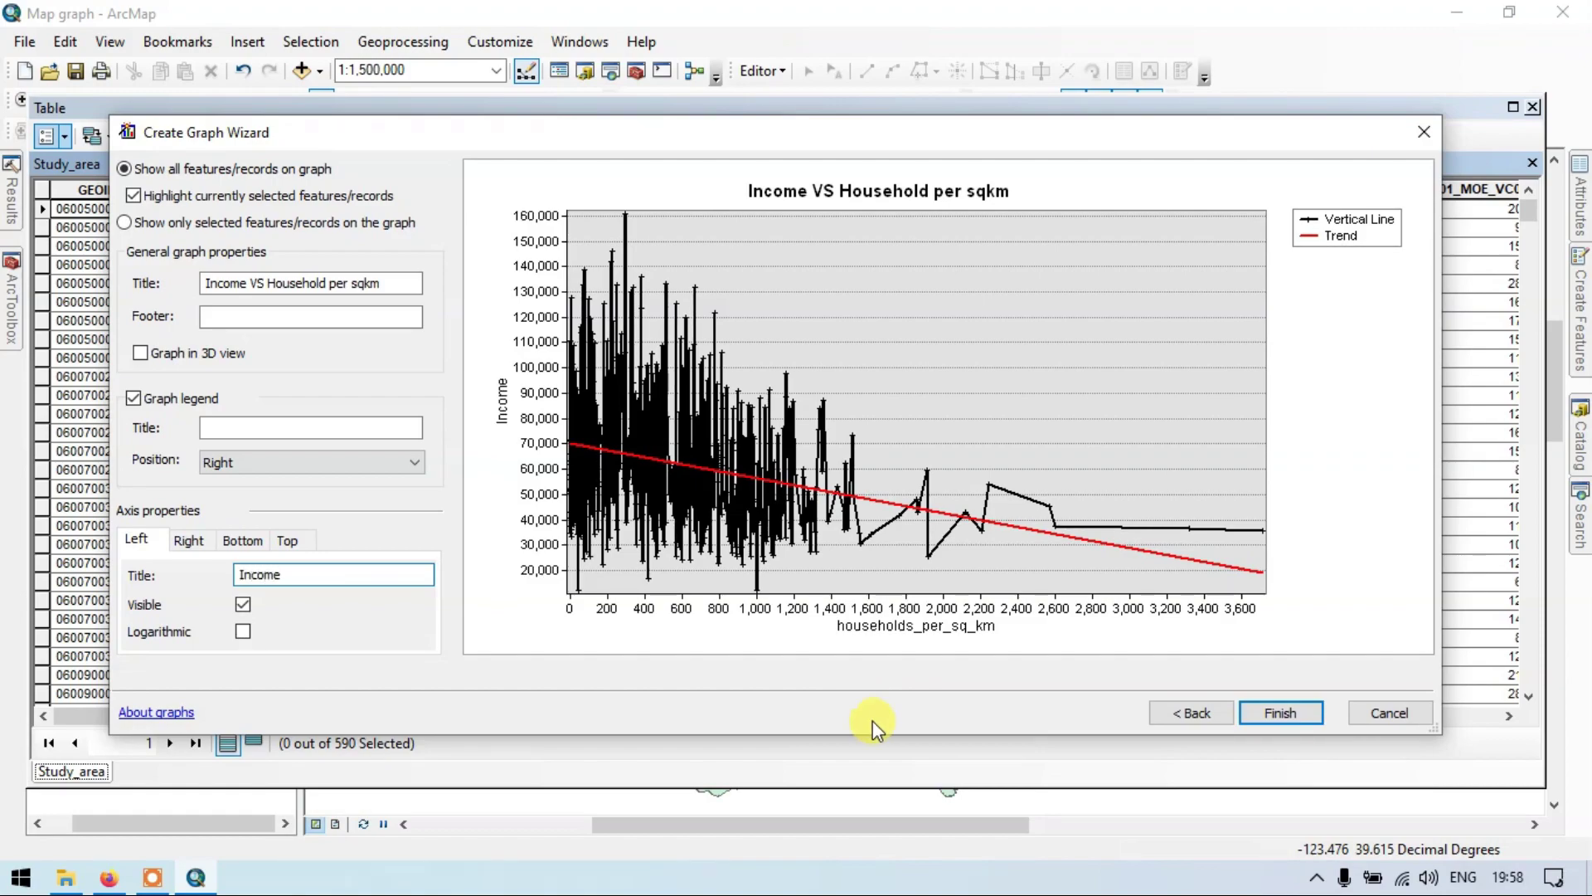
Step: Change the bottom axis title to "Household per sq.km" and finish creating the graph
click(255, 543)
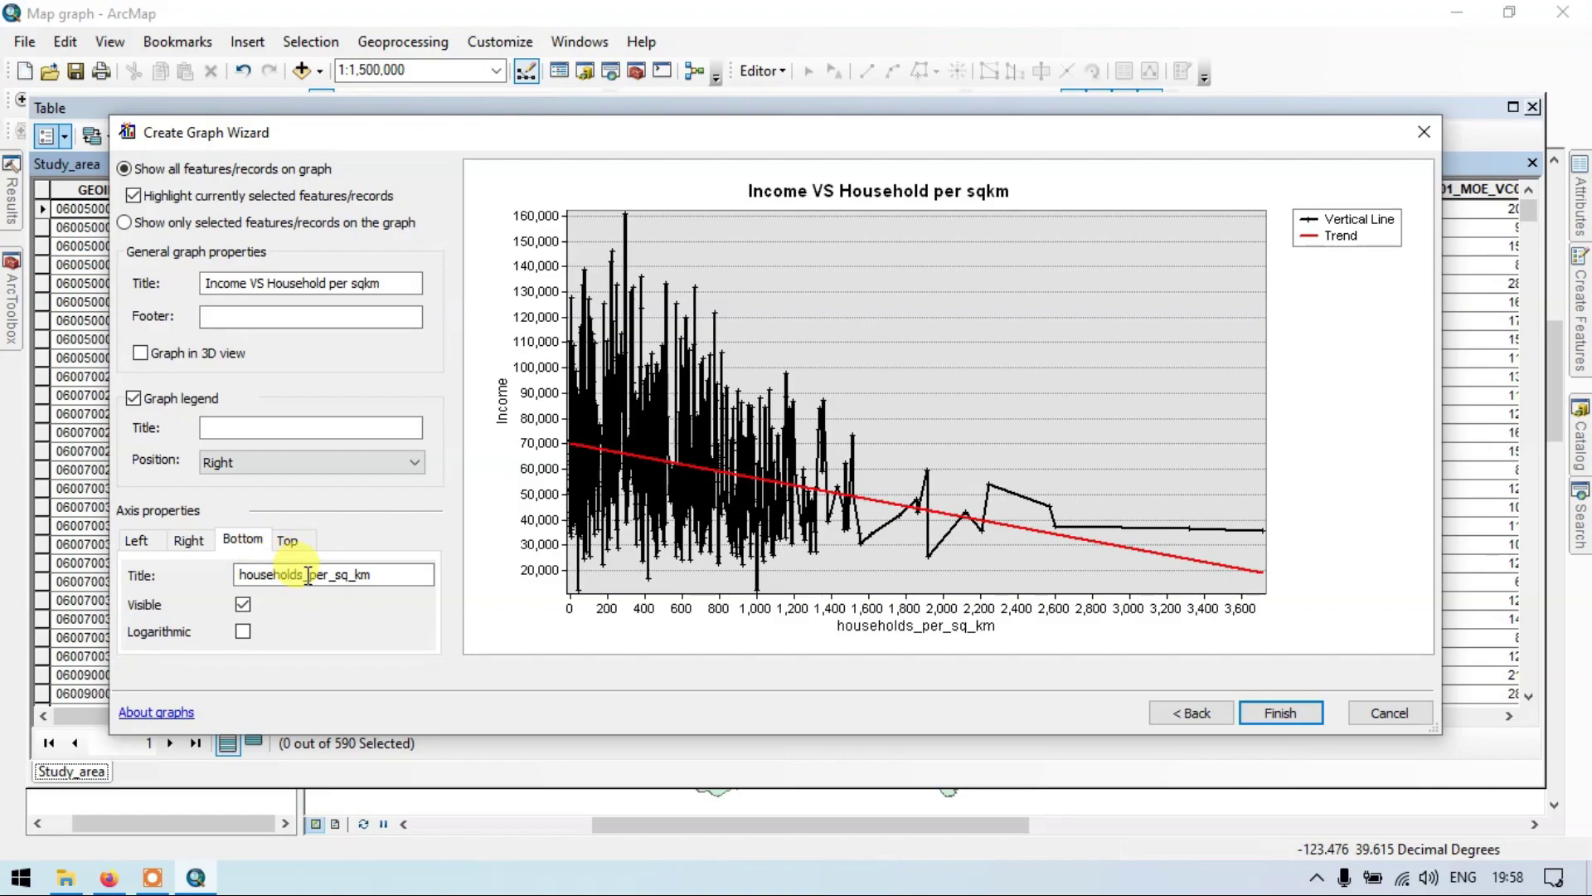
double_click(384, 575)
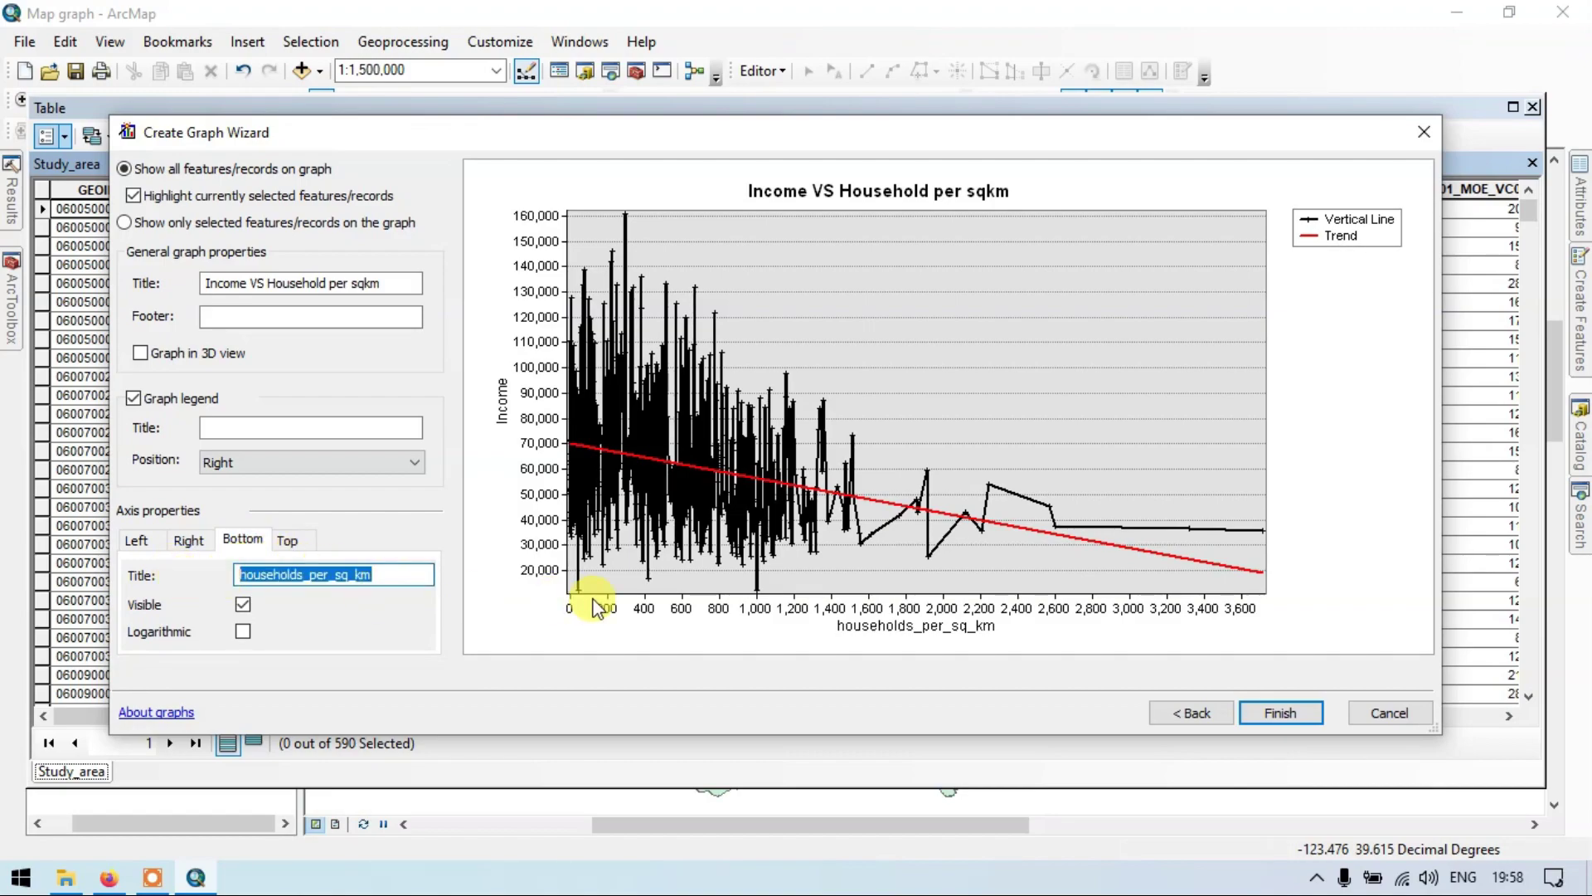
key(BackSpace)
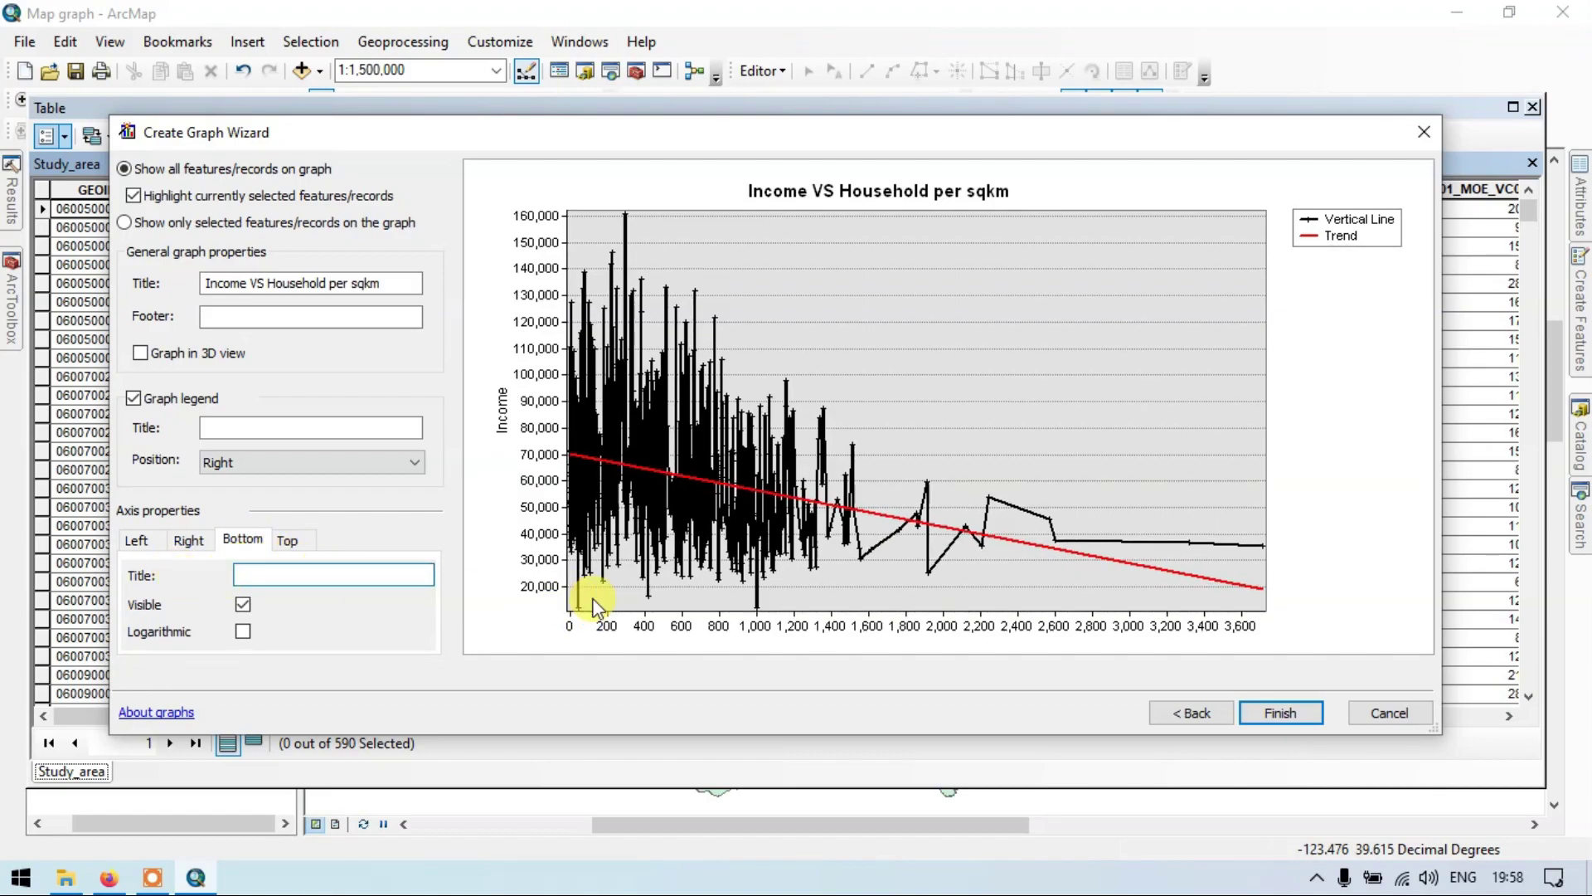
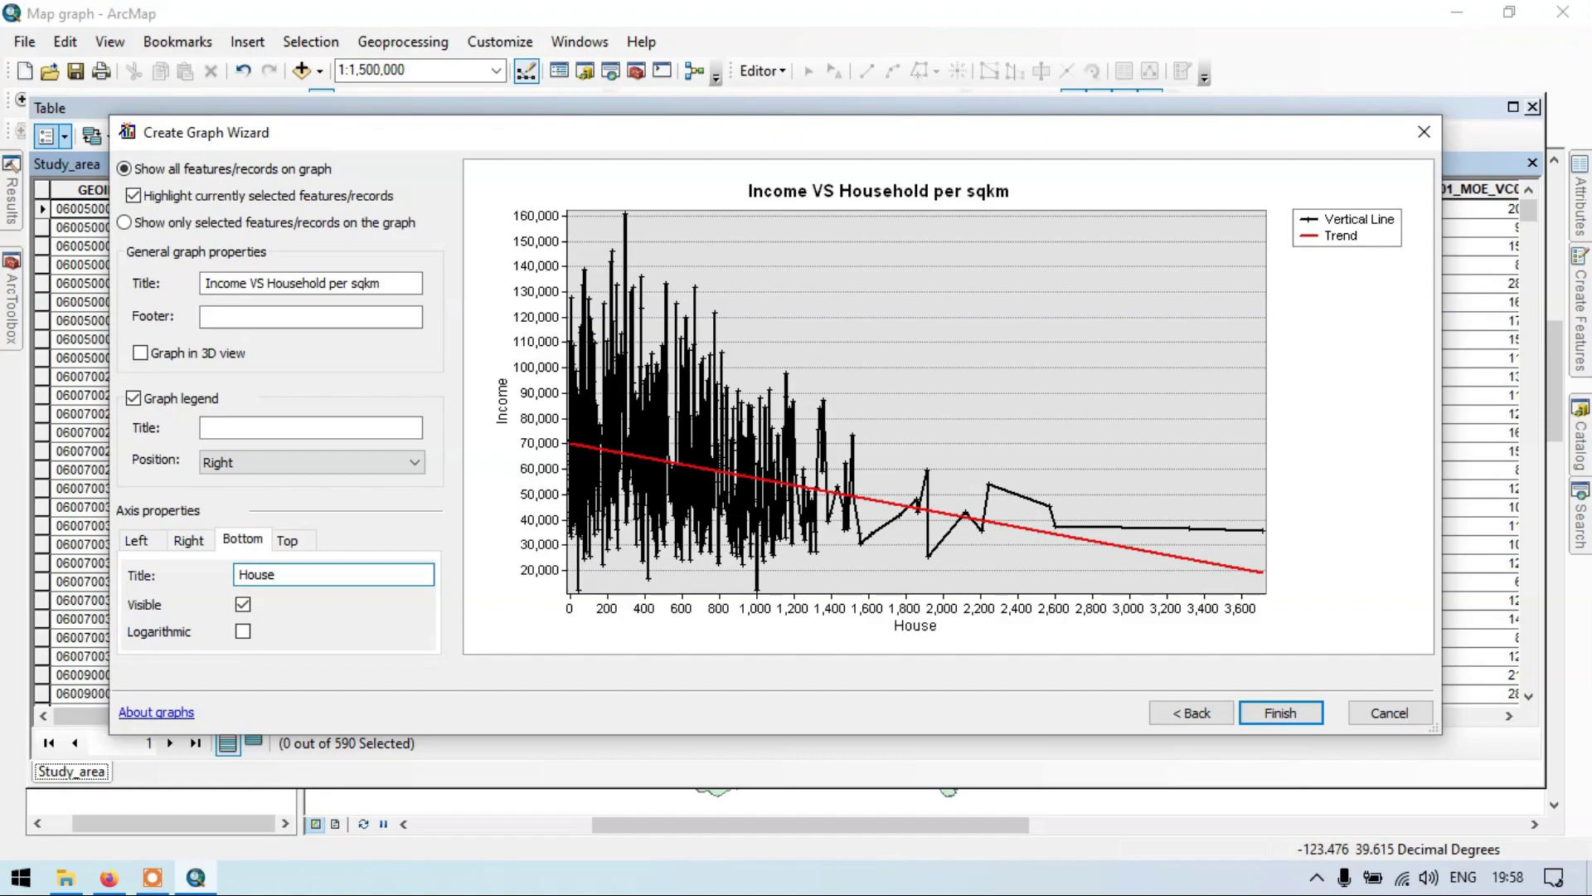
text(hold per sq)
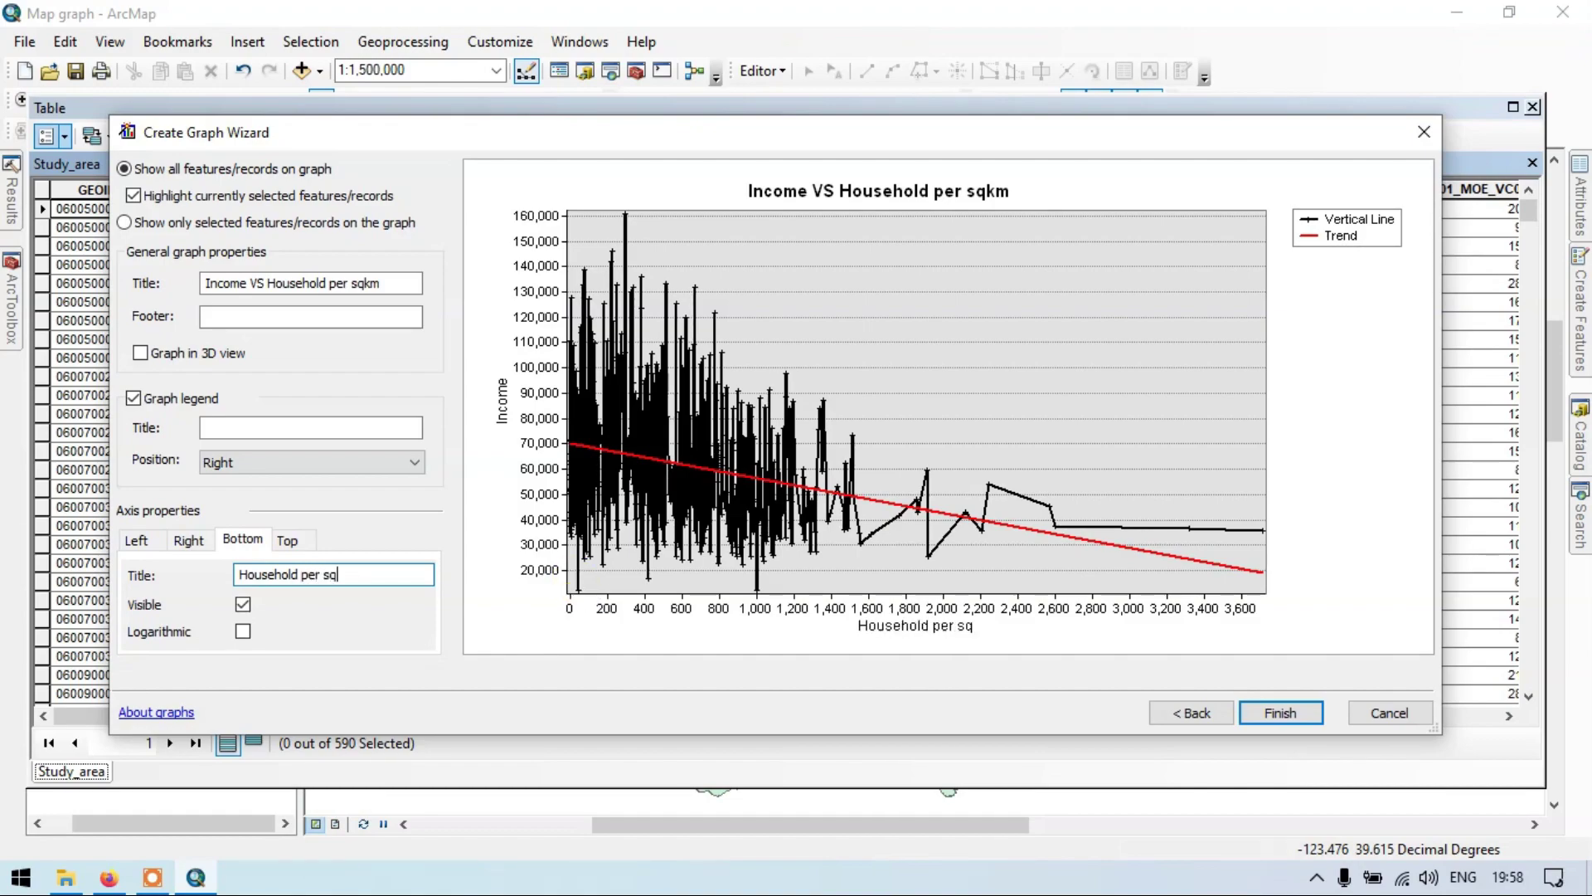
text(.km)
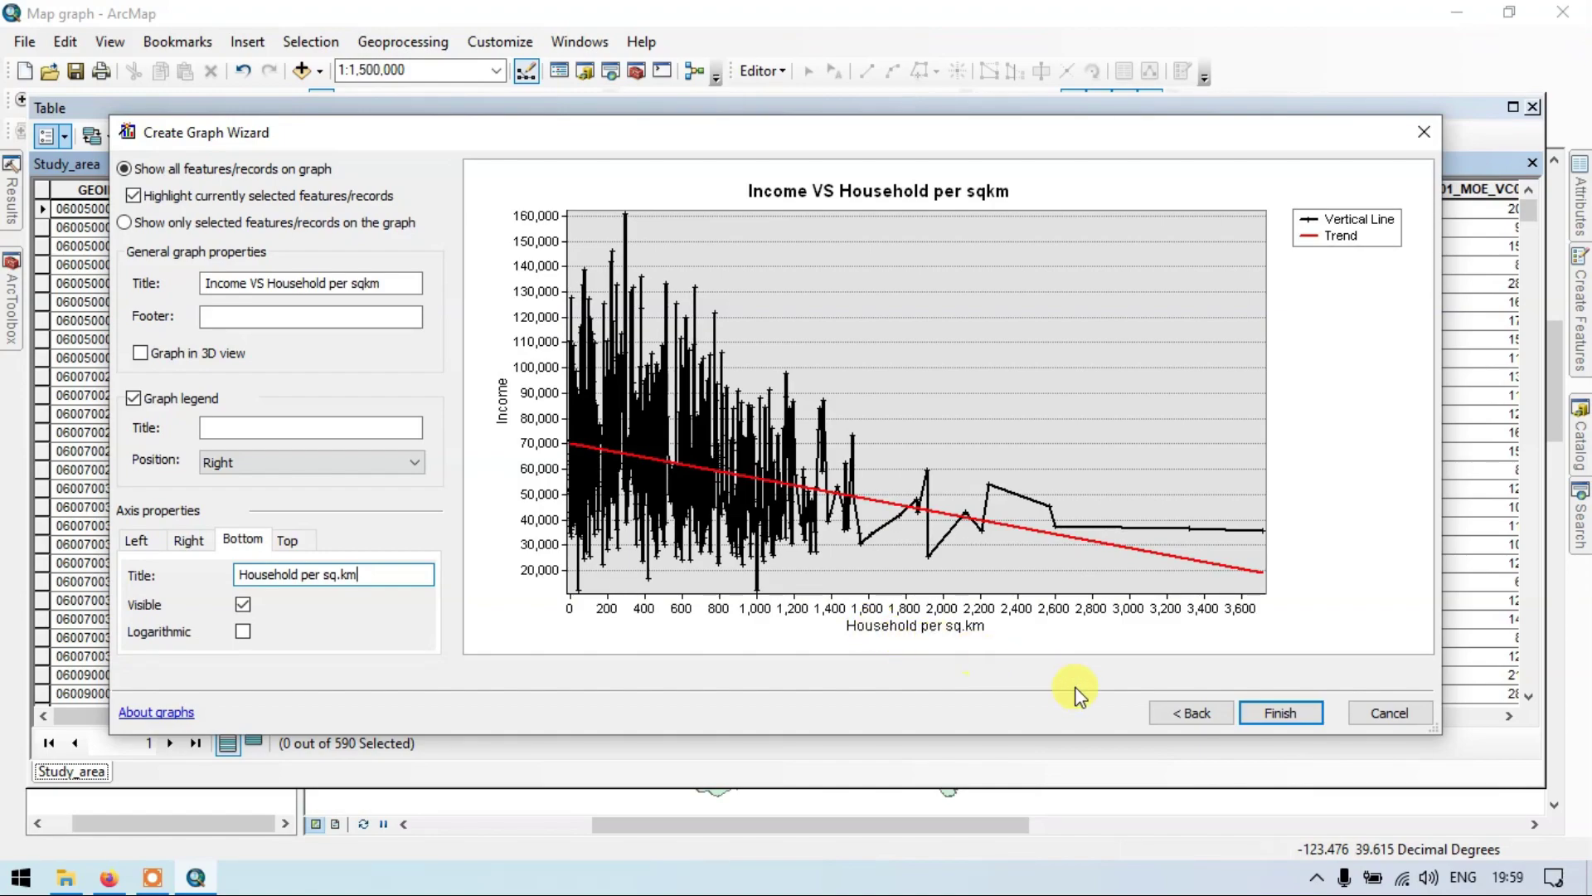
click(1264, 711)
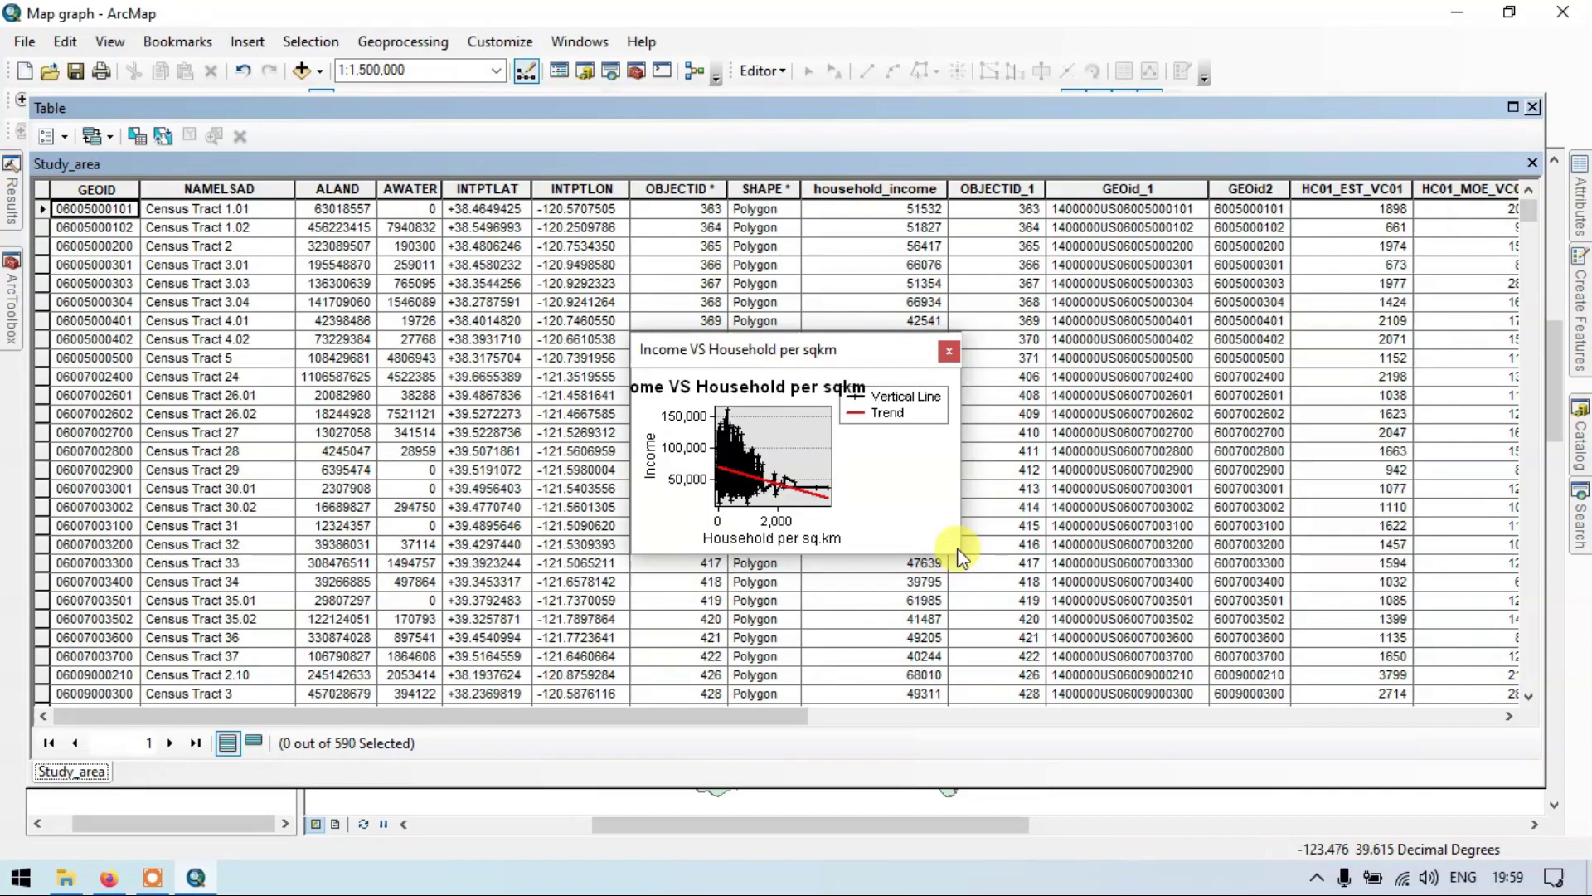
Step: Enlarge and reposition the finished graph's window, and add the graph to the map layout
drag(959, 554, 1466, 730)
drag(1133, 358, 869, 274)
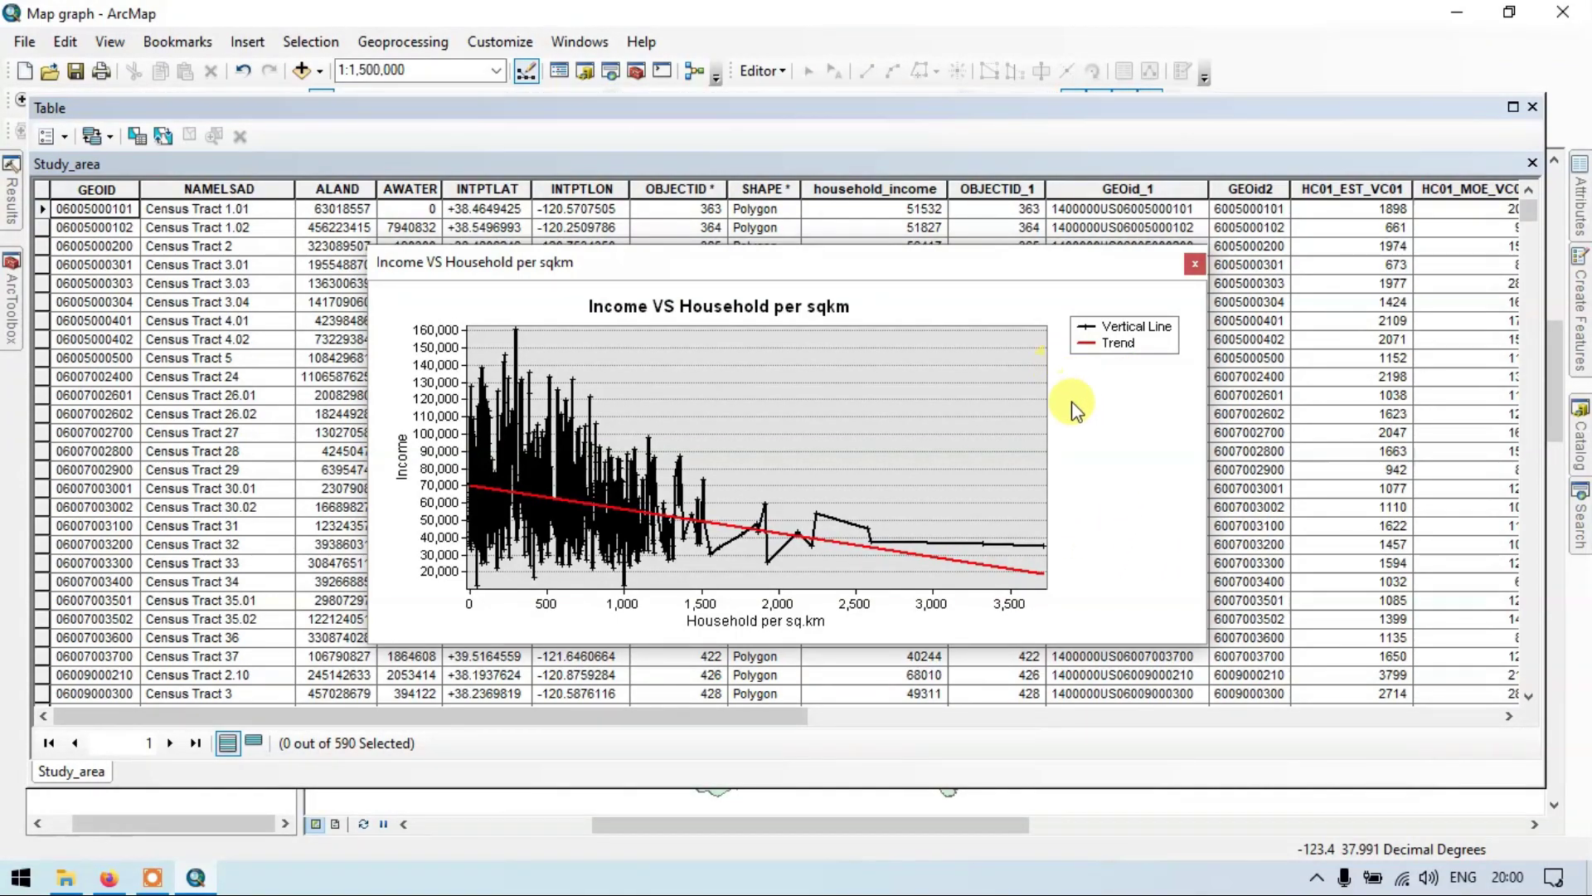
right_click(1002, 380)
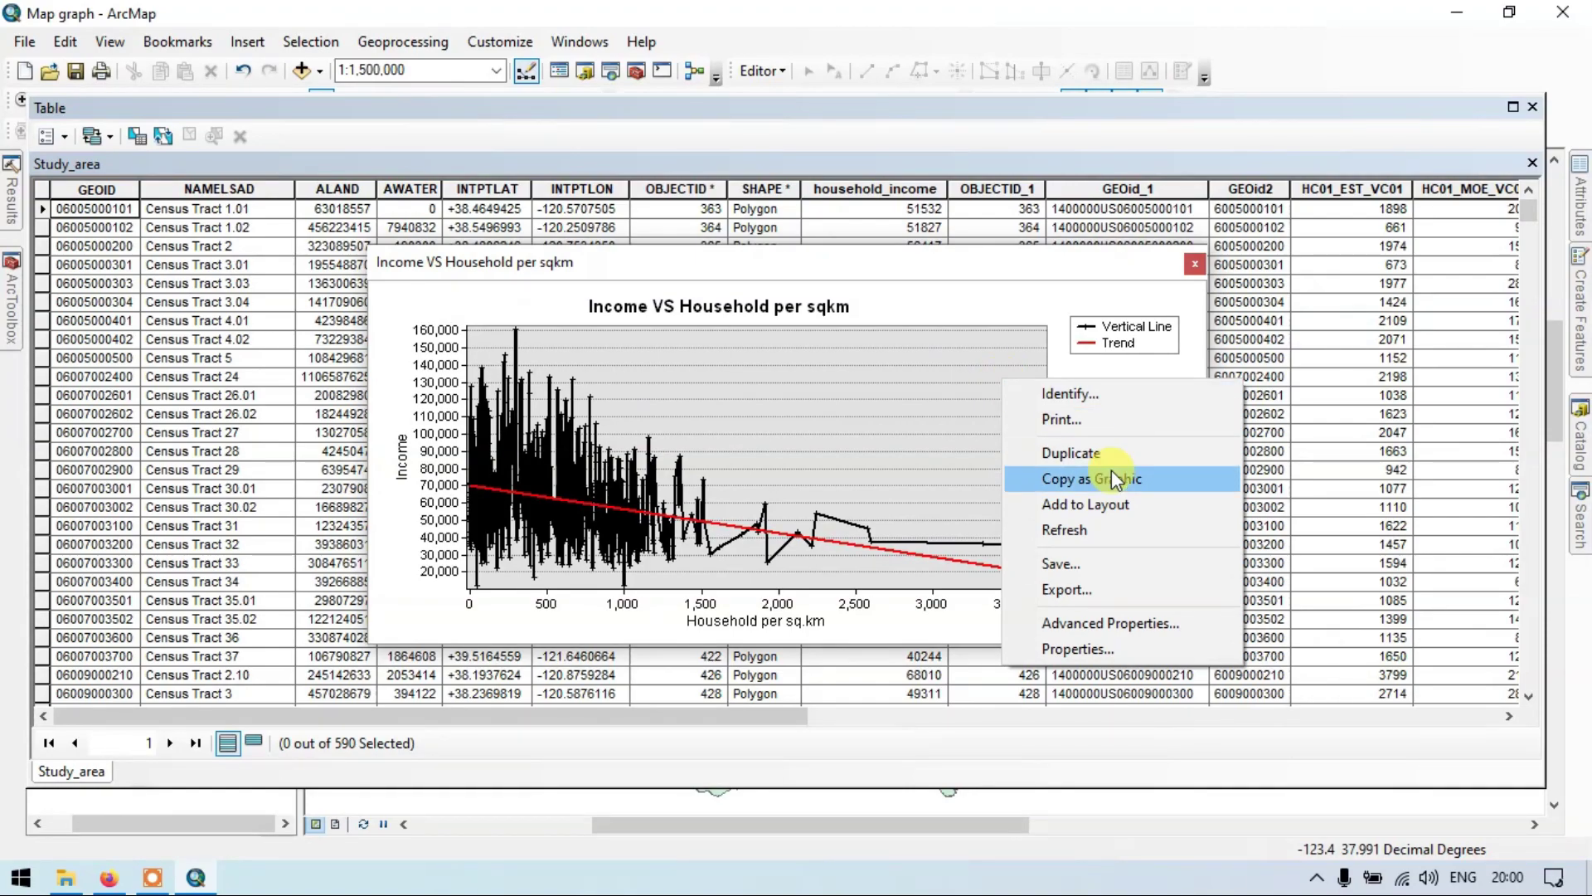
click(1108, 501)
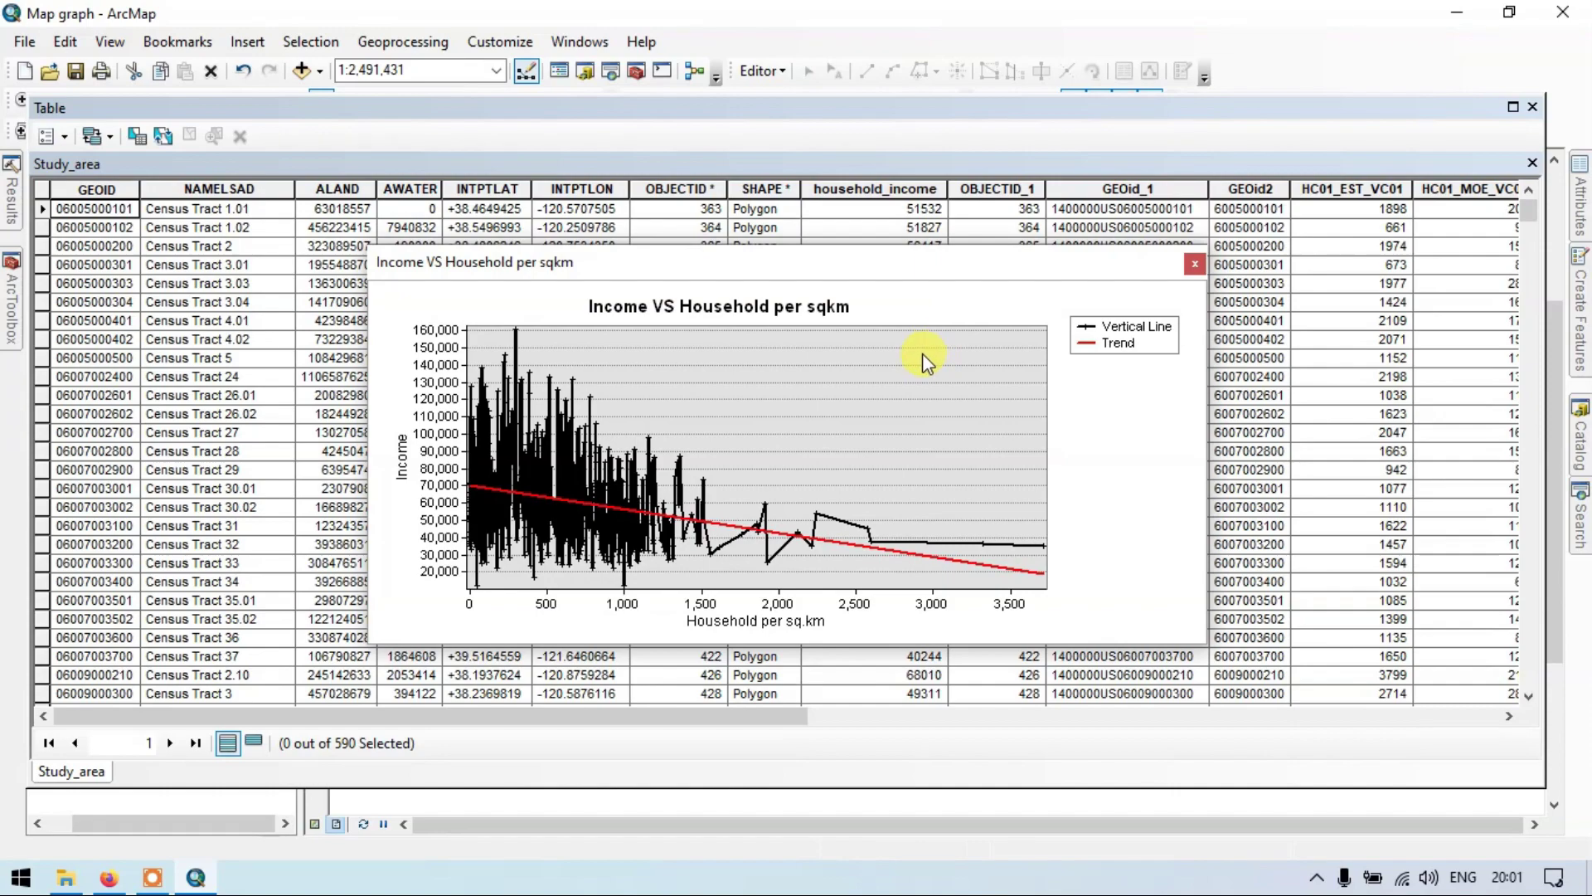
Step: Uncover the layout page by narrowing the attribute table and moving the graph window aside, and place the layout graph below the map
click(1506, 336)
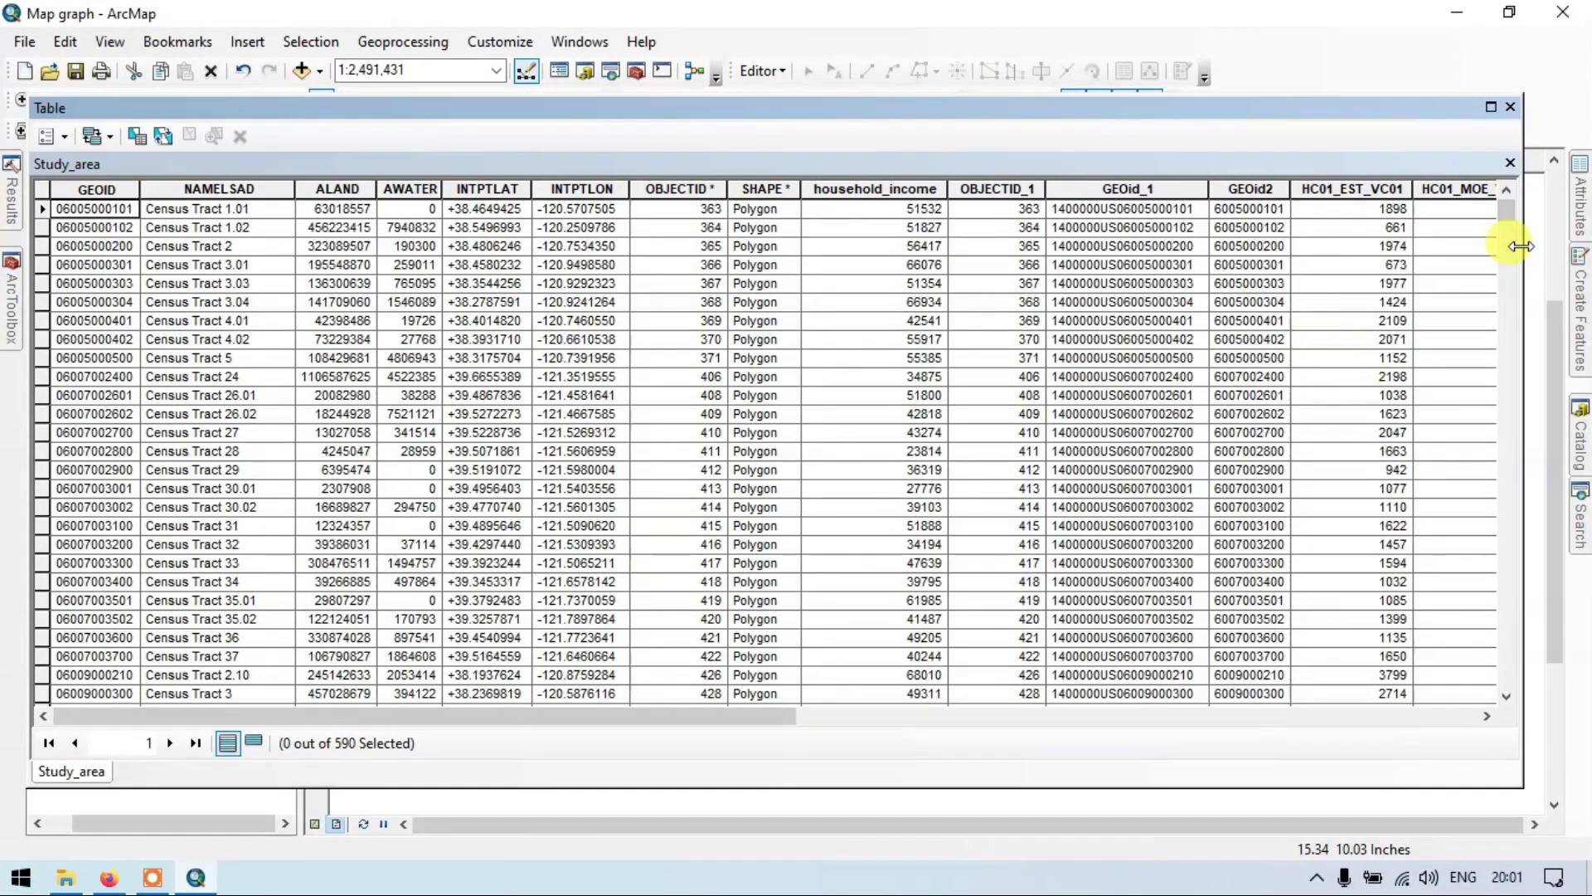
drag(1521, 248, 266, 338)
drag(988, 280, 510, 299)
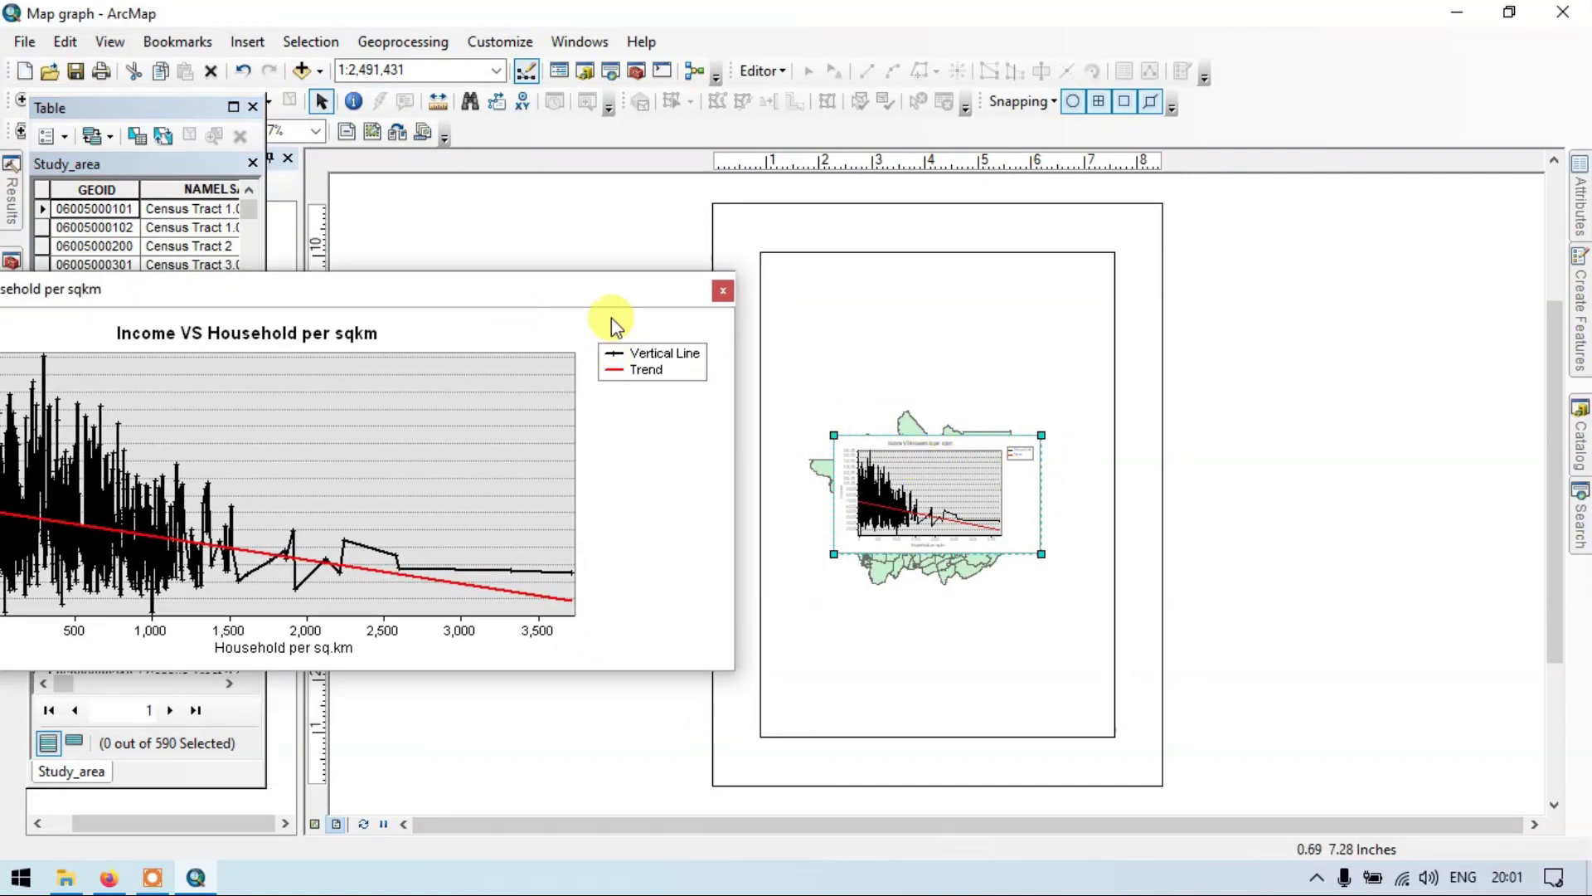
drag(643, 295, 572, 291)
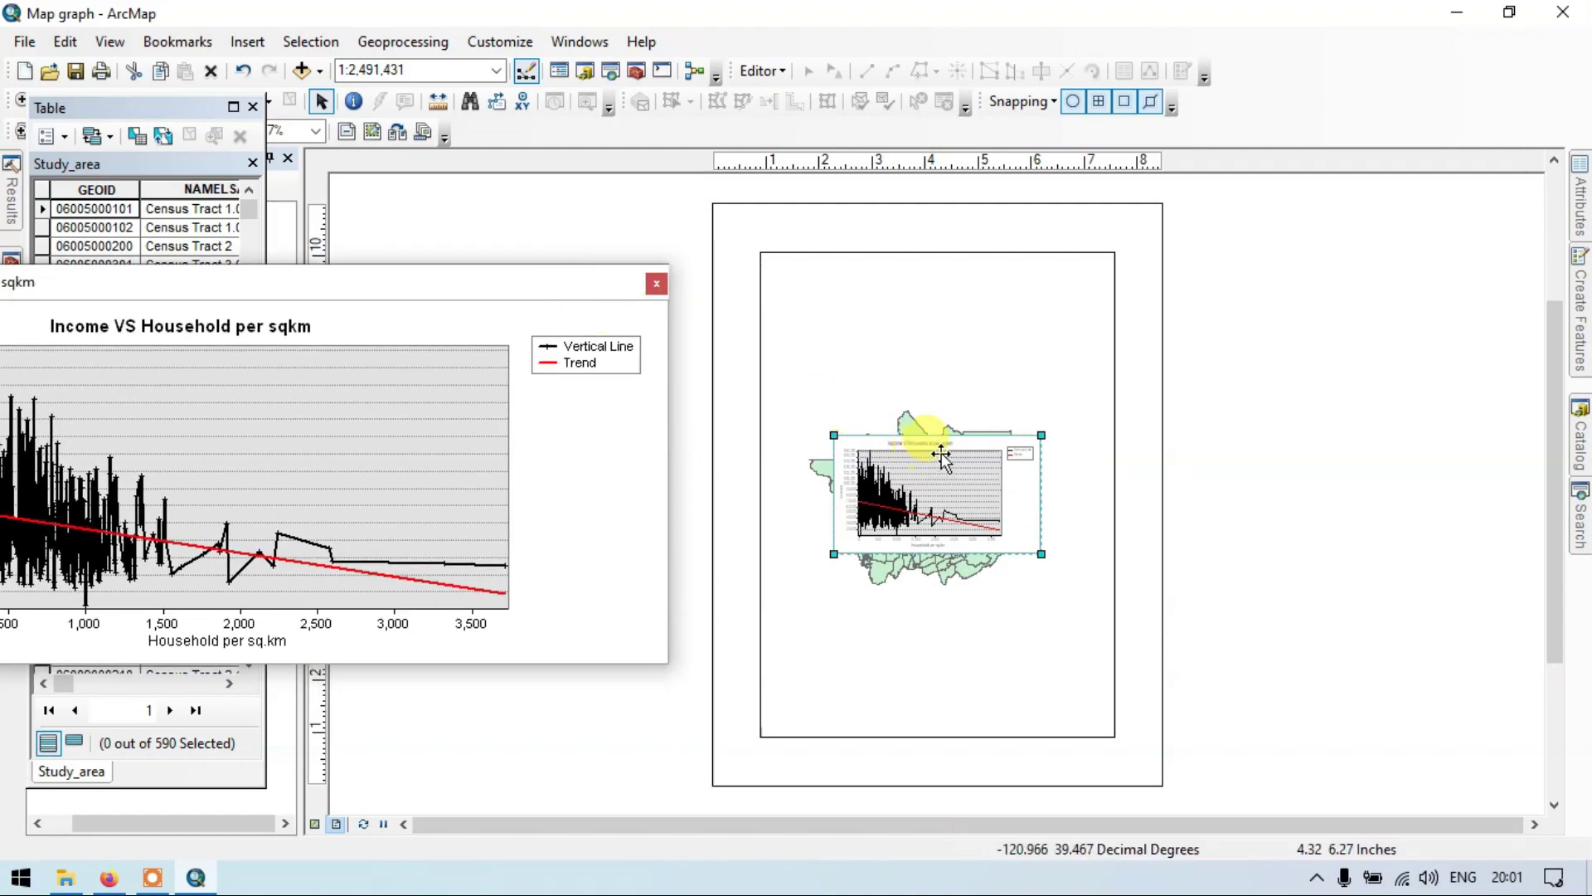
drag(923, 459, 1004, 634)
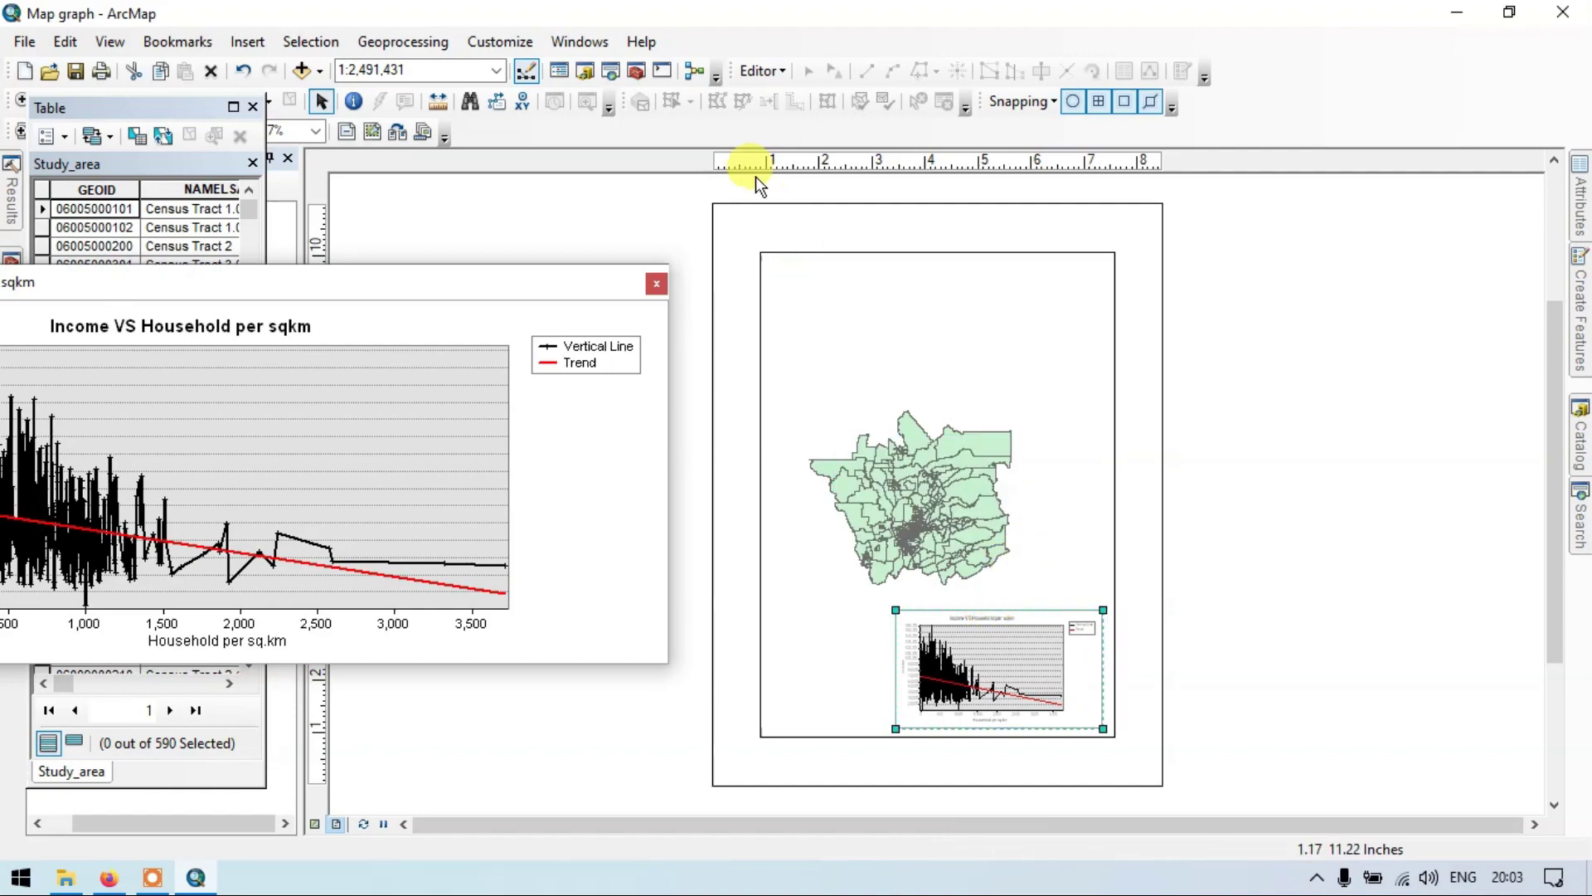
Step: Bring the graph window back over the layout and start exporting the graph as a JPEG picture
drag(420, 282, 968, 293)
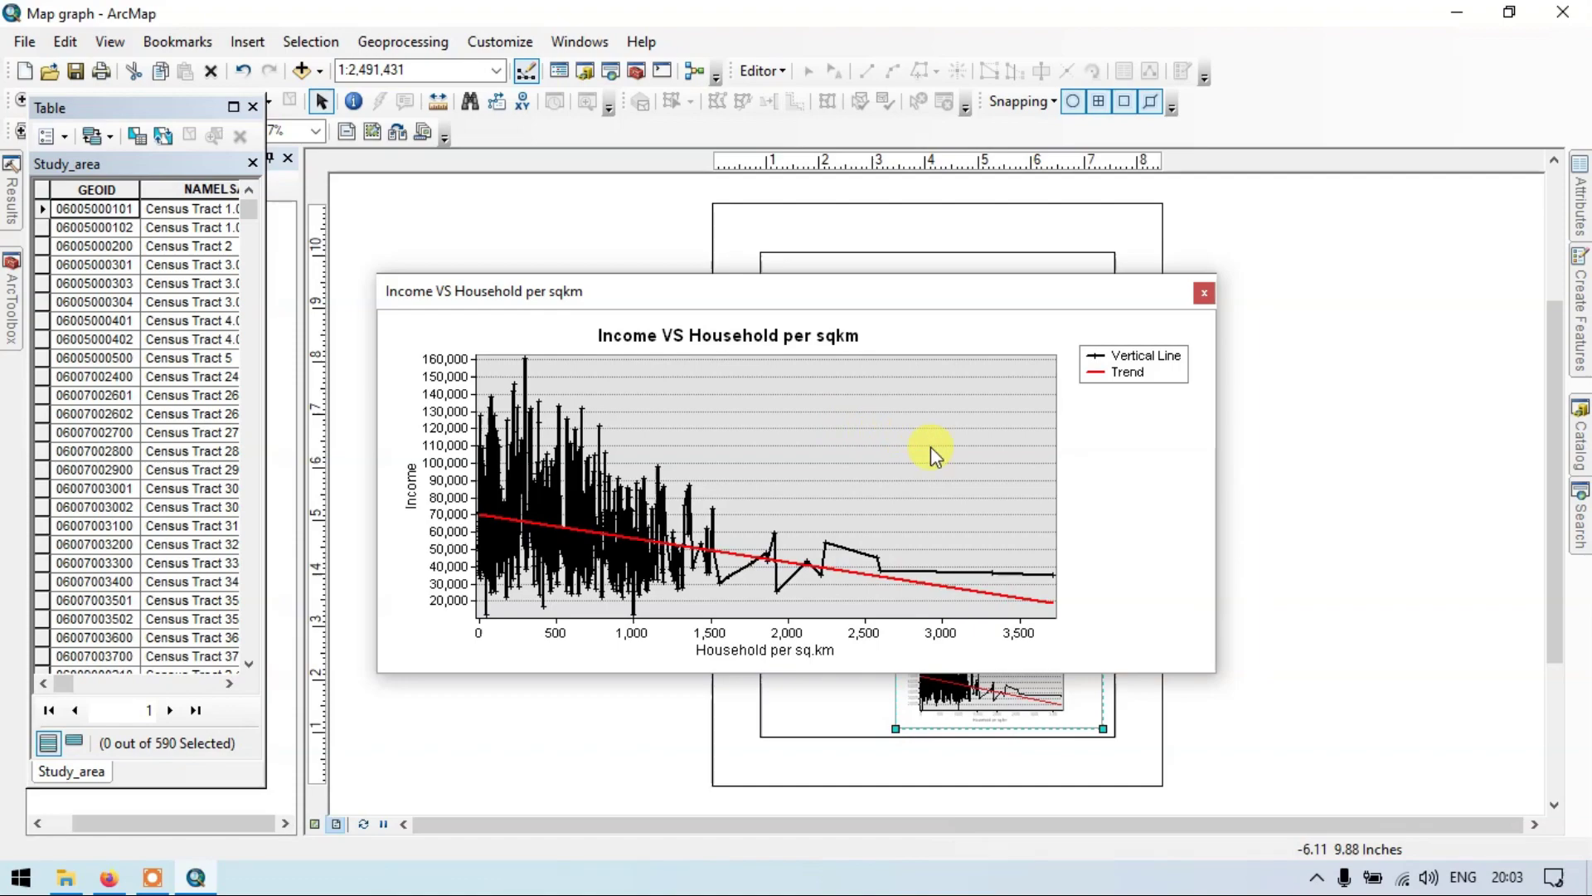
right_click(881, 433)
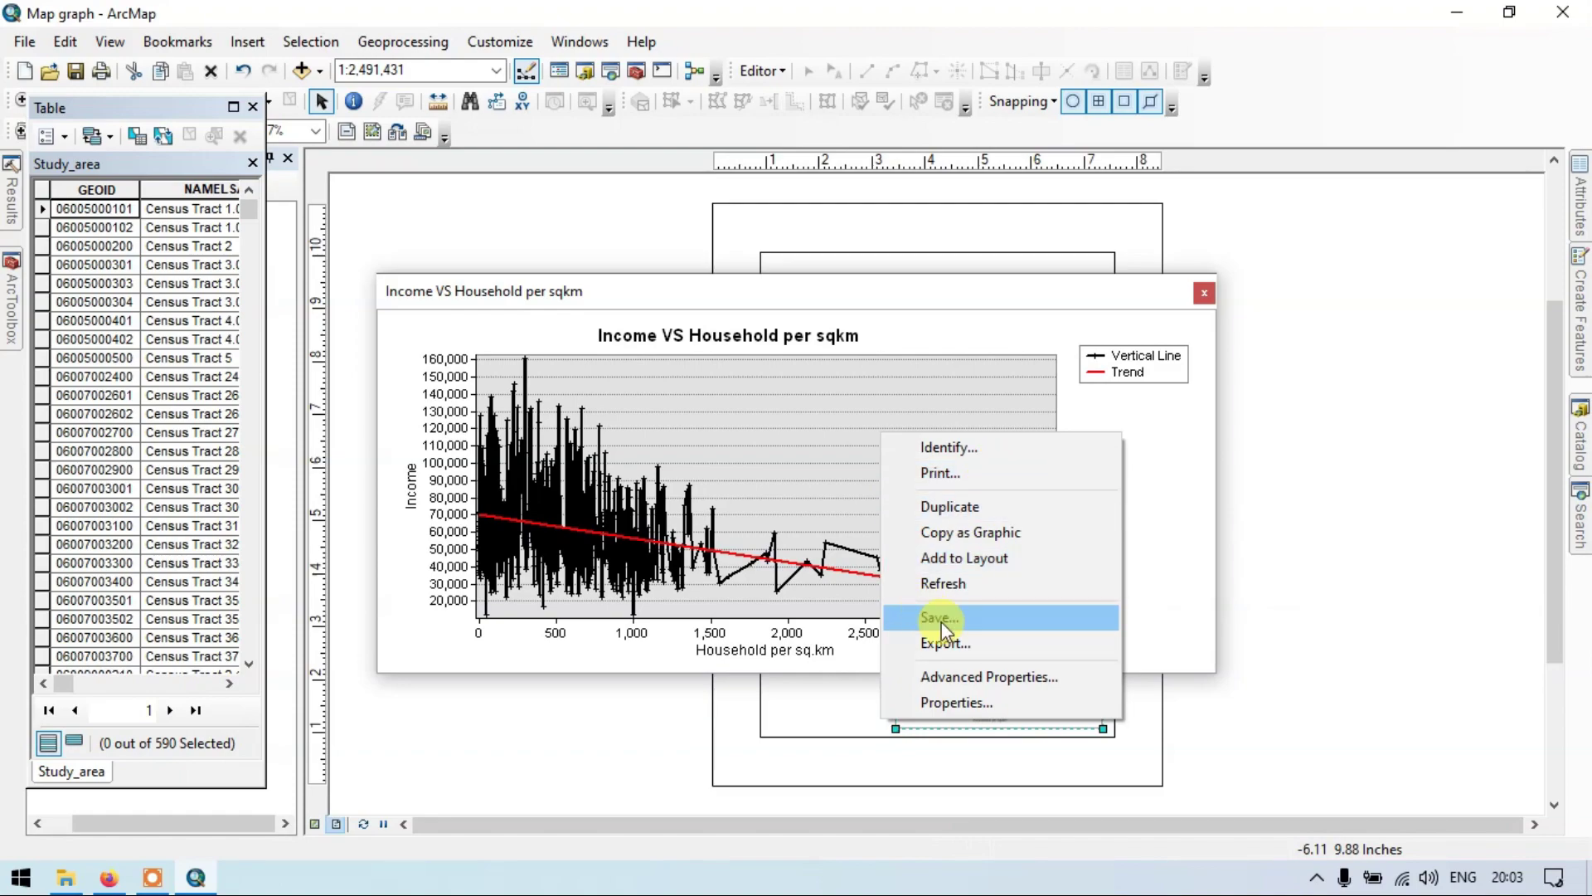
click(959, 644)
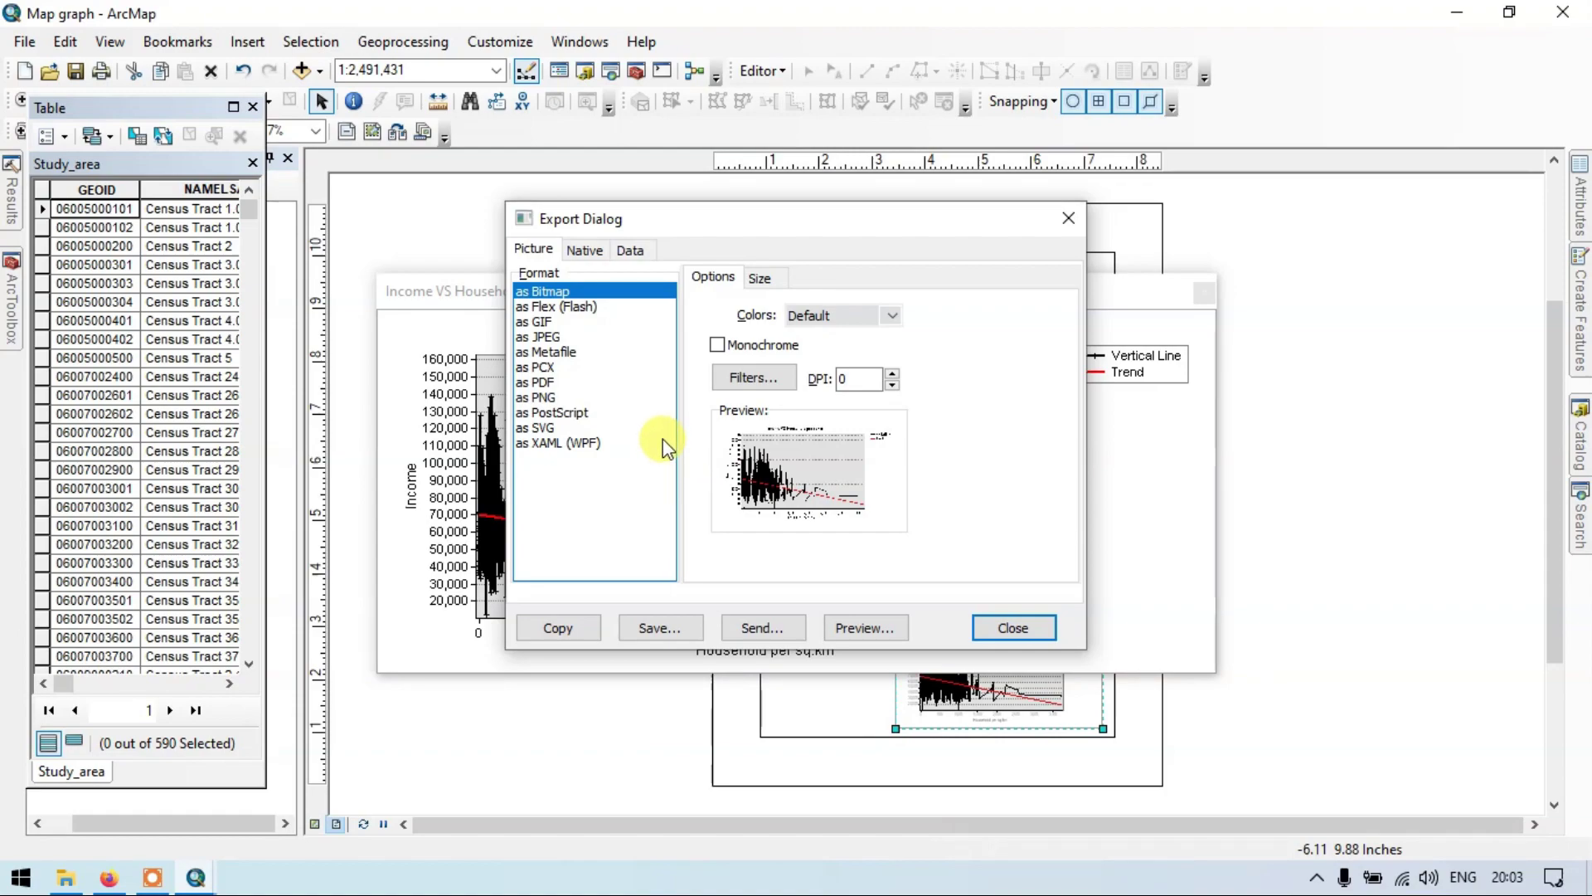
click(542, 381)
click(546, 398)
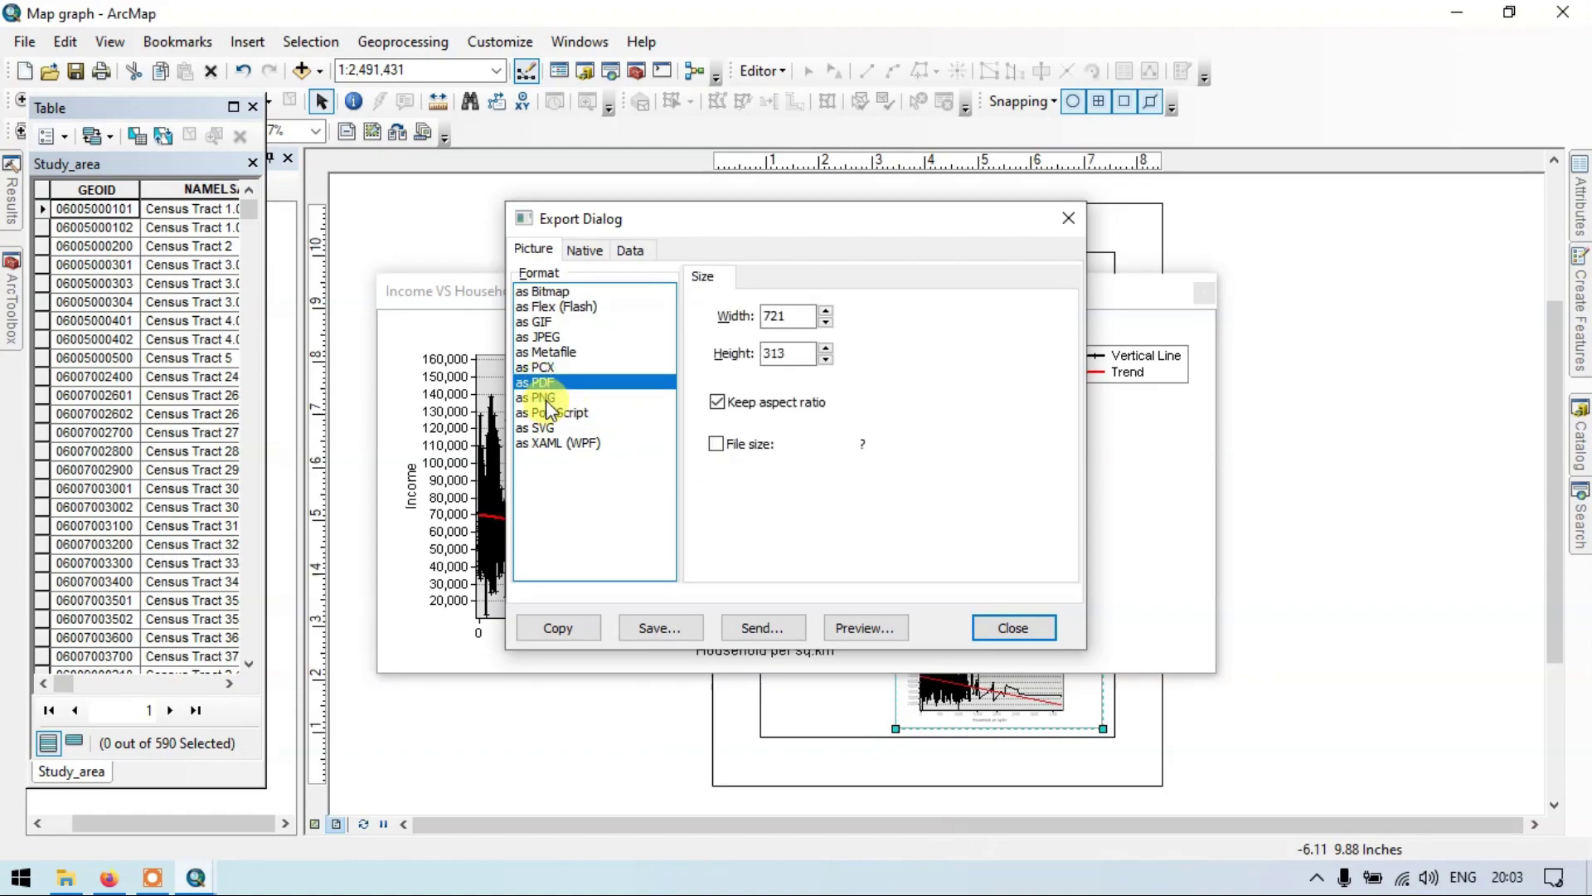
click(553, 338)
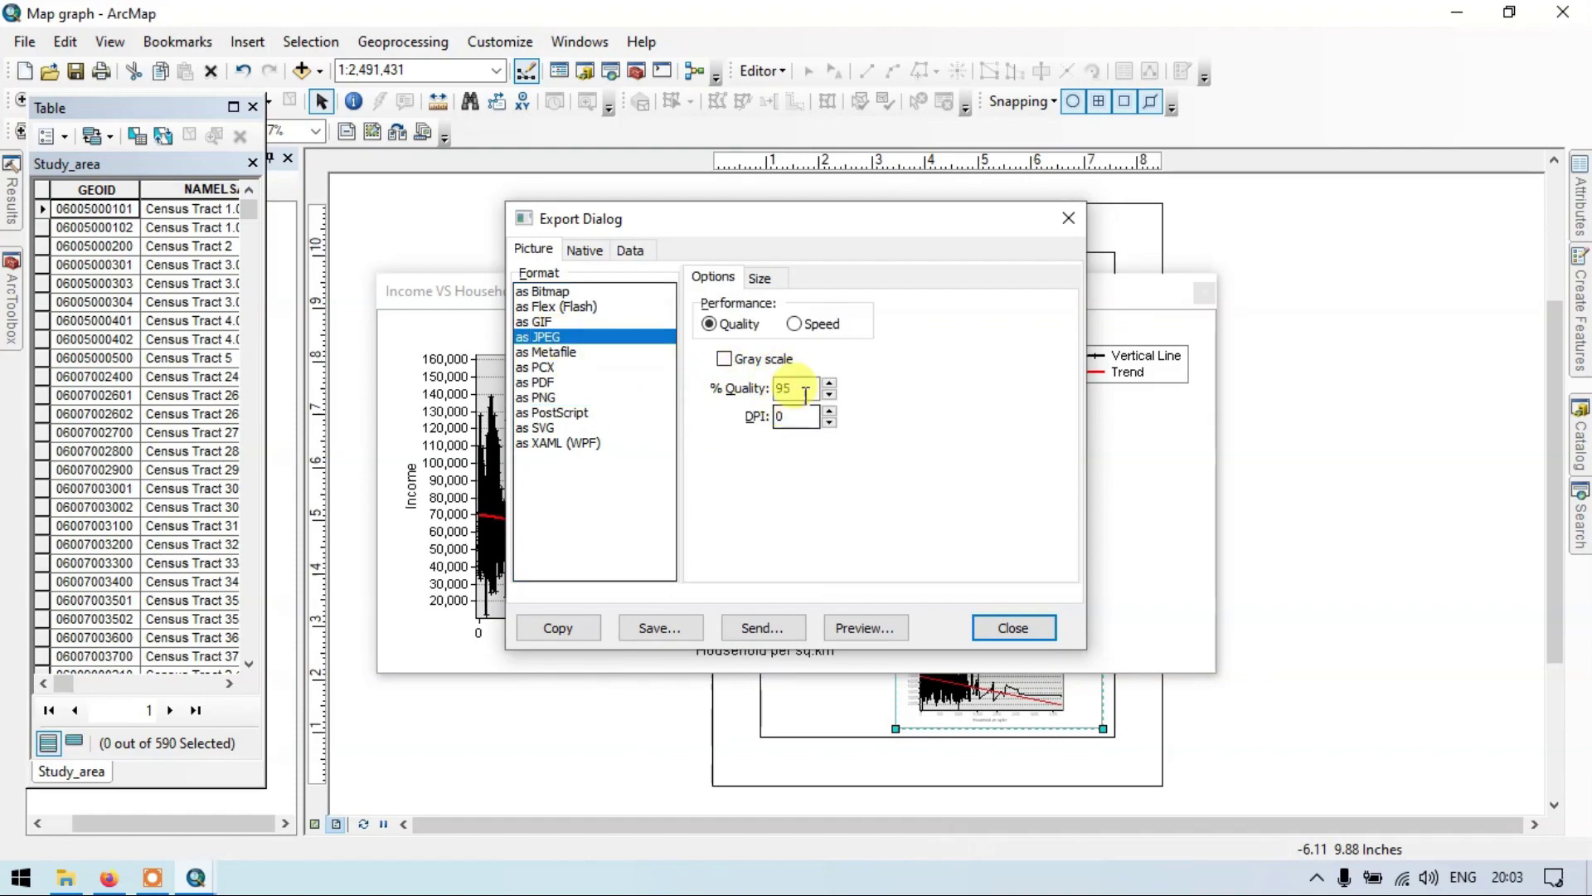
Step: Set the JPEG export quality to 100% and the resolution to 100 DPI
click(830, 382)
click(830, 383)
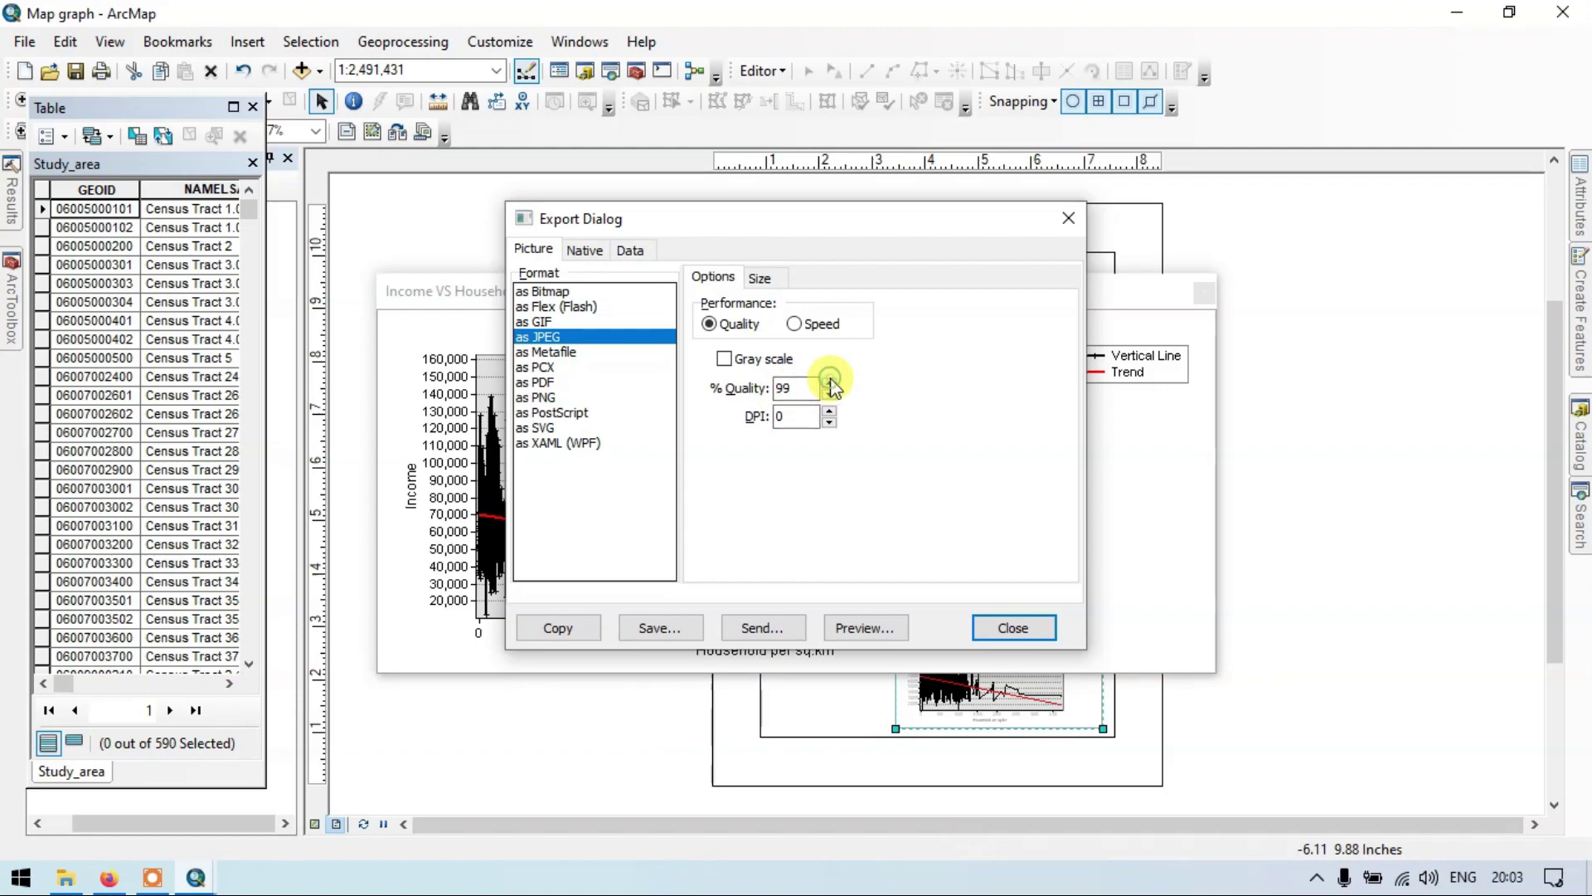
click(829, 383)
click(799, 417)
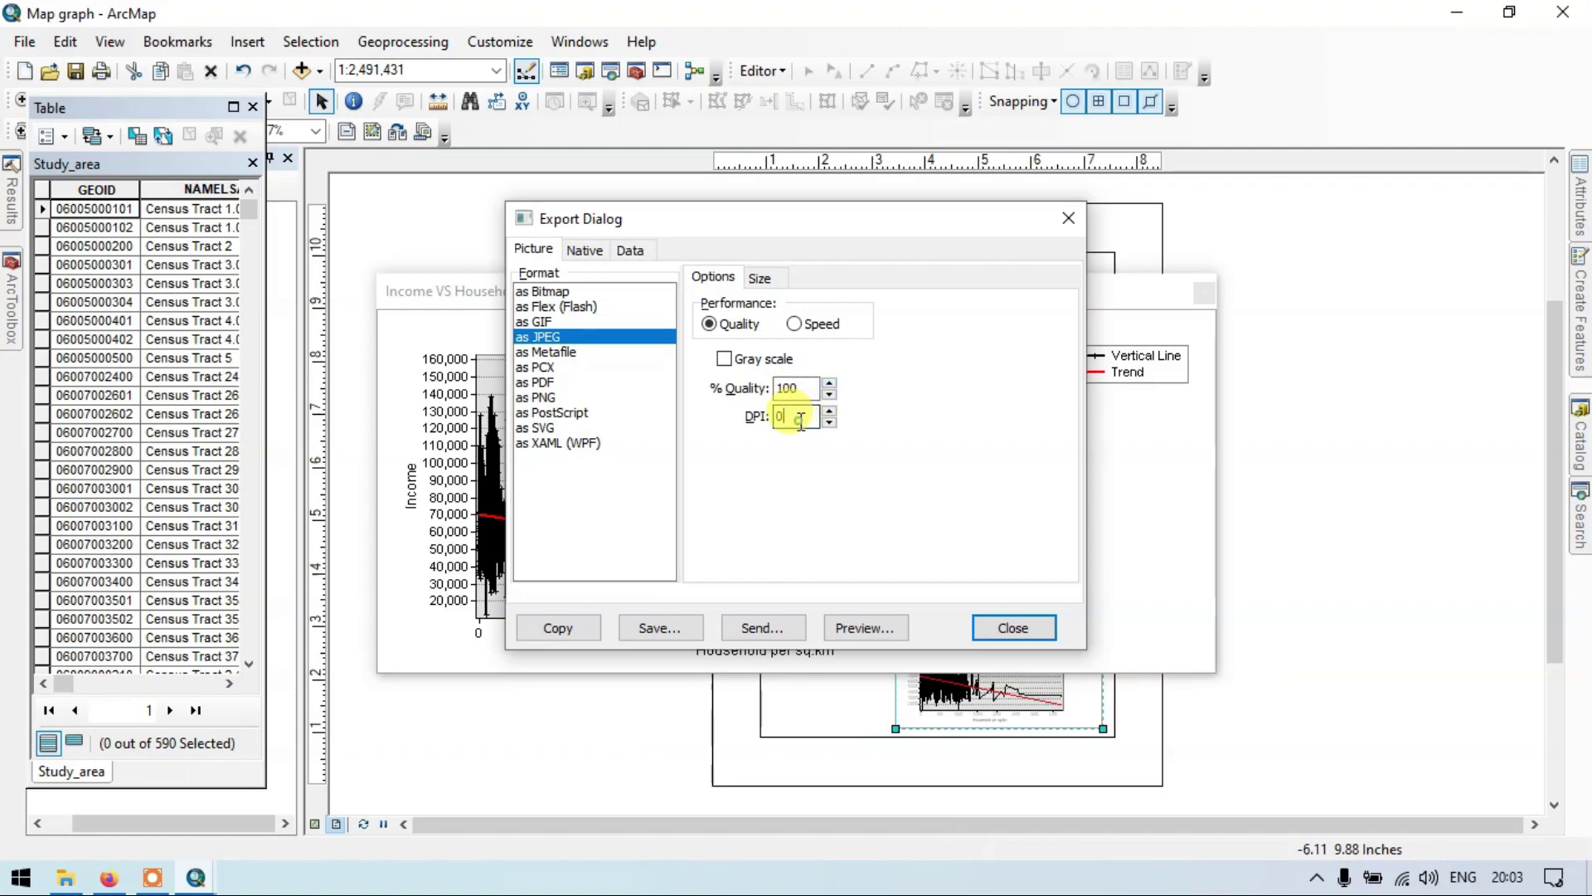
key(BackSpace)
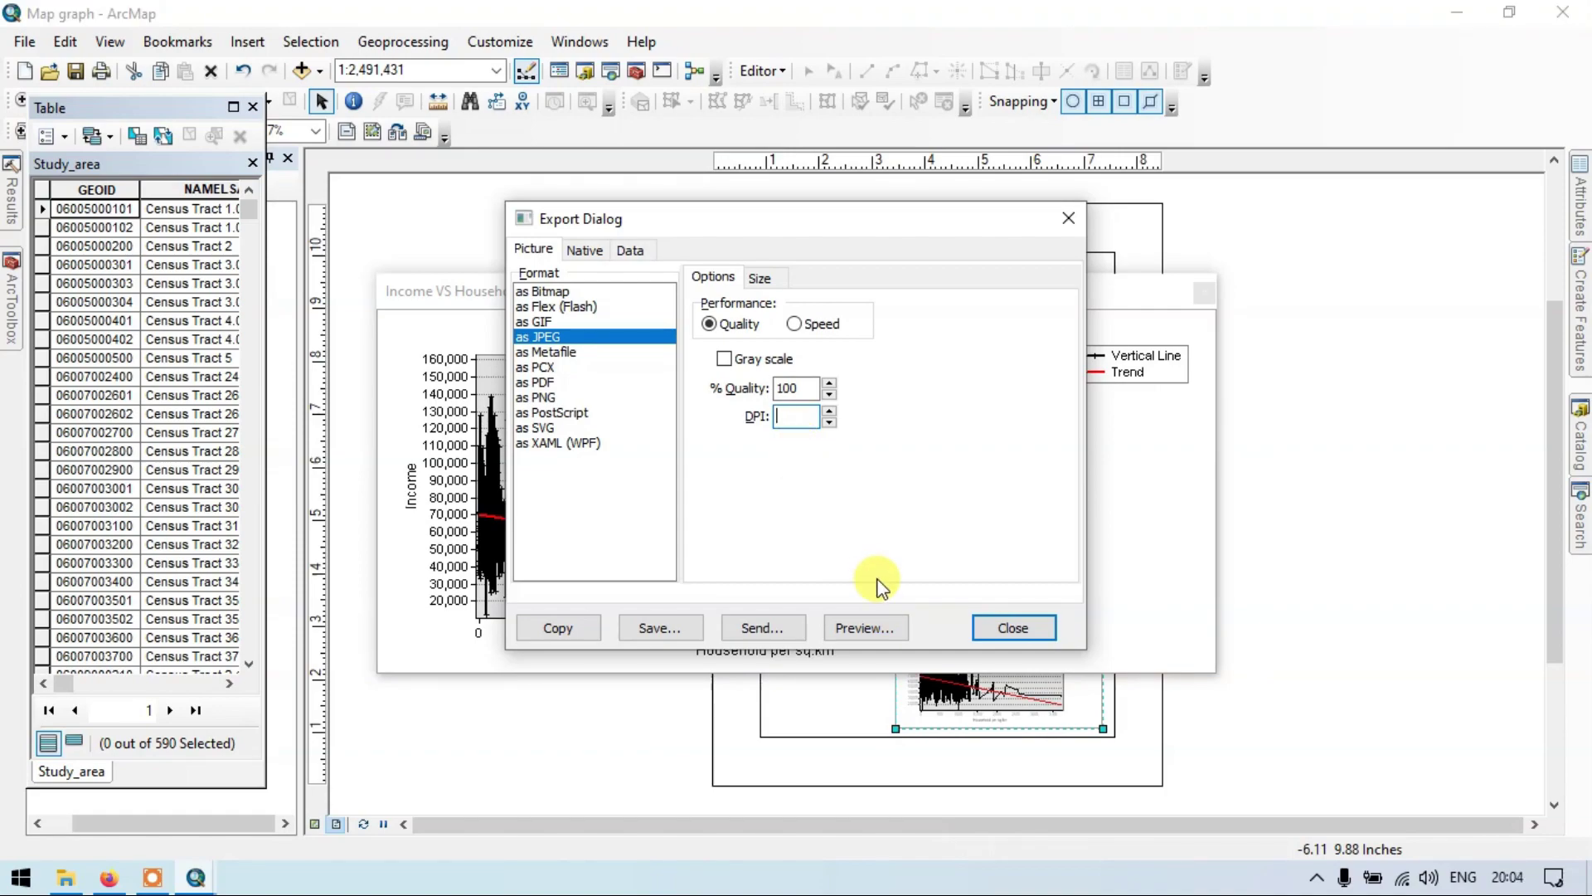
text(100)
click(829, 410)
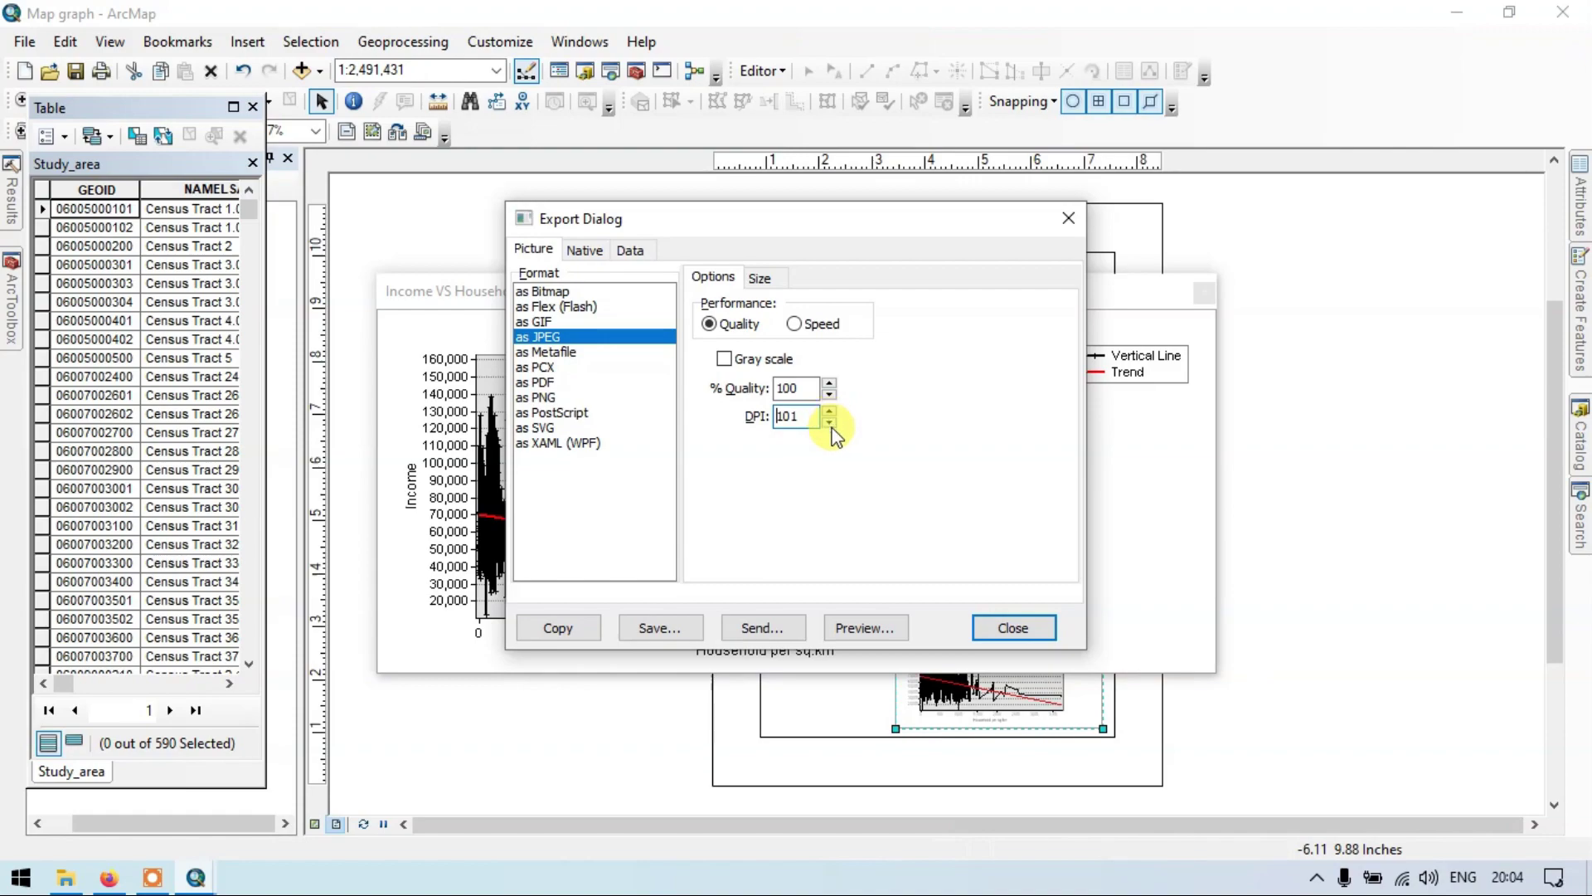
click(829, 422)
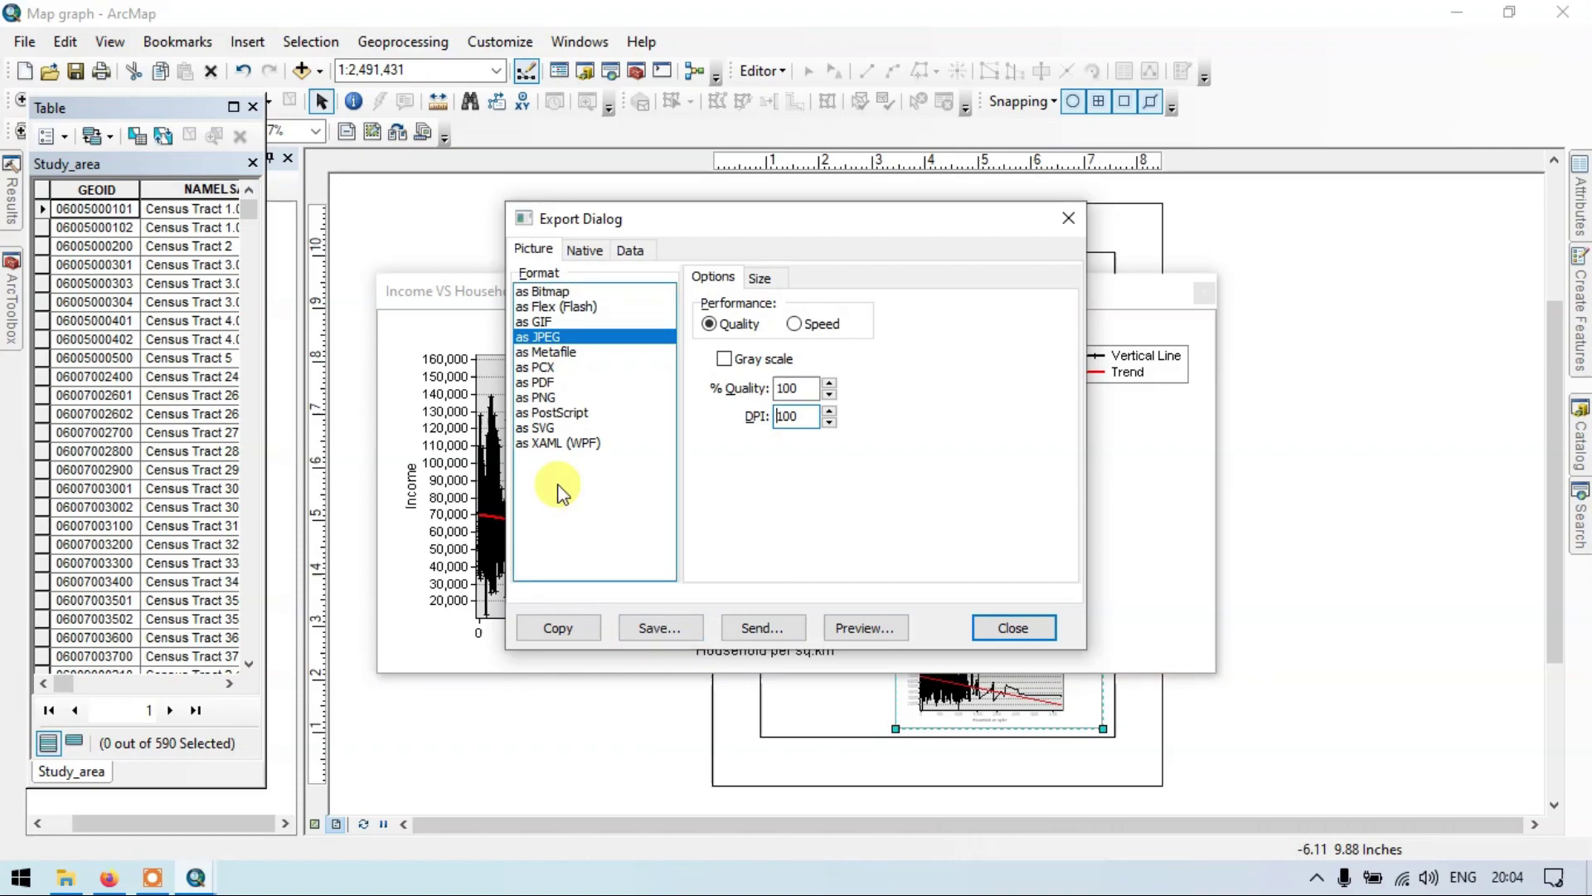
Step: Look at the PDF export settings, and return to JPEG to check its picture size settings
click(545, 382)
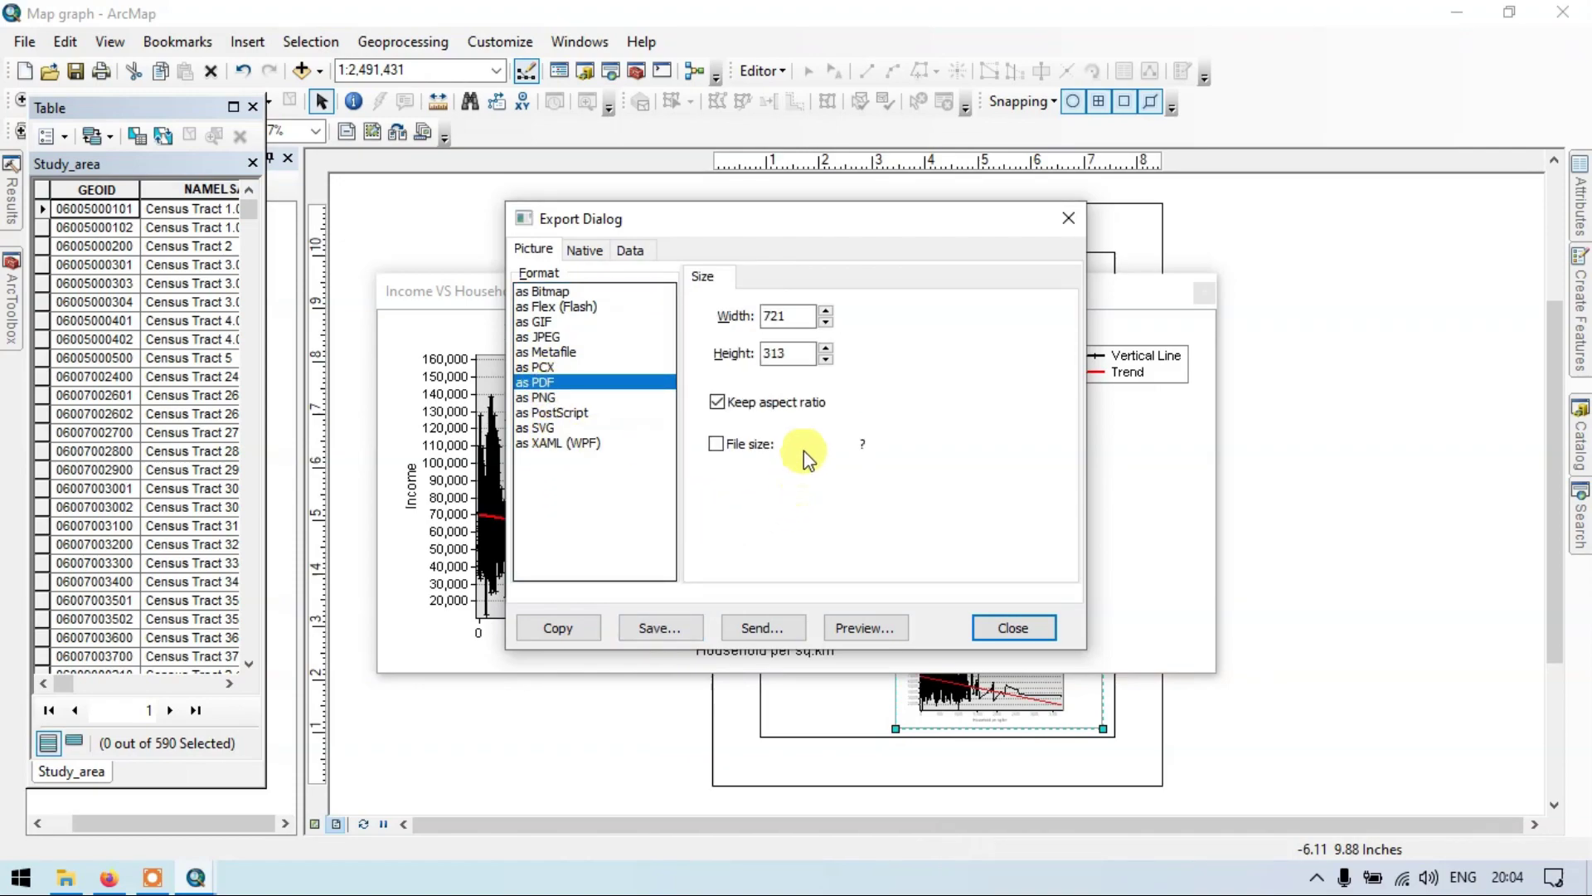
click(537, 337)
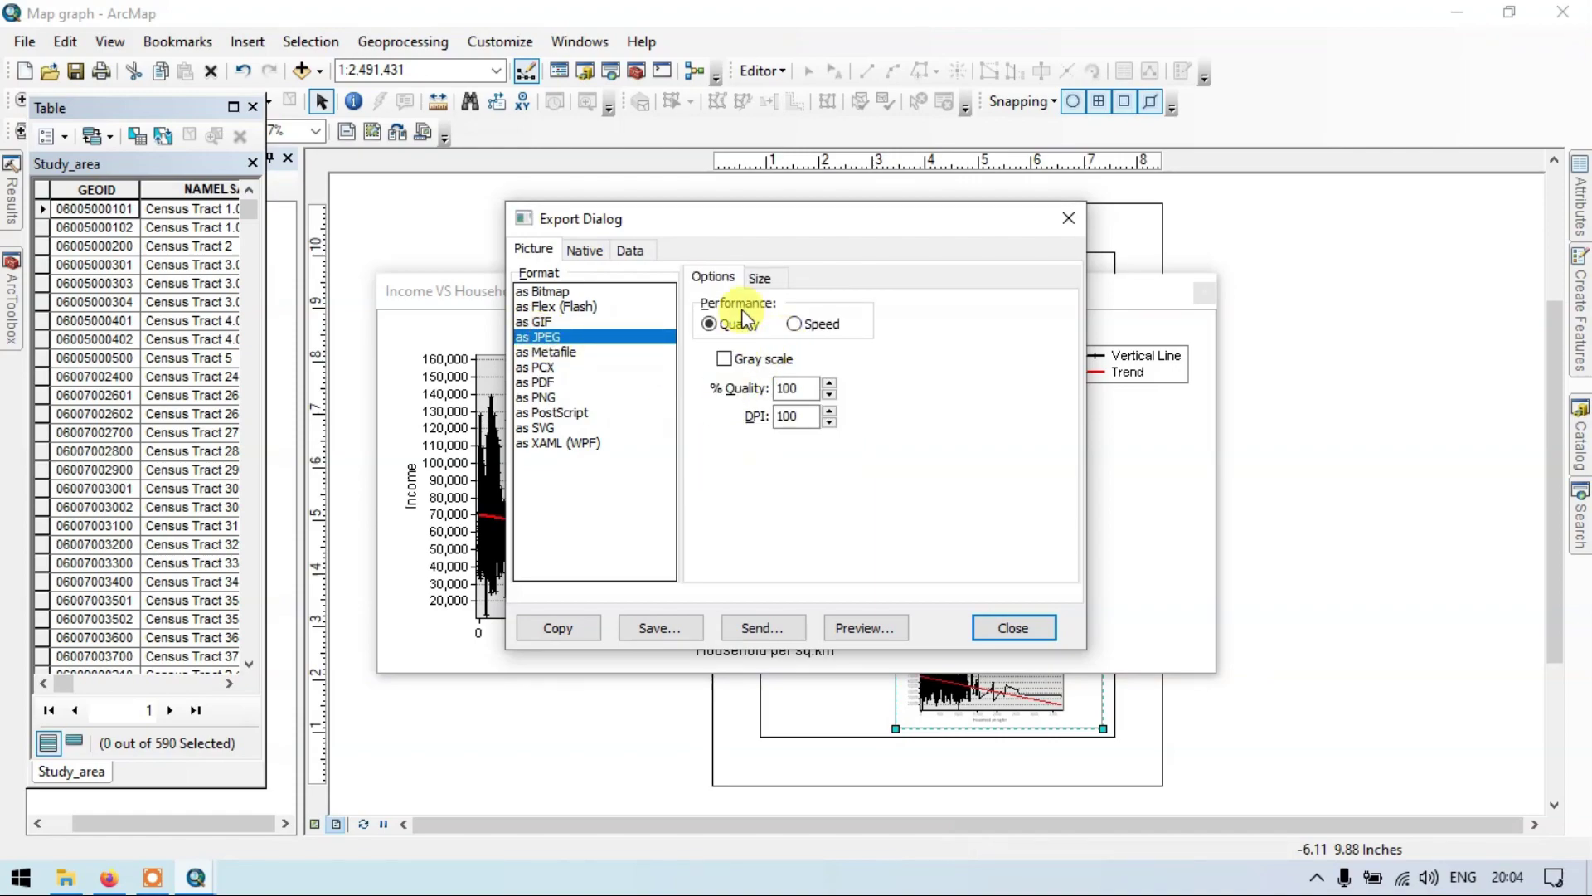
click(766, 279)
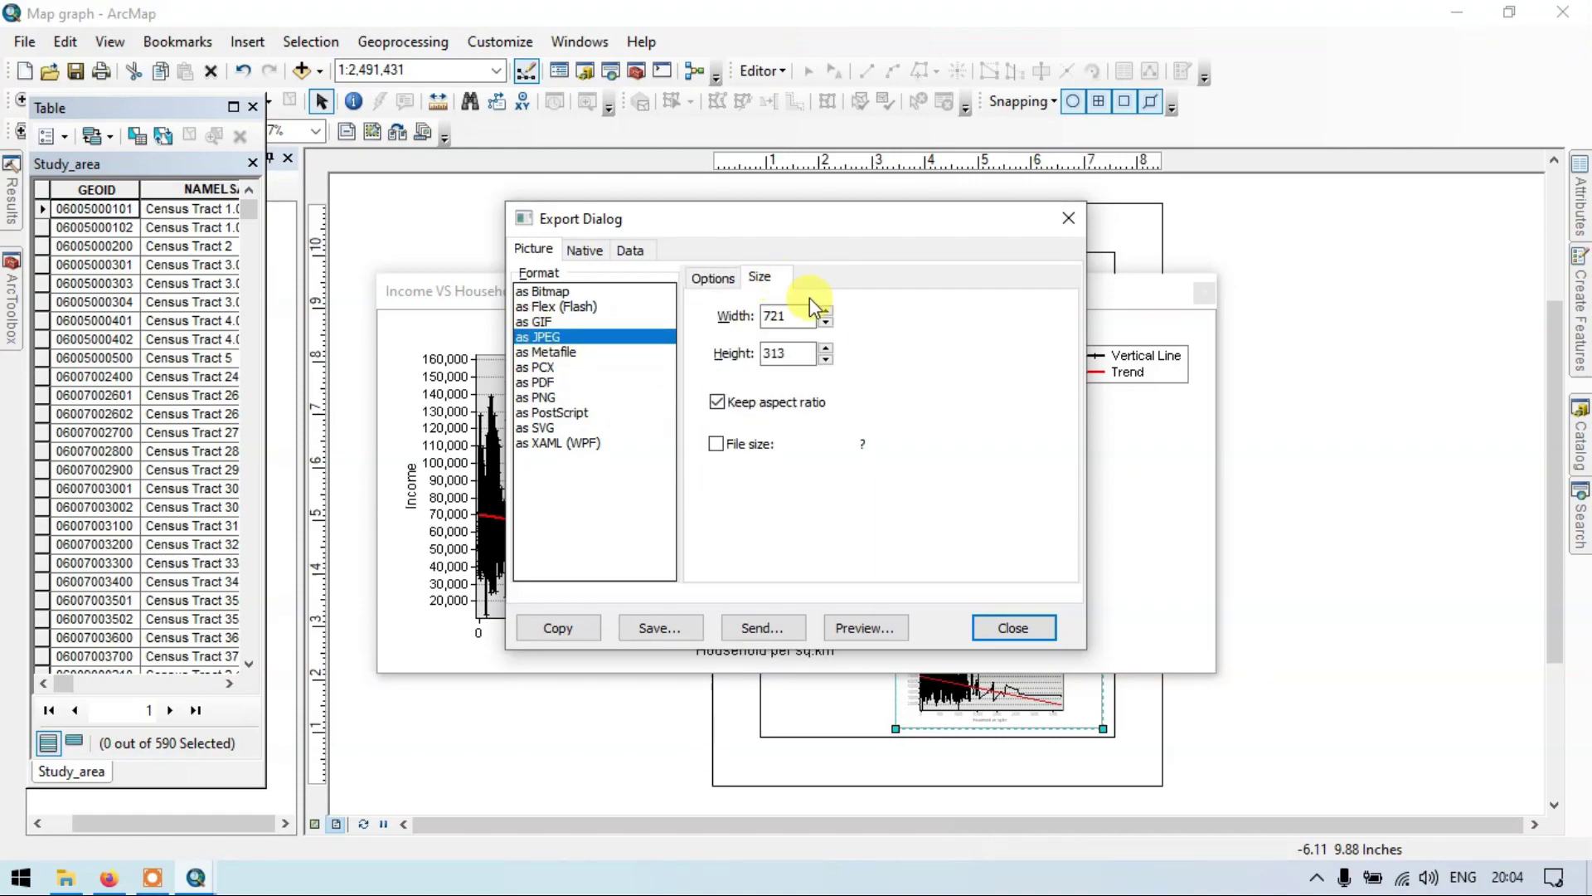
Step: Start saving the JPEG picture and choose the test folder on New Volume (E:) as its destination
click(655, 628)
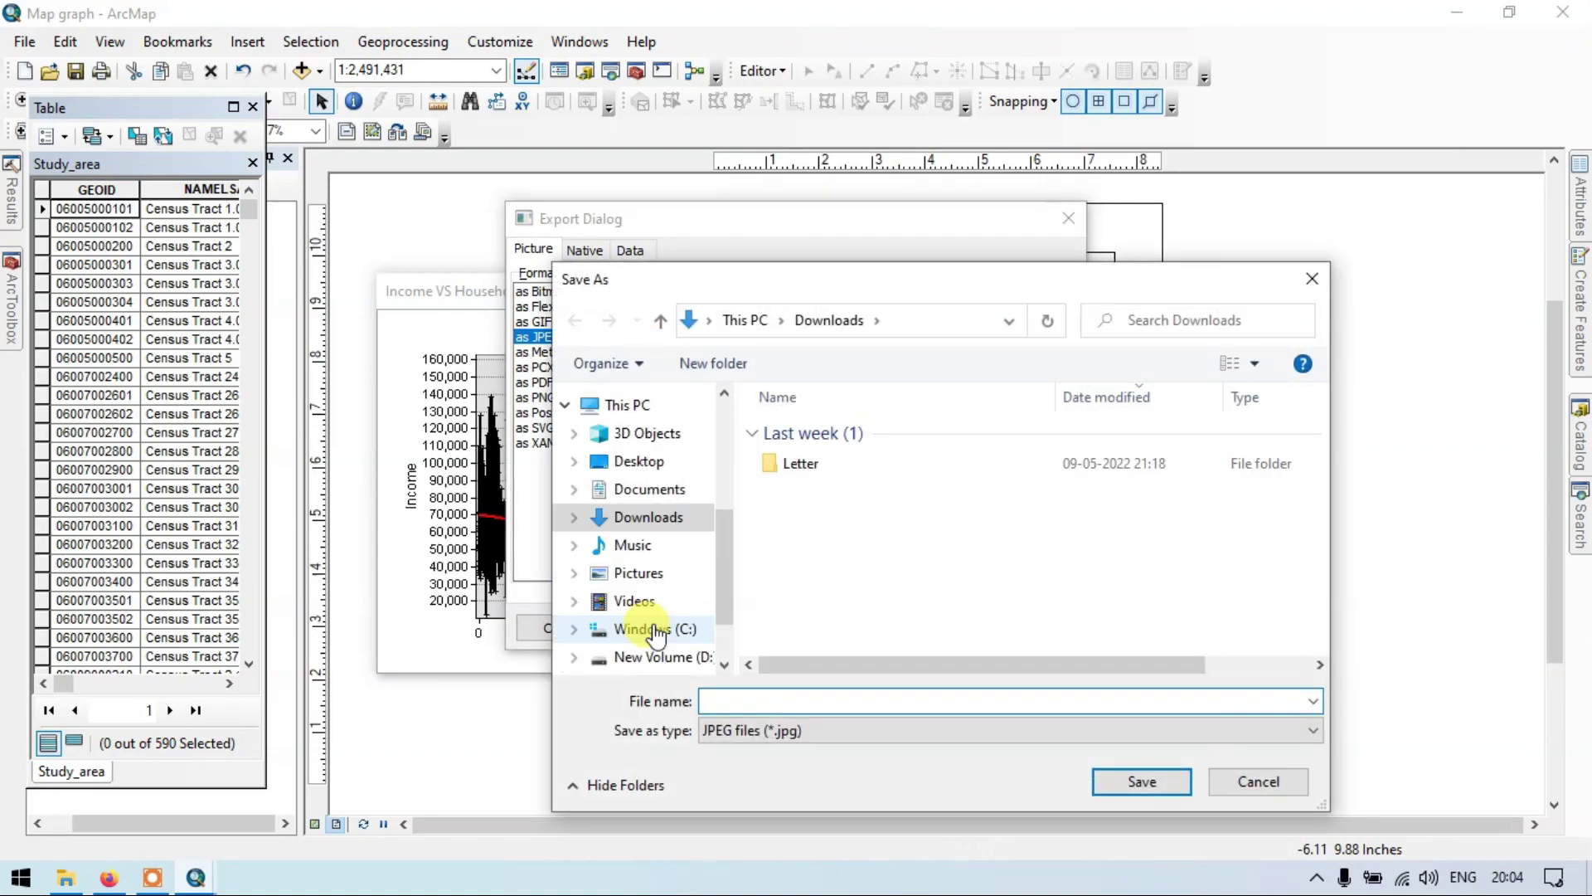
scroll(688, 632, down, 1)
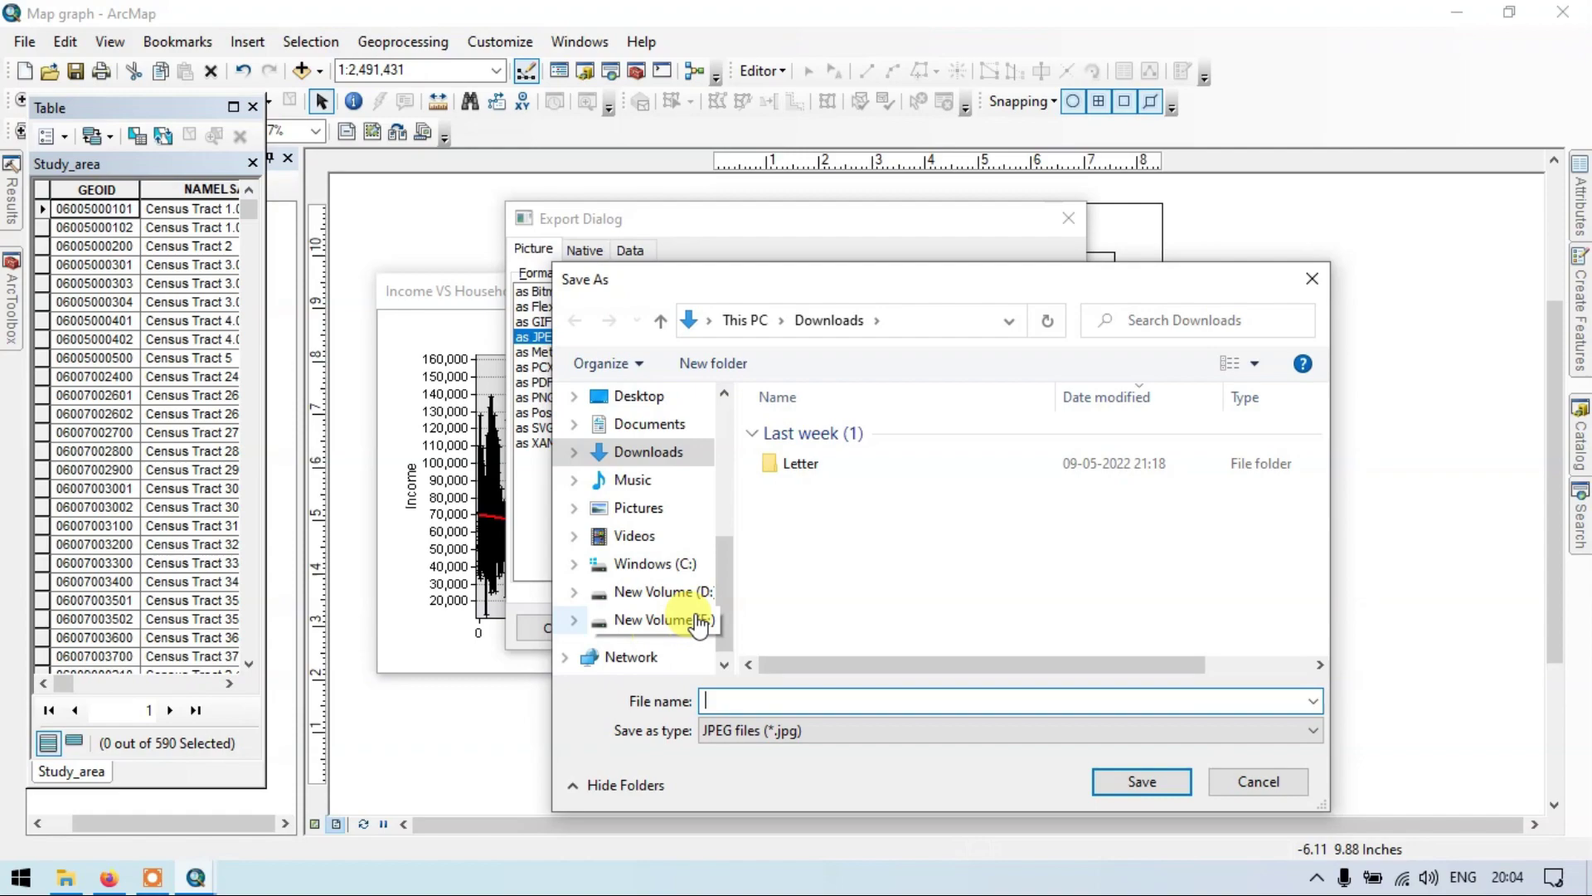
click(699, 622)
scroll(879, 585, down, 1)
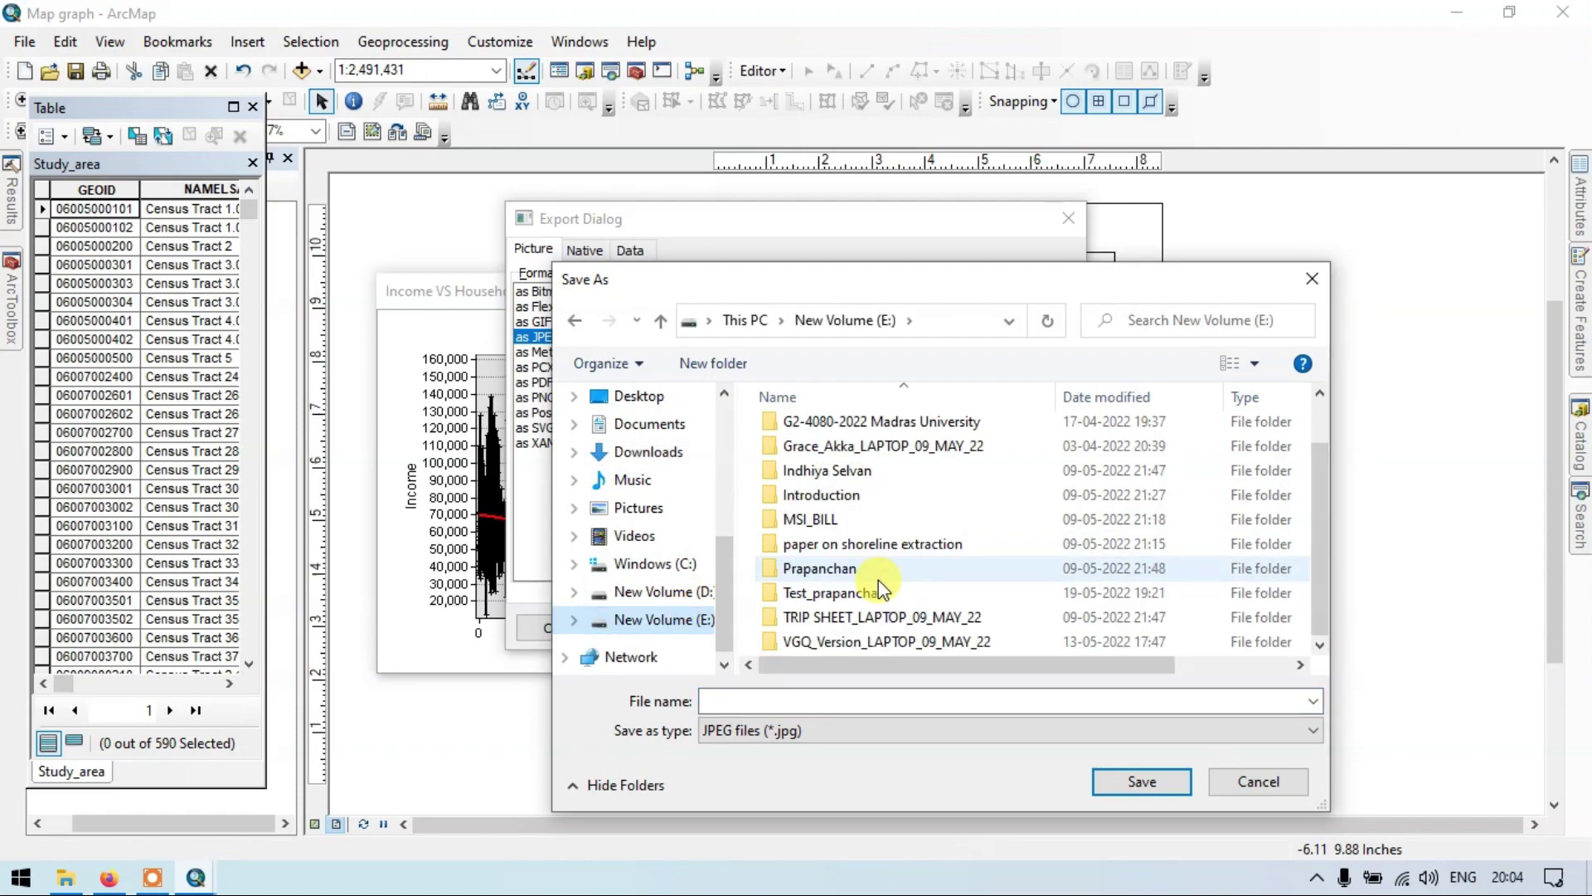
double_click(879, 592)
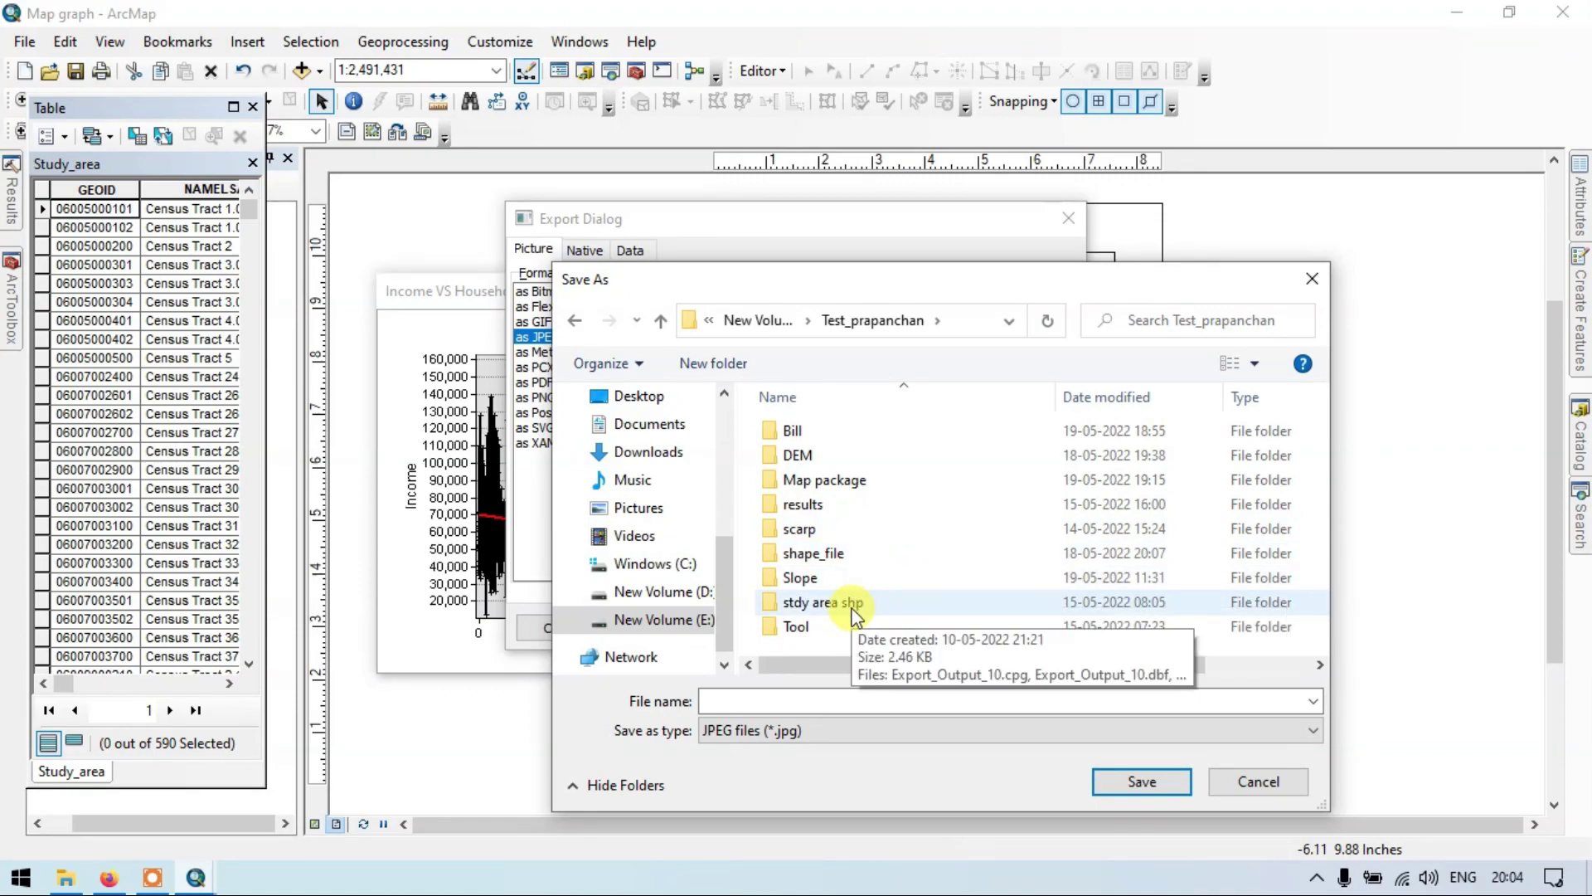
Step: Save the picture as "Income vs household per sqkm" and close the export dialog
click(827, 694)
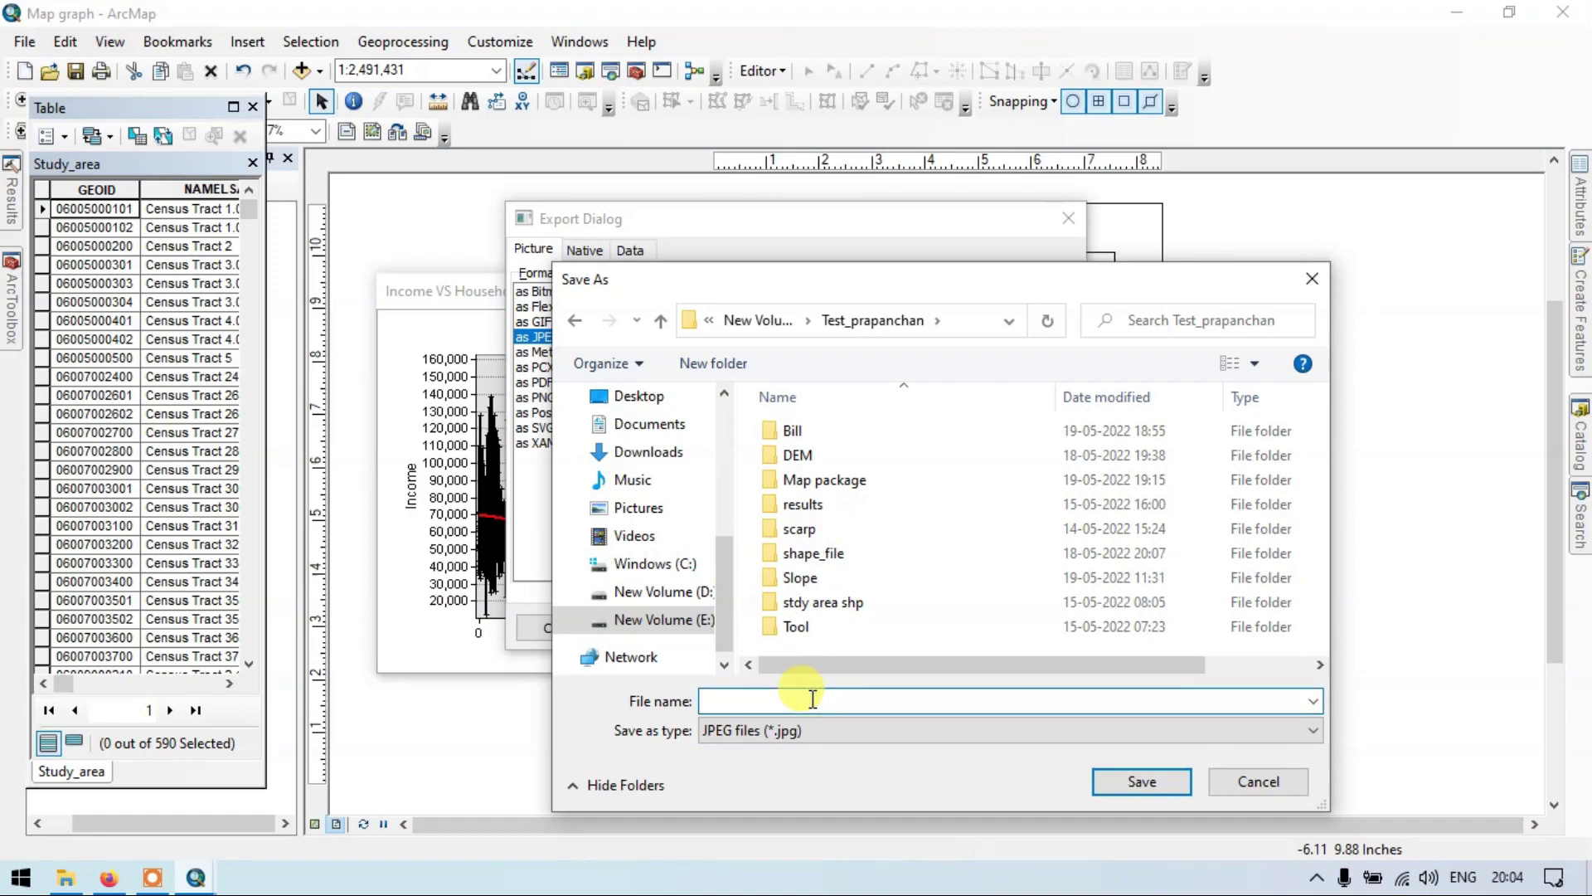
text(Income vs)
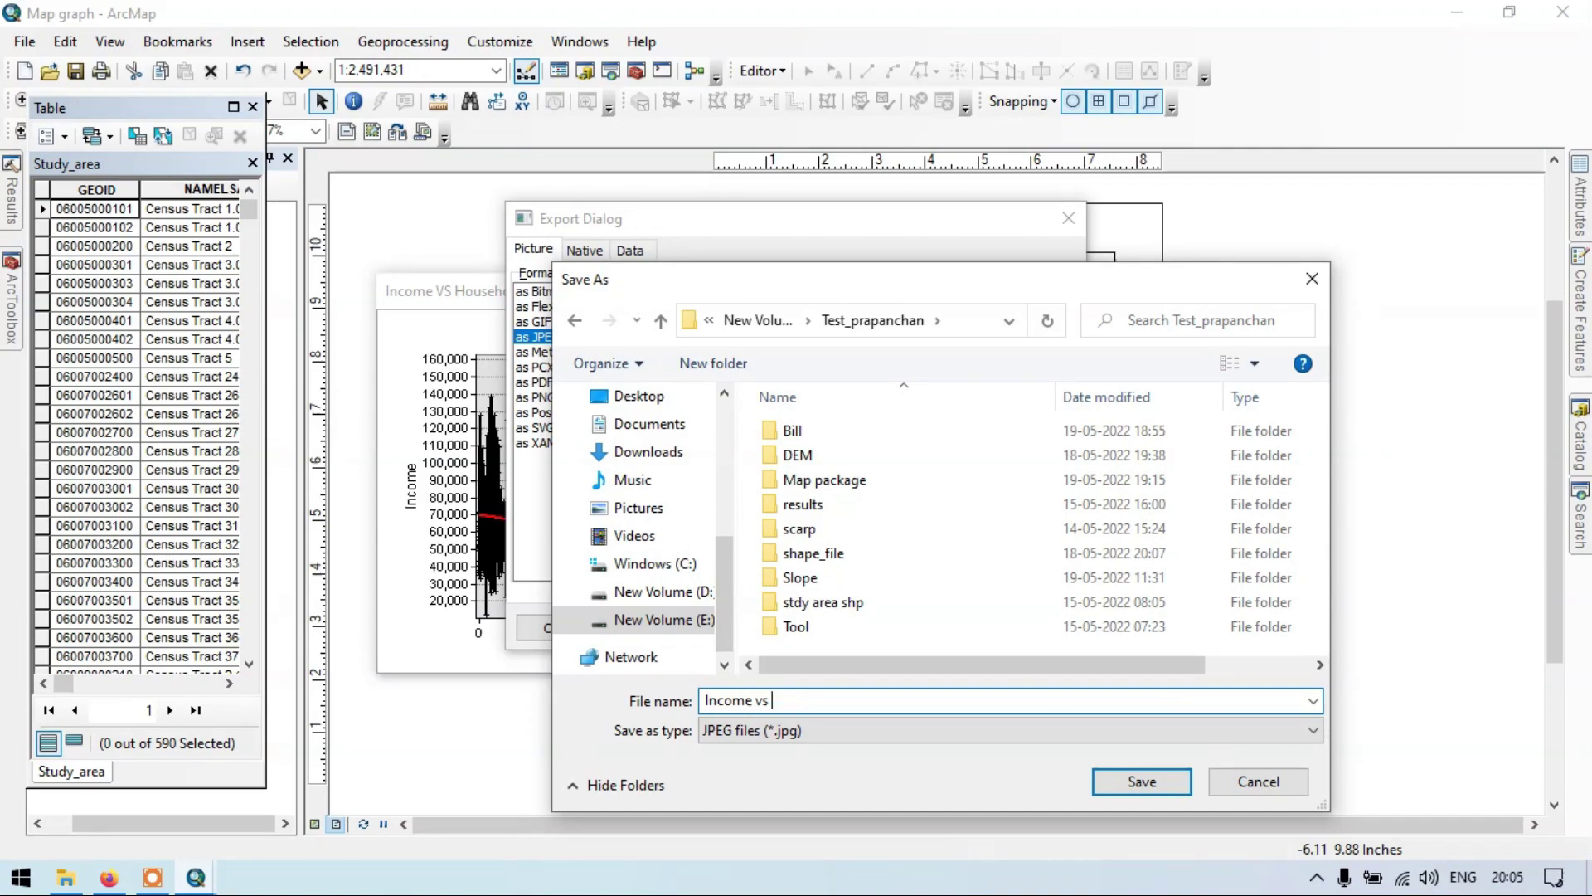
text(household)
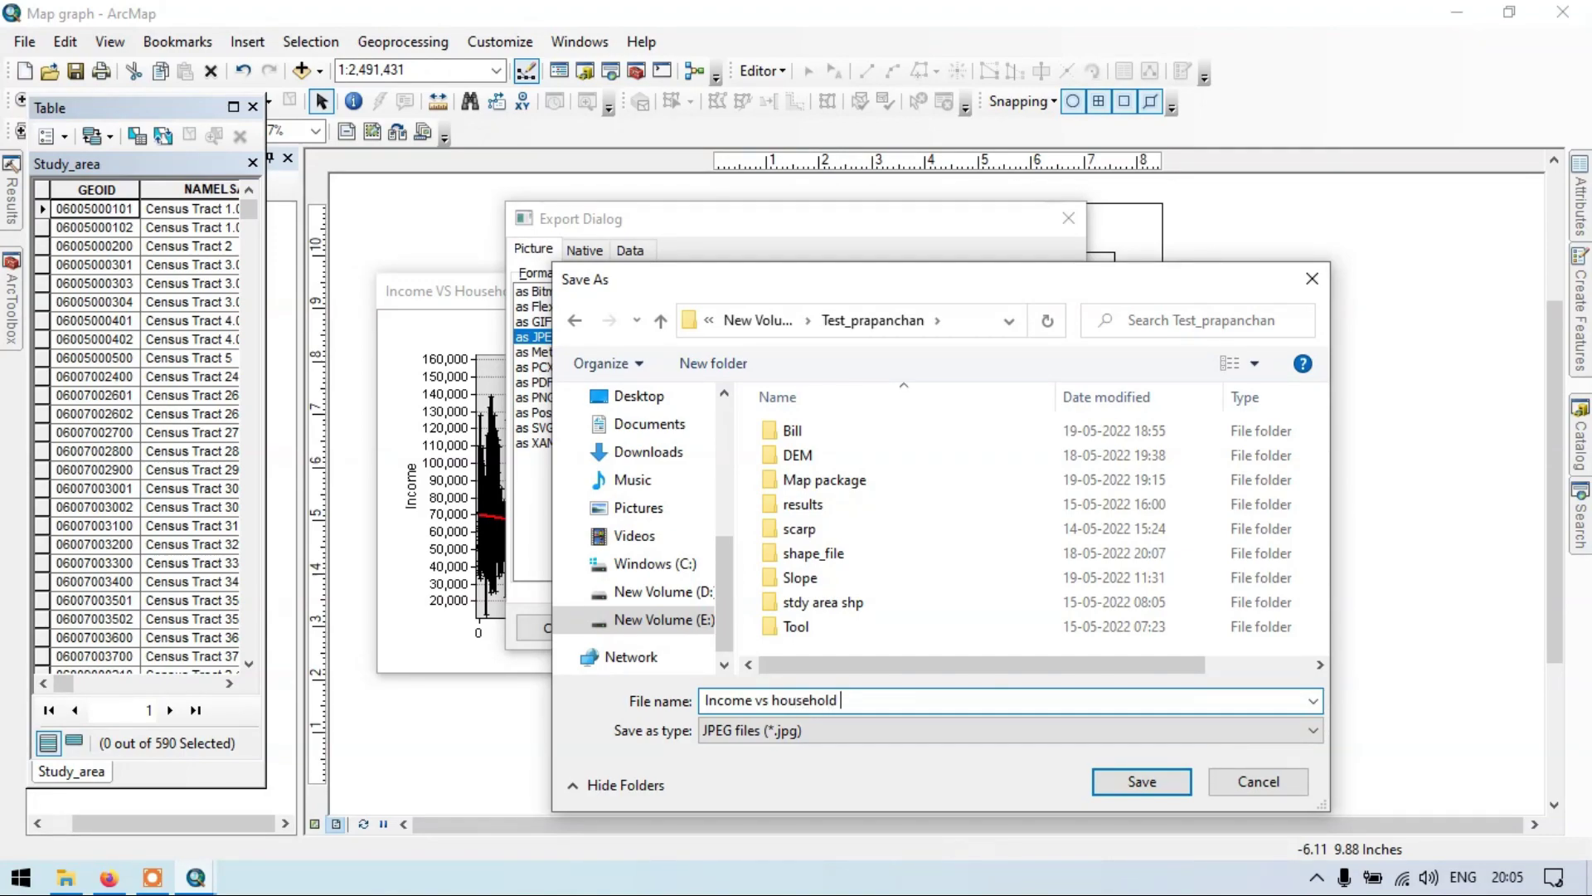
text( per sqkm)
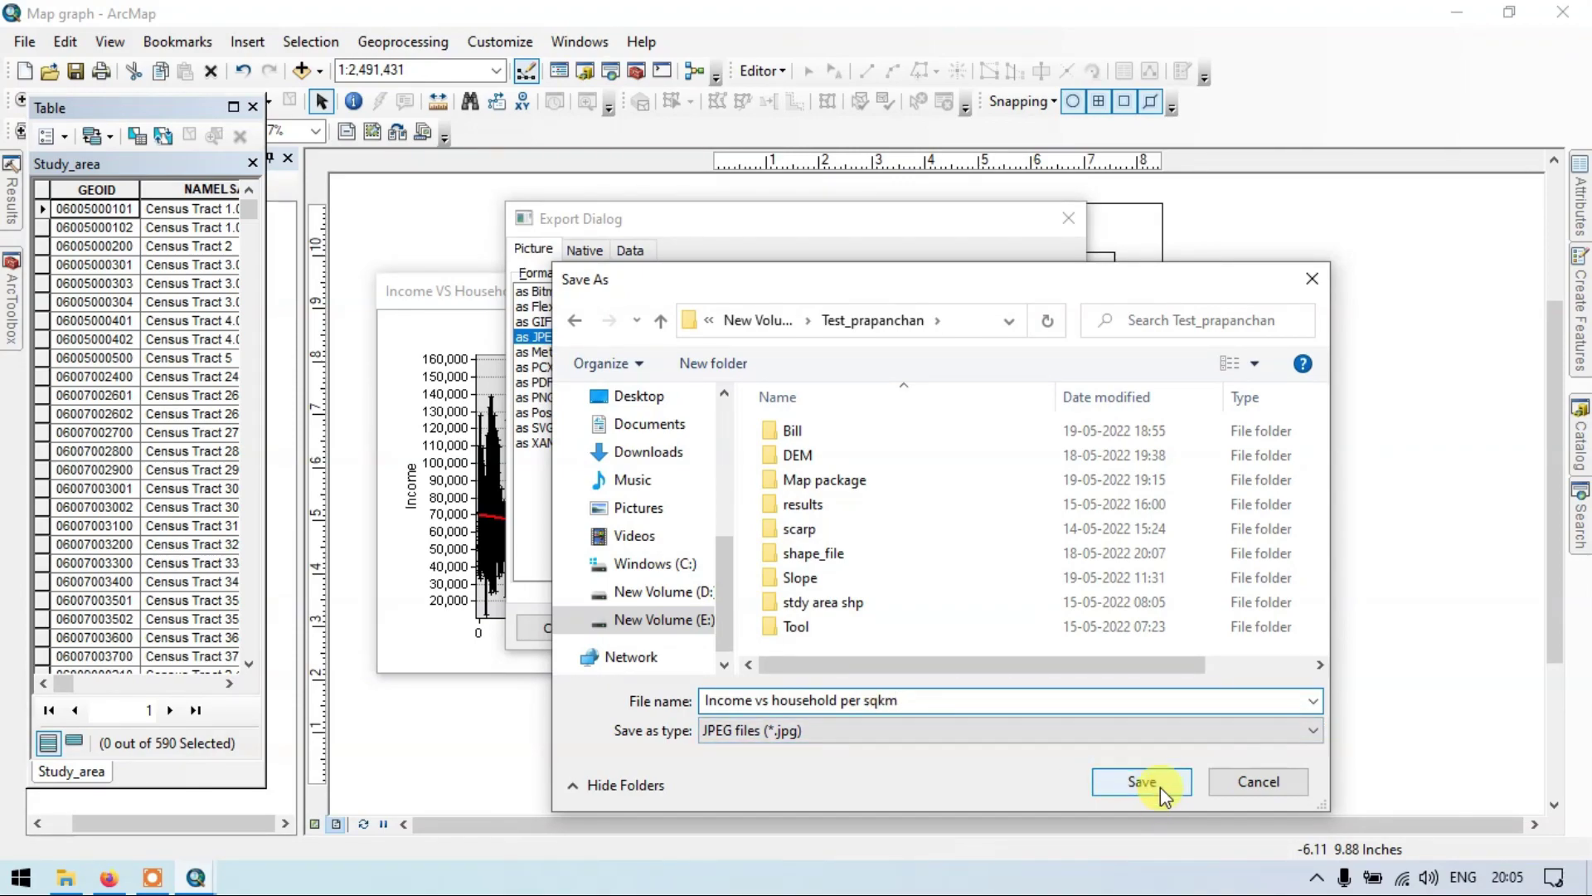
click(1157, 784)
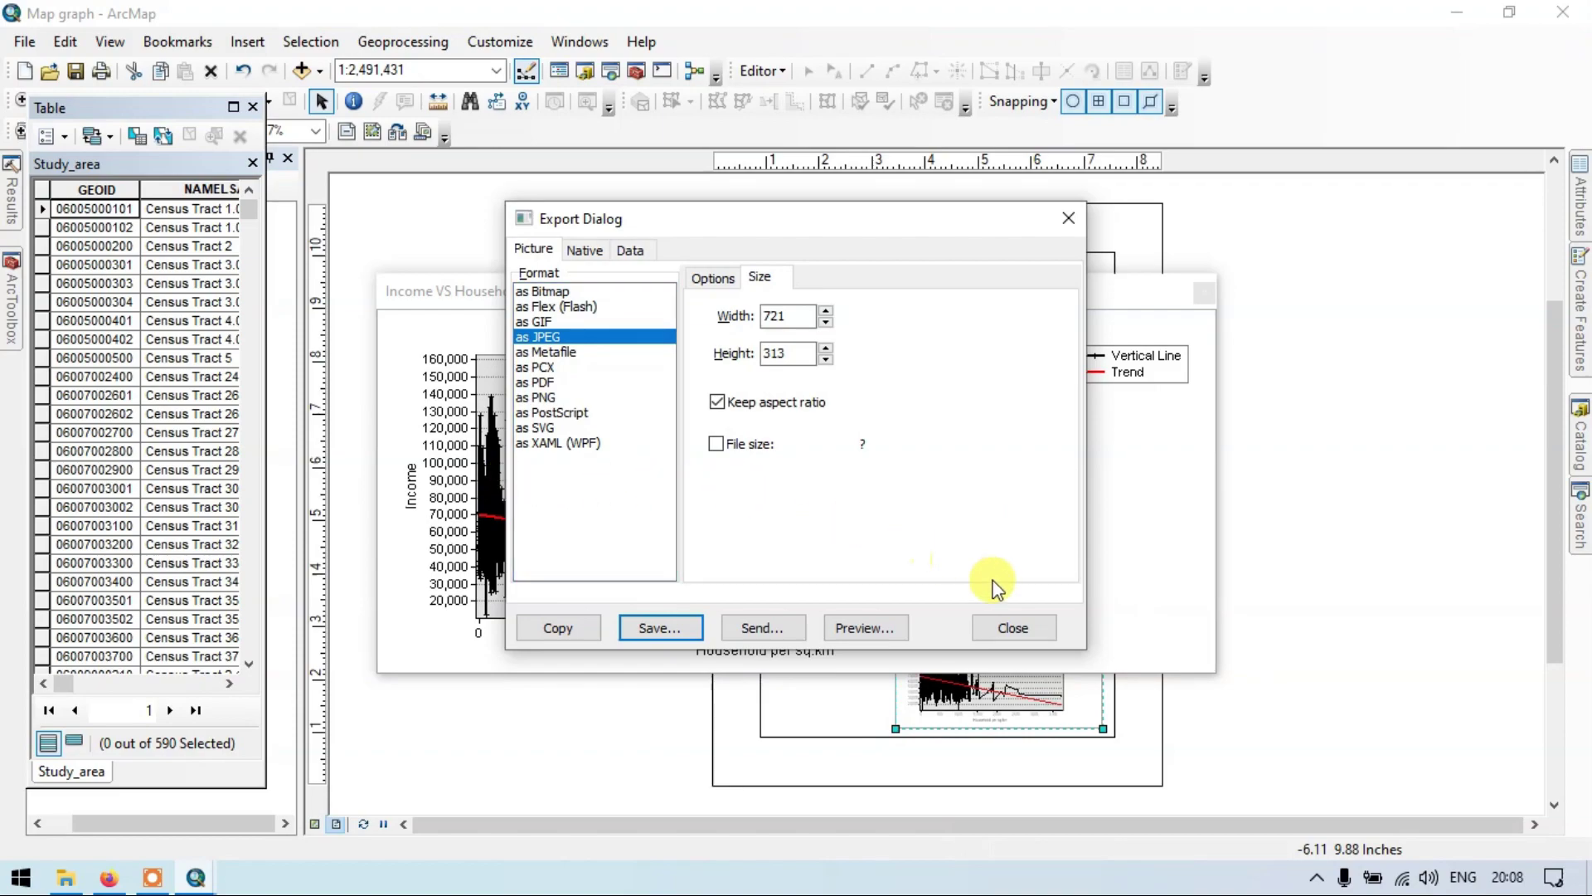
click(1020, 628)
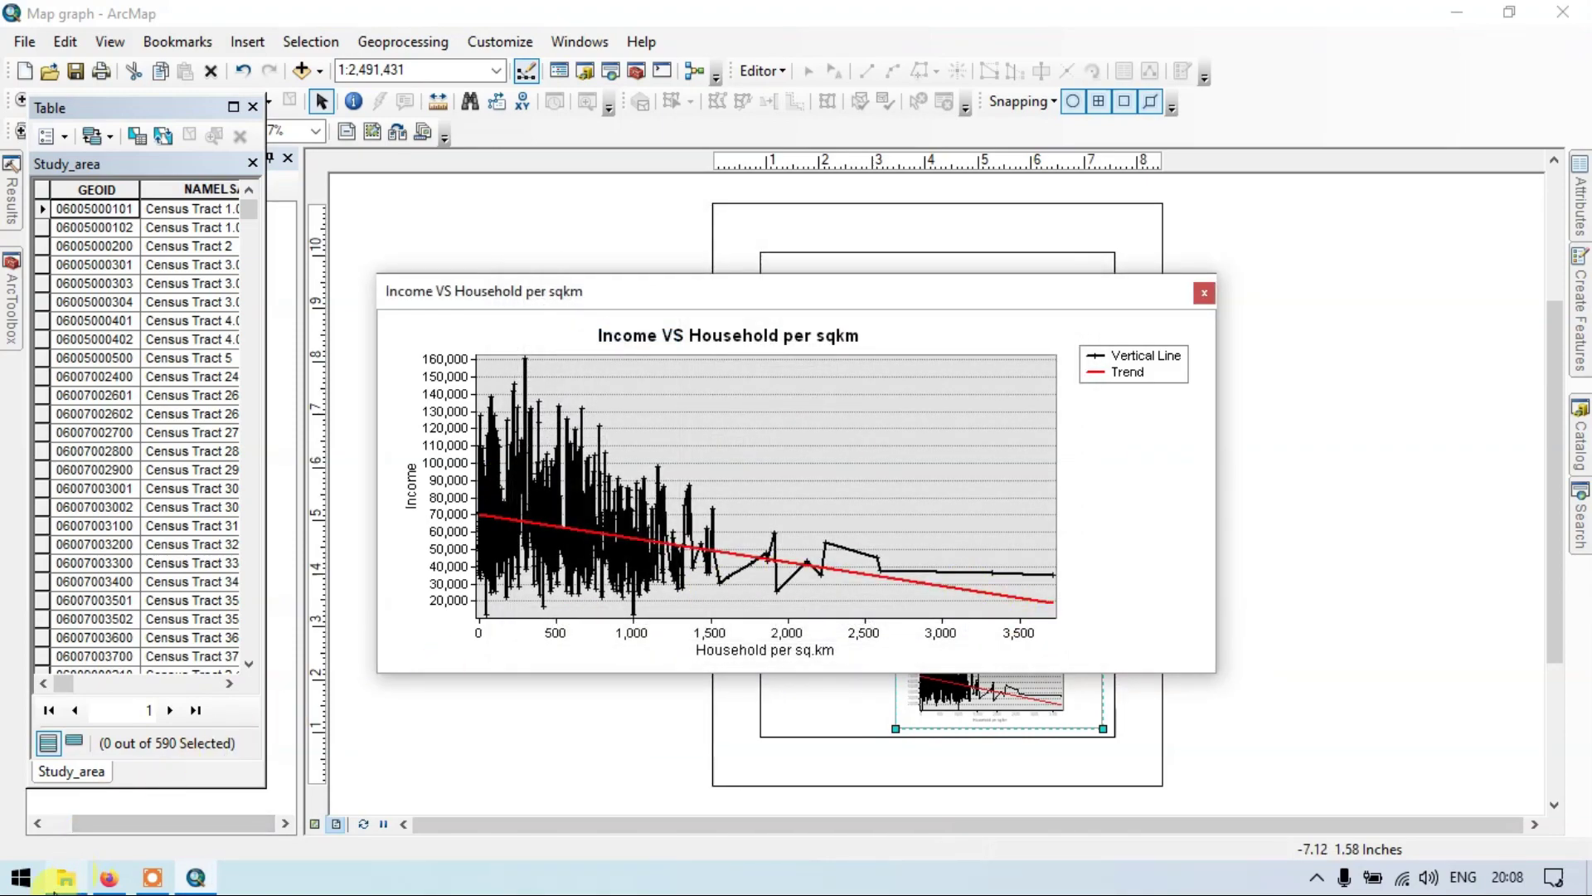
Step: Switch to File Explorer, view the exported "Income vs household per sqkm" picture in Photos, and return to ArcMap
click(62, 880)
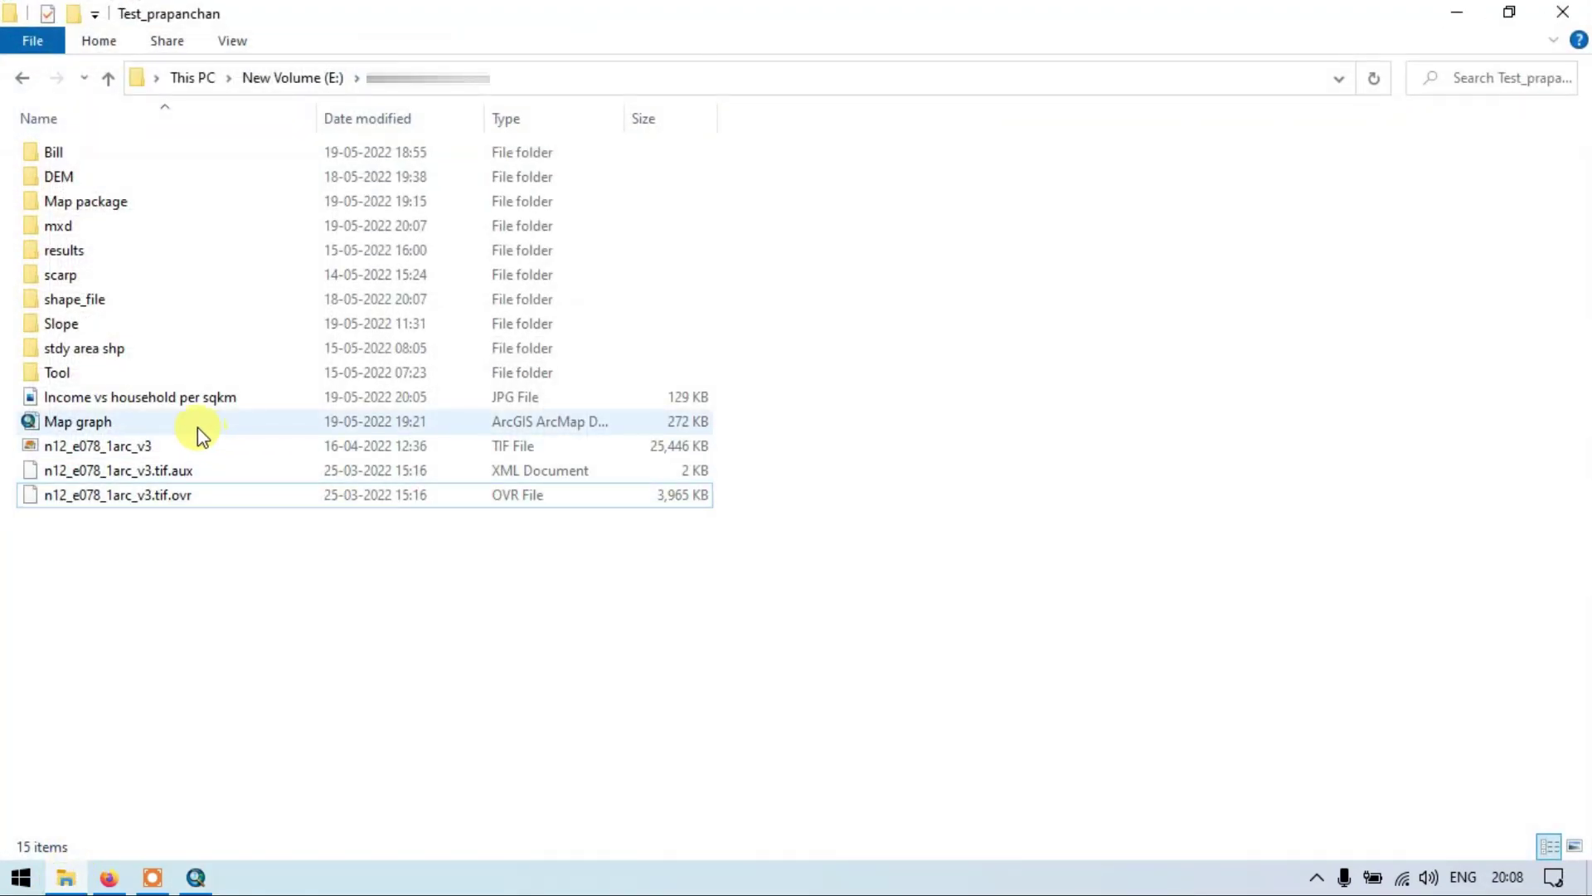
click(136, 407)
double_click(135, 398)
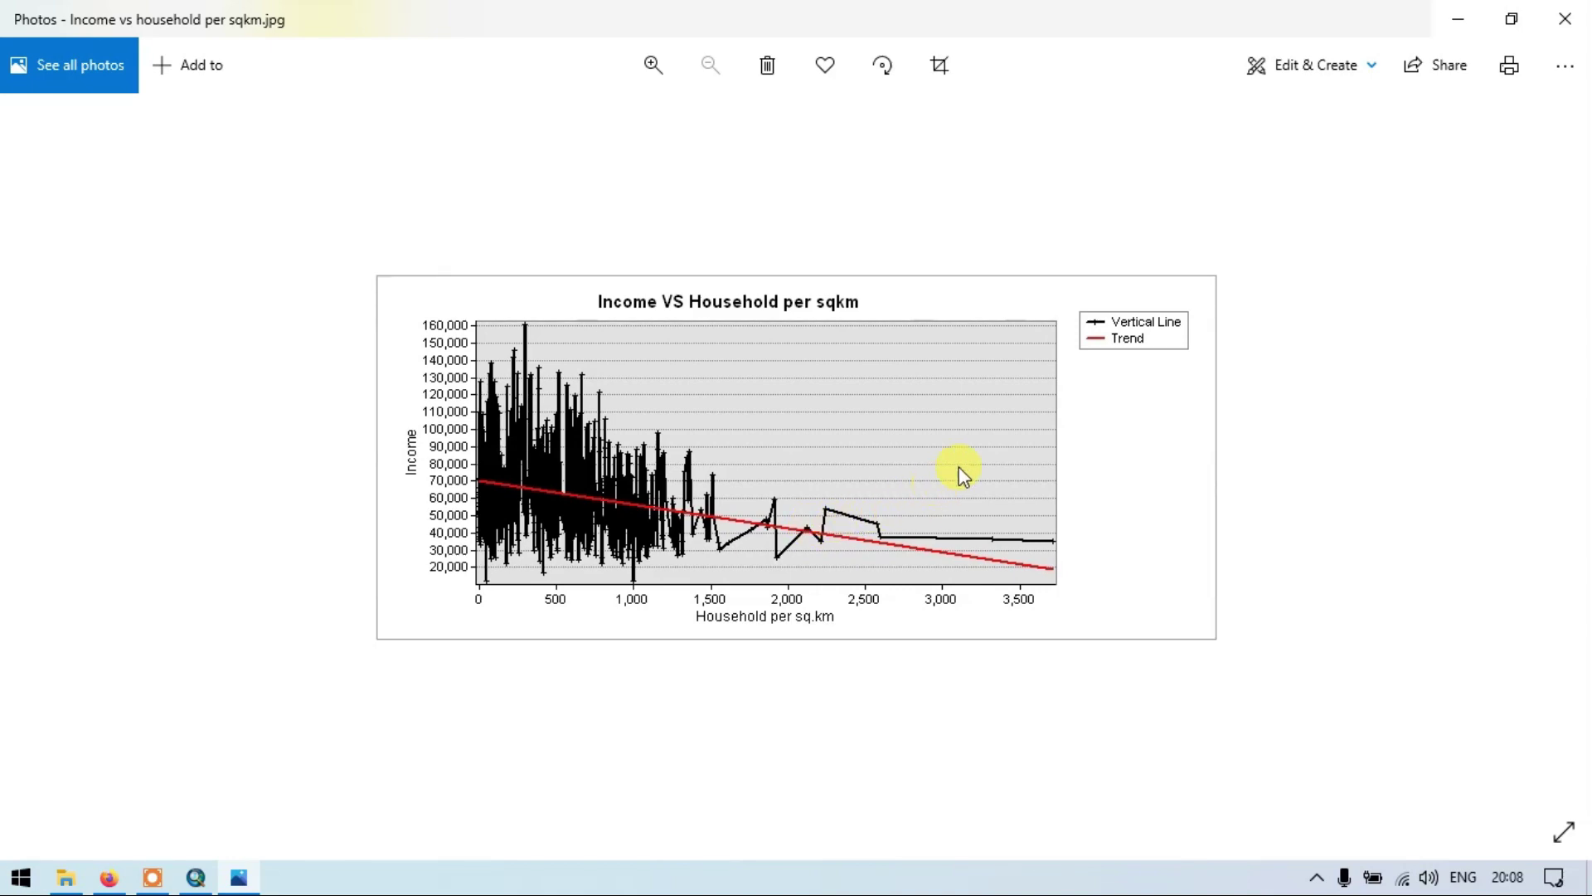
click(1458, 18)
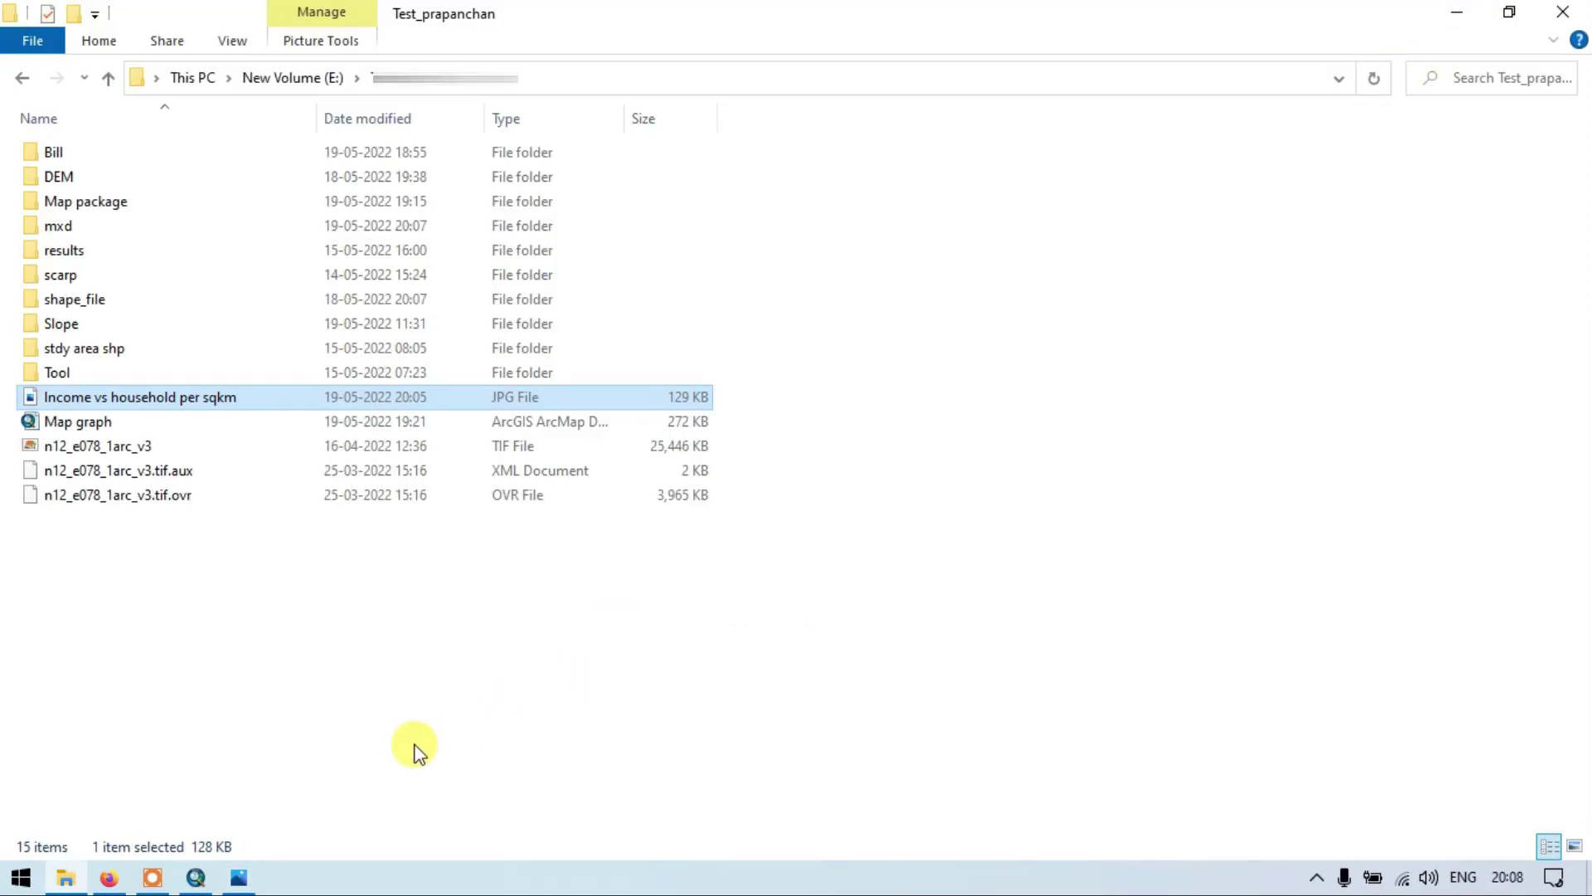
key(alt+Tab)
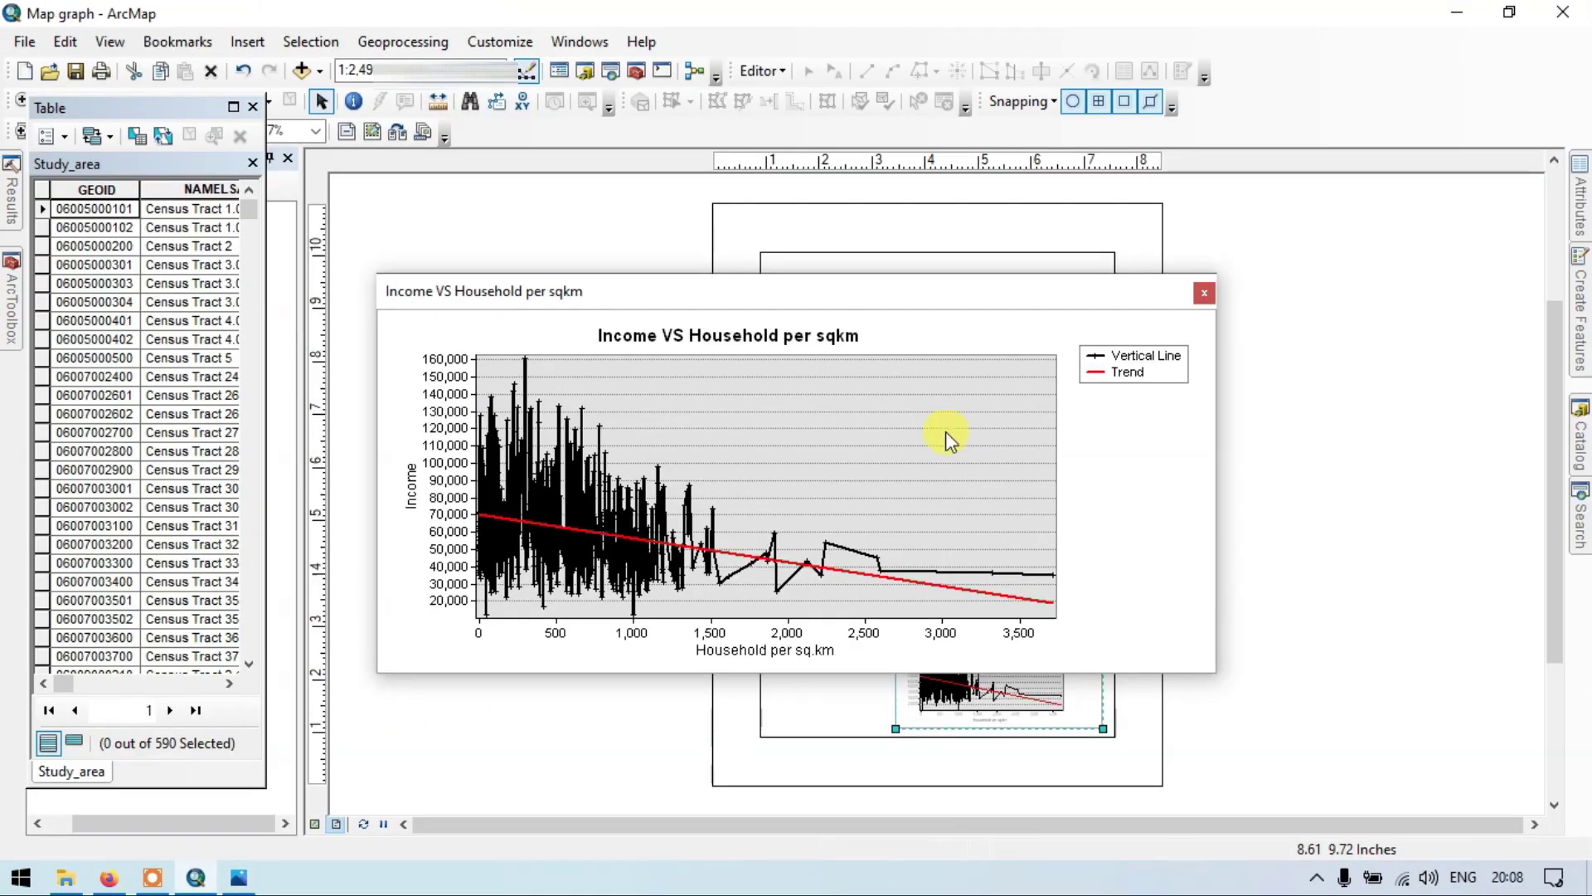
drag(863, 291, 953, 277)
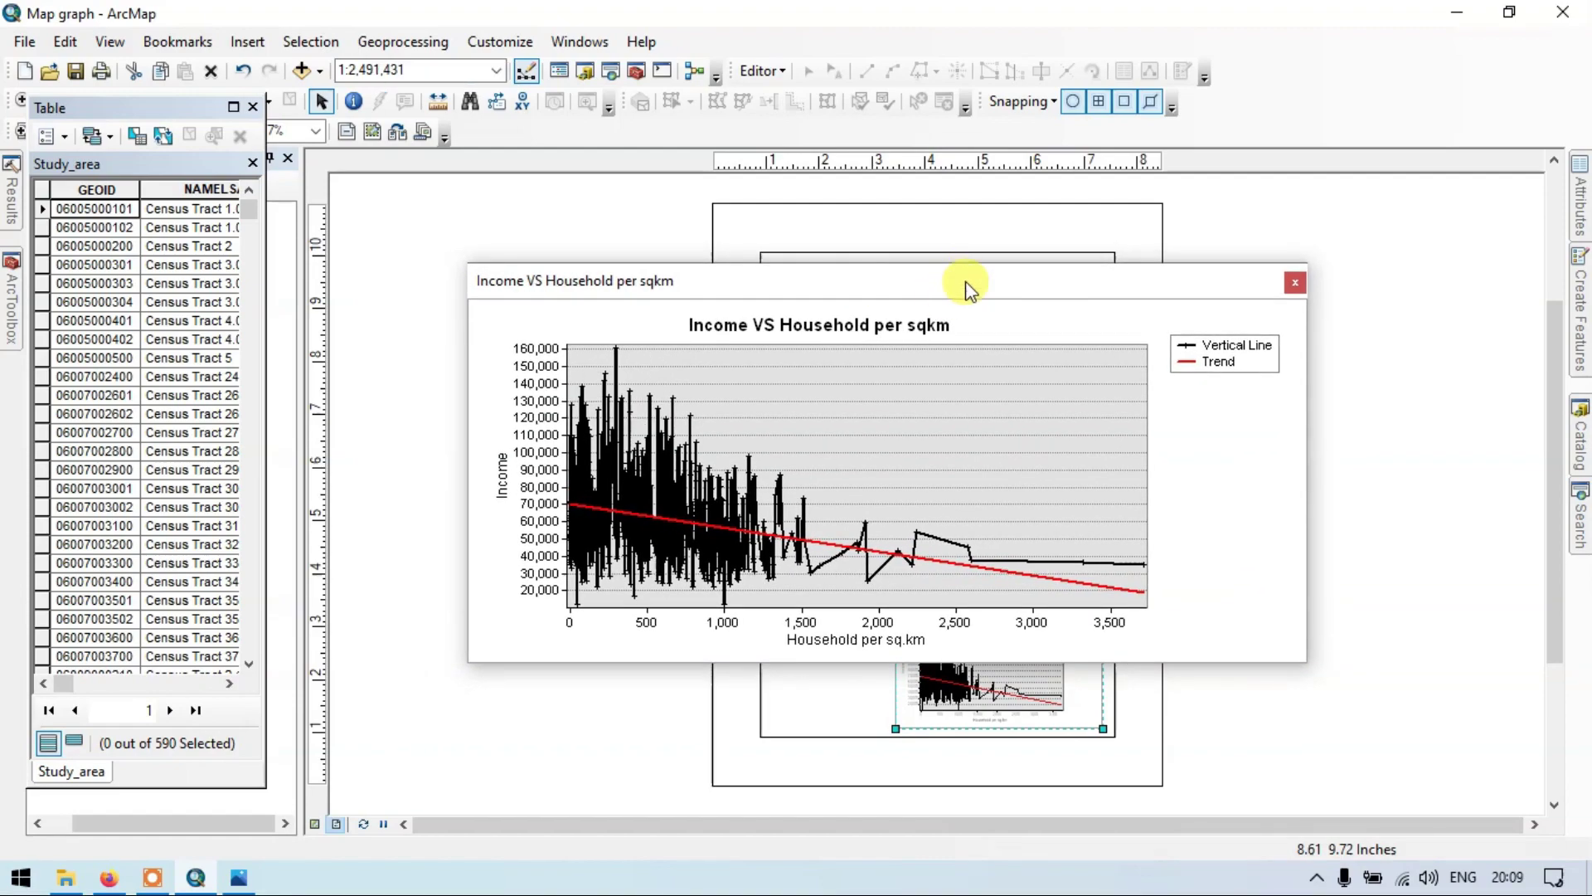
drag(1053, 279, 1116, 321)
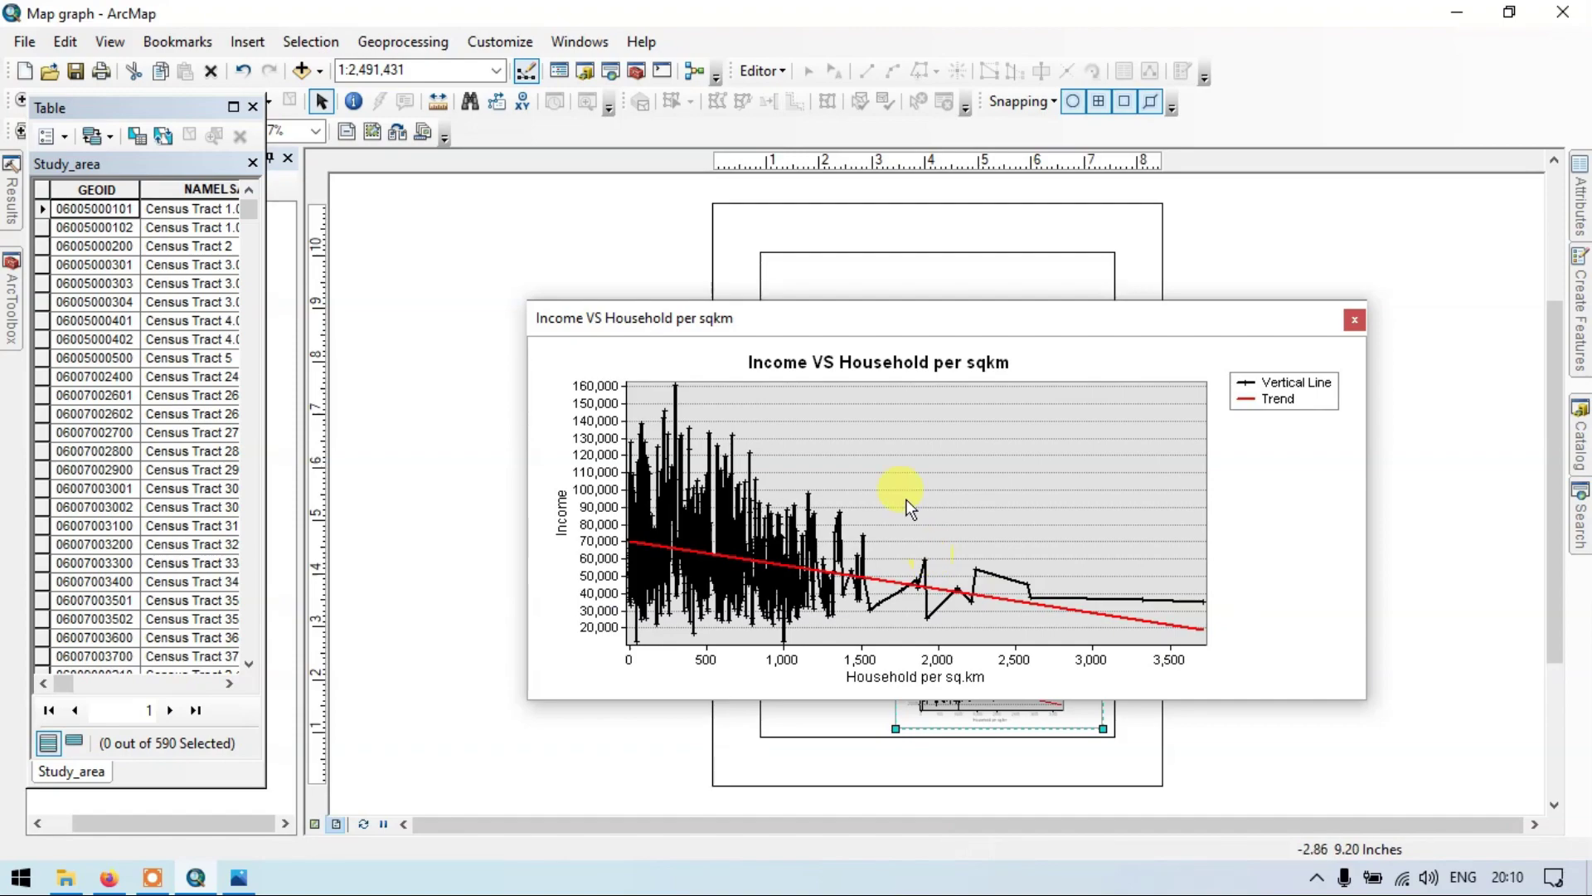
drag(1008, 319, 945, 262)
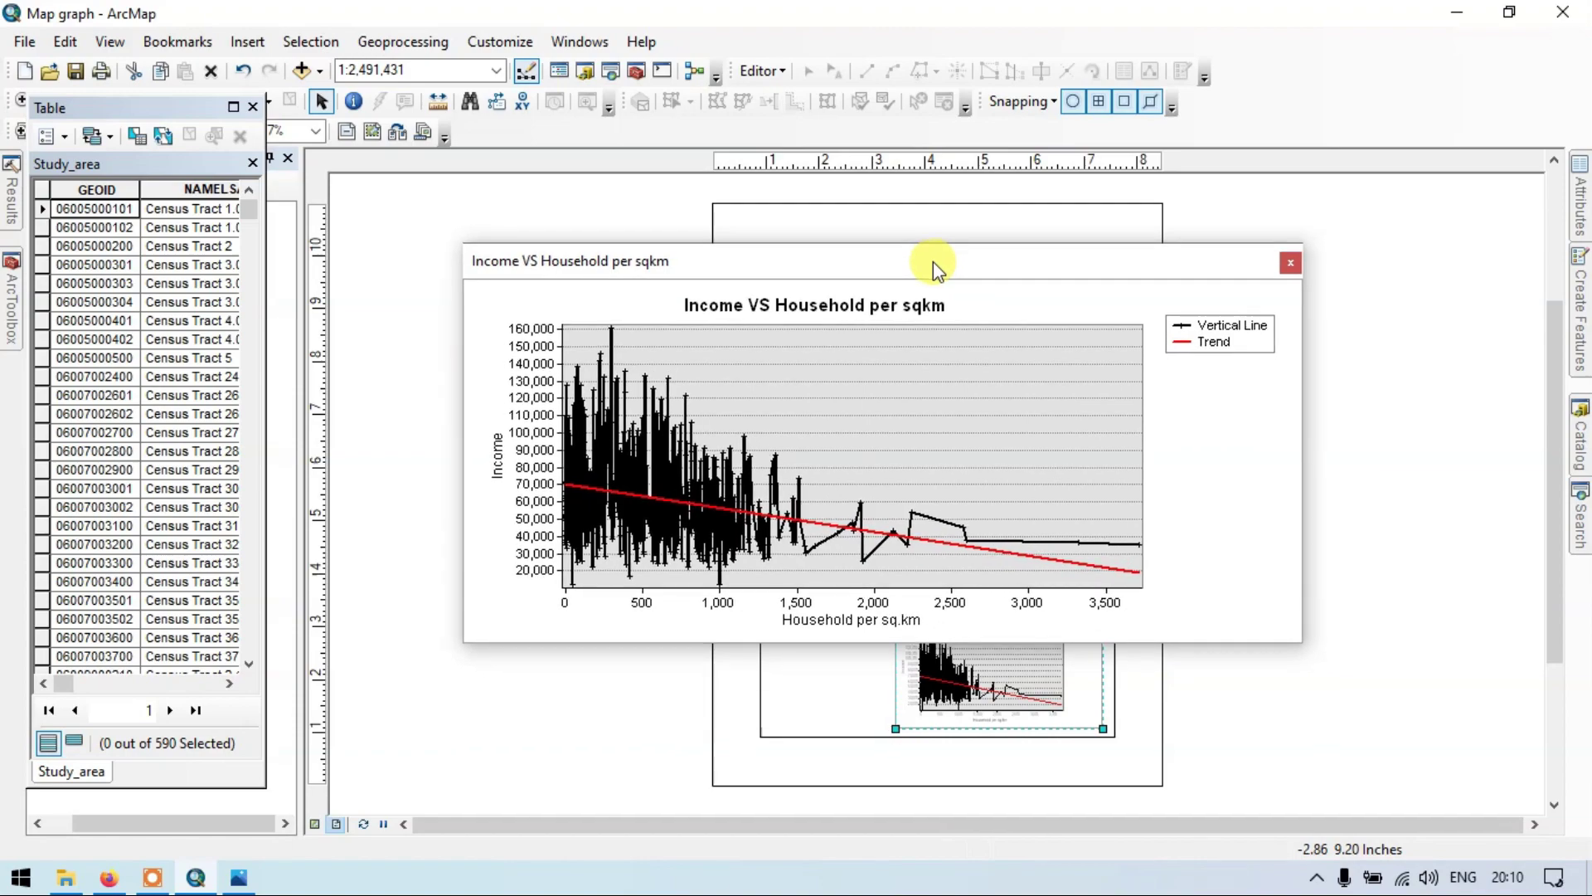